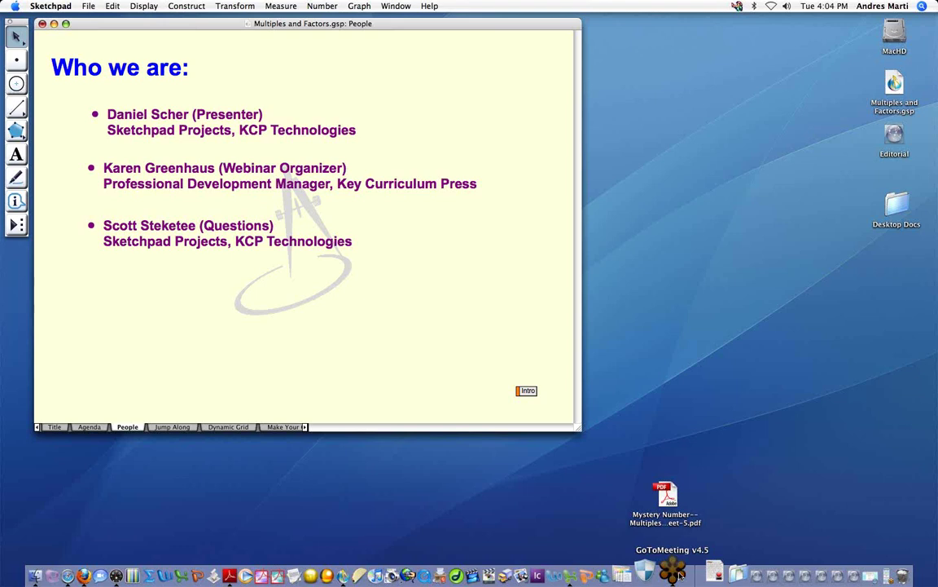
Step: Switch to the GoToWebinar control panel and choose the second entry in its open list
left_click(675, 571)
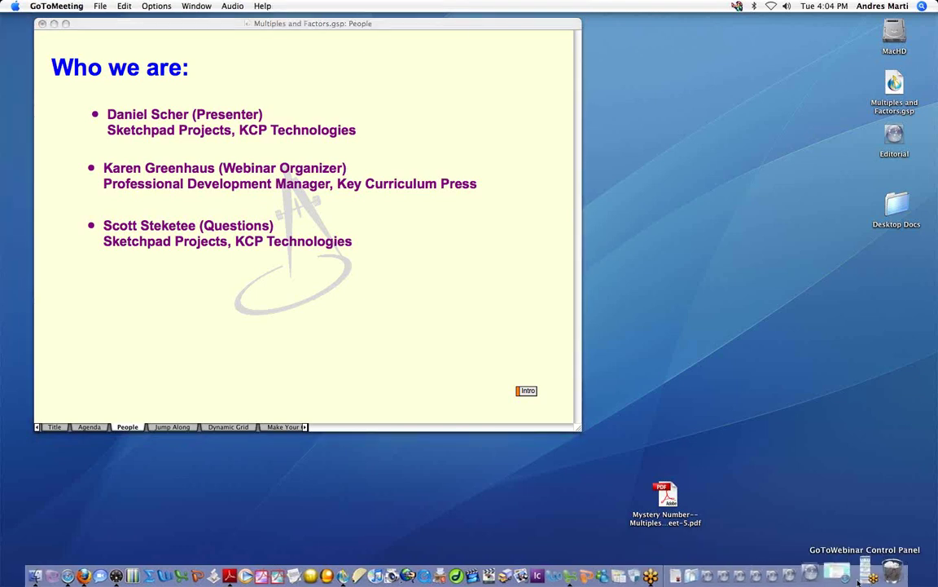
left_click(855, 576)
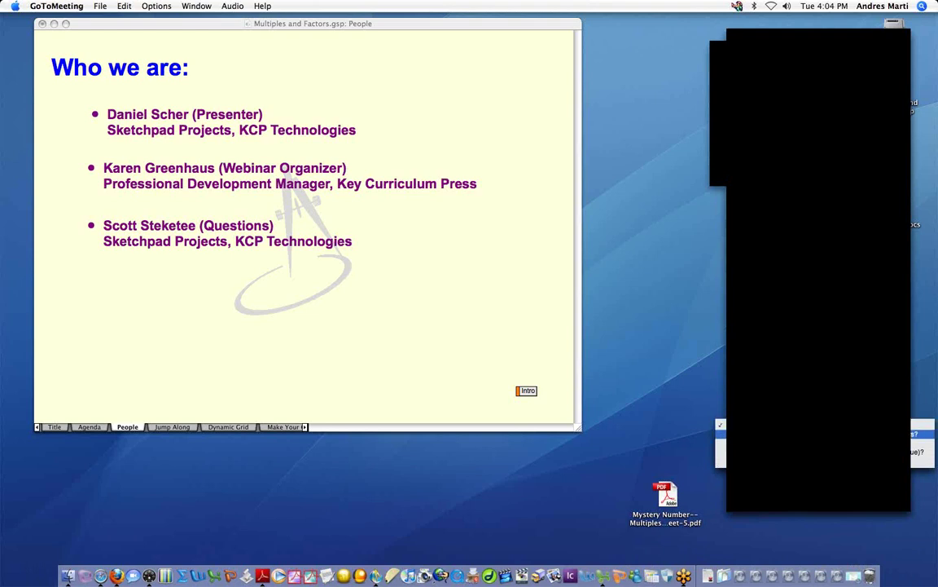
left_click(819, 434)
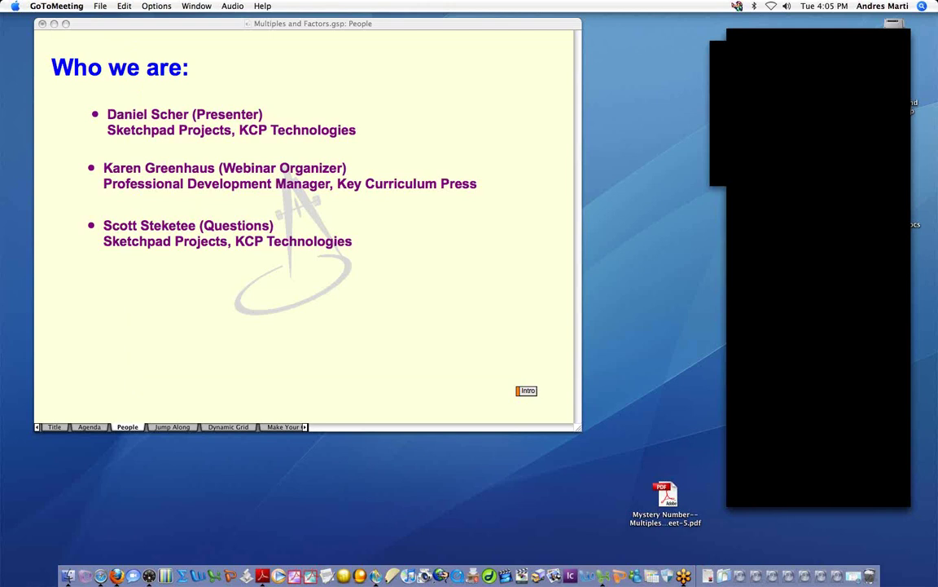
Step: Switch back to the Multiples and Factors document in Sketchpad and open its Jump Along page
left_click(173, 427)
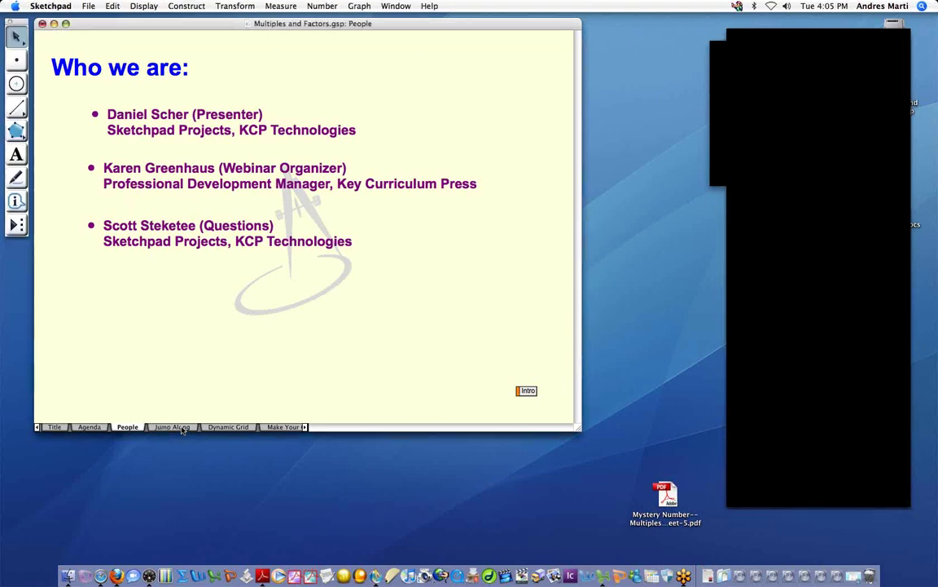
left_click(172, 426)
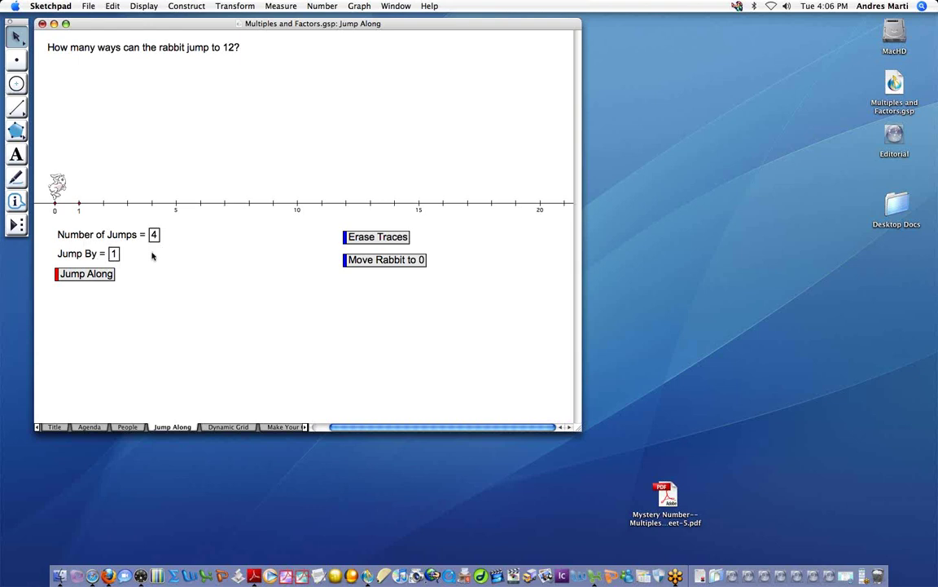
Step: Run the rabbit's four jumps by 1, and clear the number line by returning the rabbit to 0 and erasing its traces
left_click(88, 274)
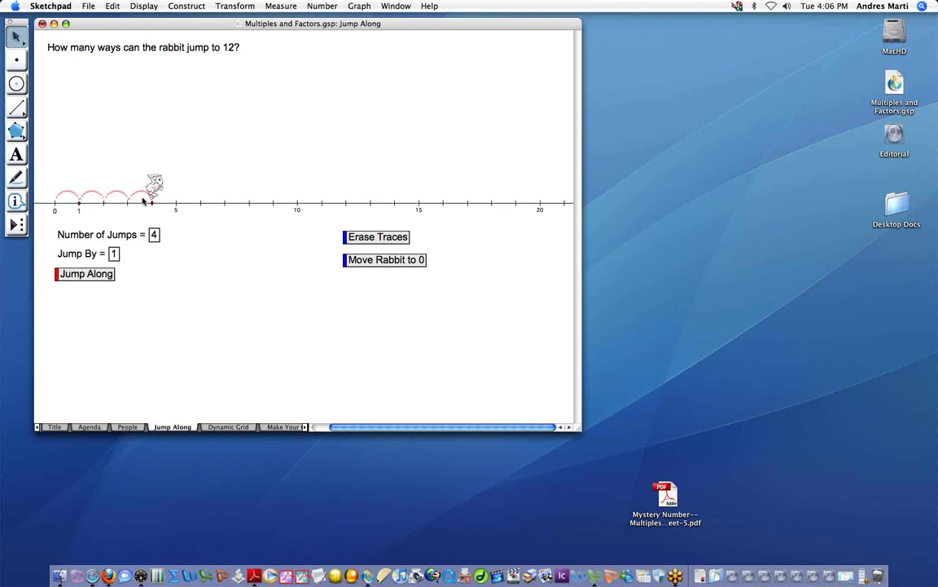
left_click(365, 262)
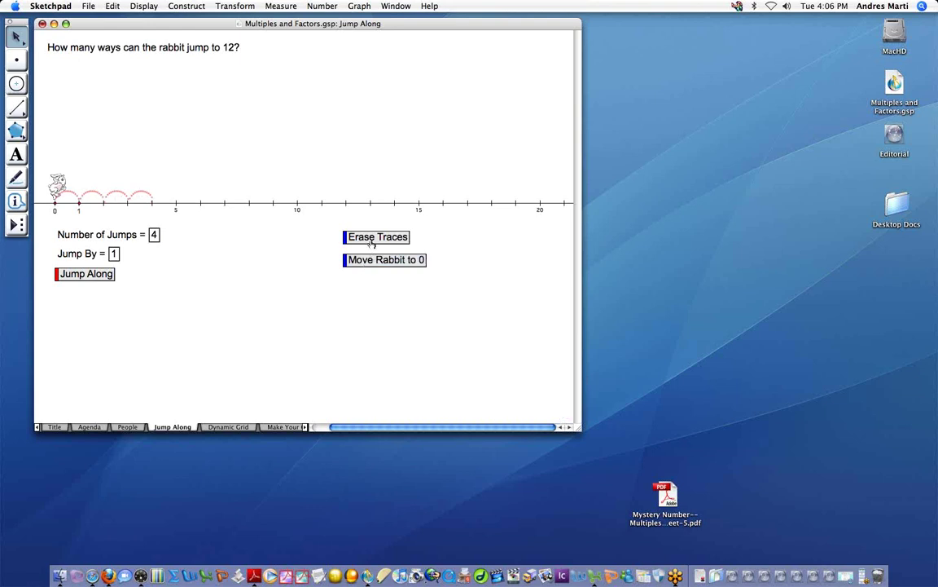
left_click(371, 241)
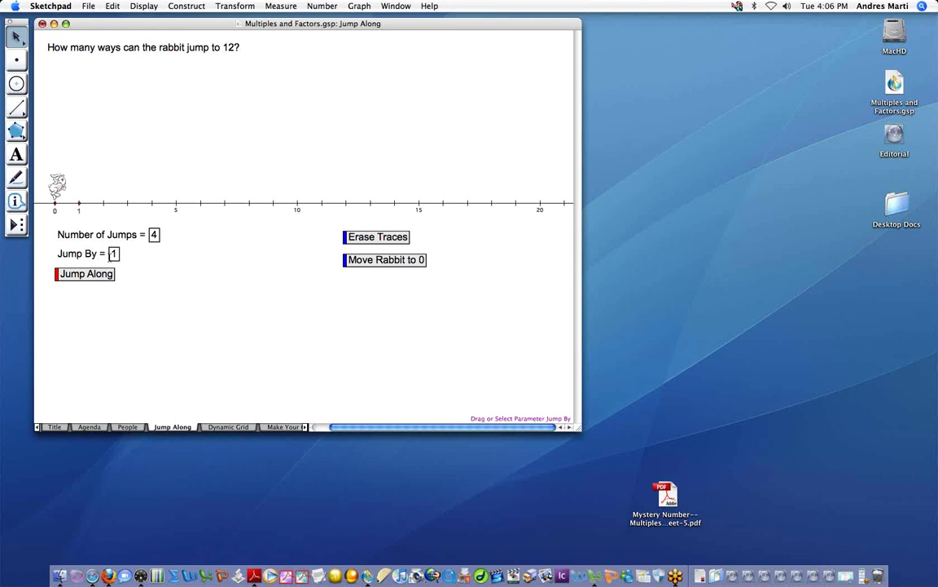
Step: Set Jump By to 3, run the four jumps along the number line, and return the rabbit to 0
double_click(114, 253)
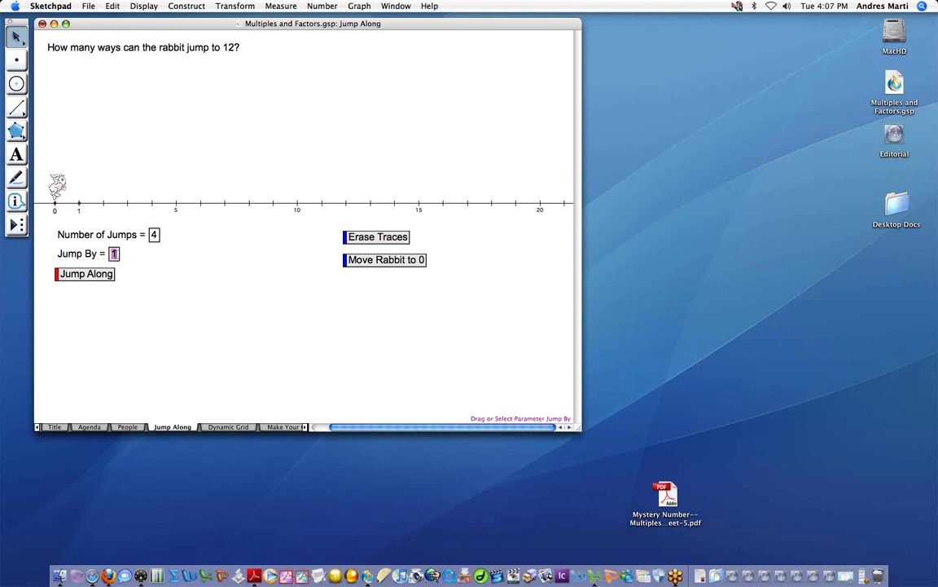
type("3")
left_click(163, 289)
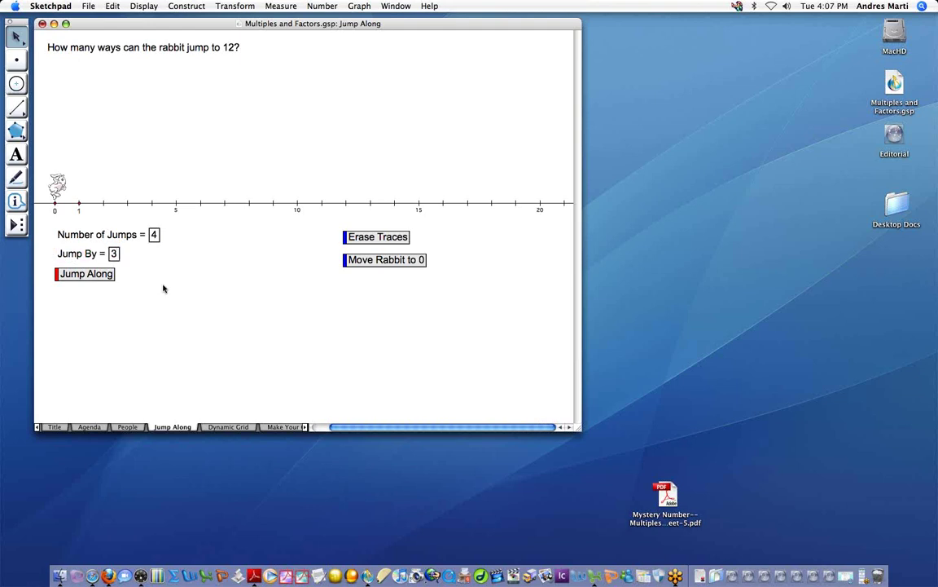
left_click(110, 277)
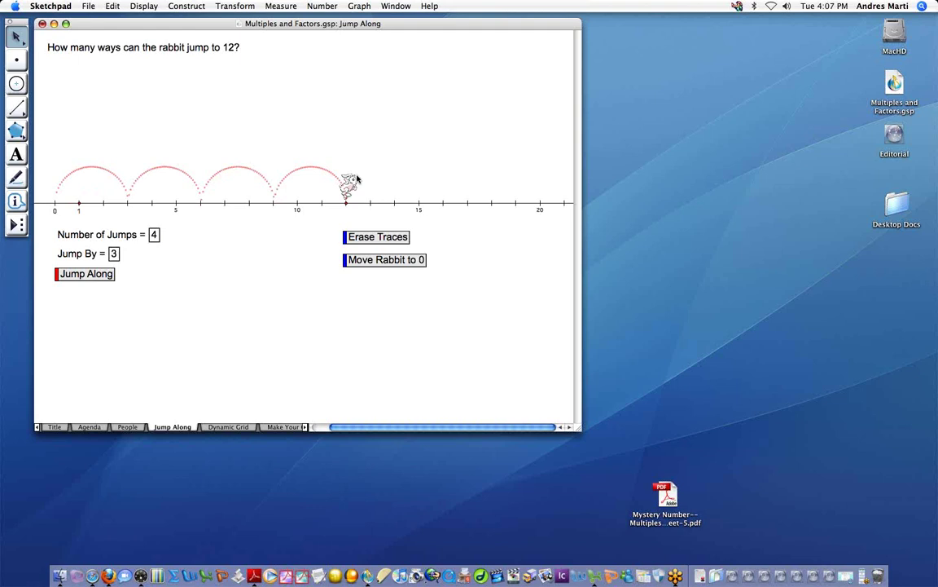
left_click(376, 262)
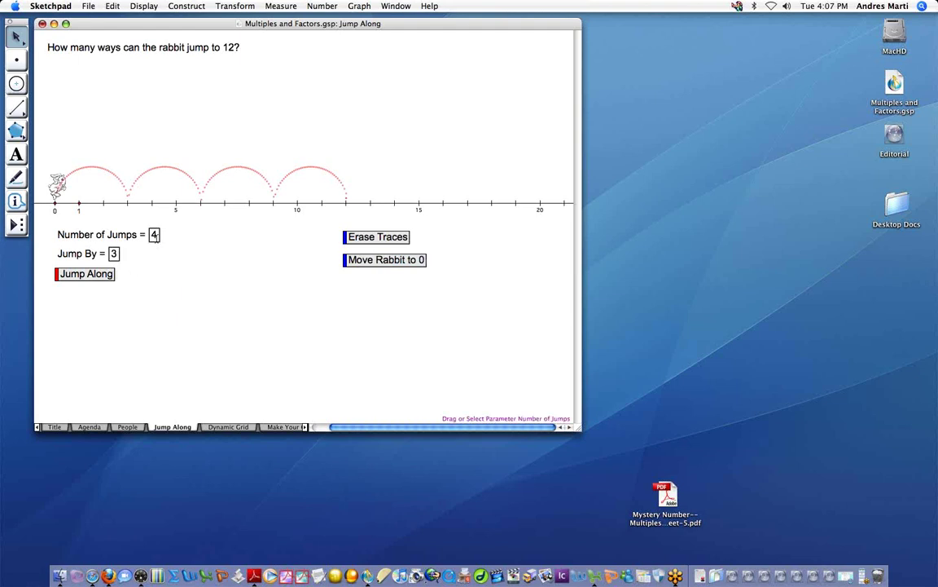
Step: Set Number of Jumps to 3 and Jump By to 4
left_click(153, 234)
type("3")
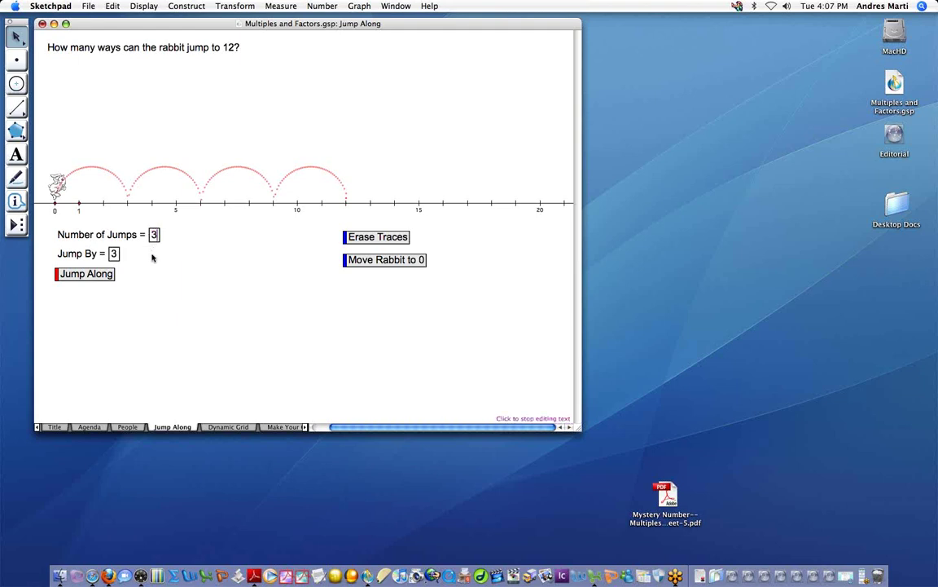
key("Return")
left_click(114, 254)
type("4")
key("Return")
left_click(138, 256)
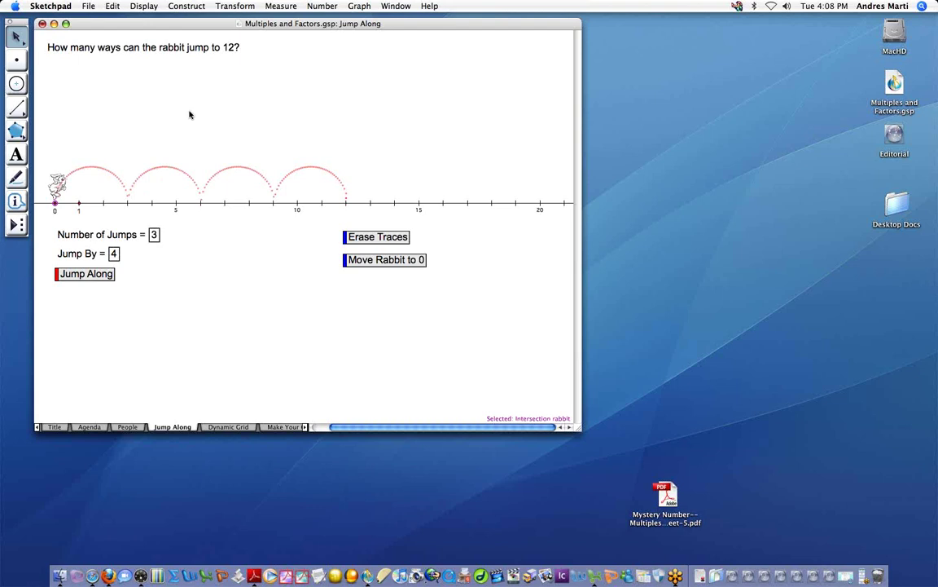
Step: Color the rabbit's traced point blue and run the three jumps by 4, returning the rabbit to 0
left_click(150, 8)
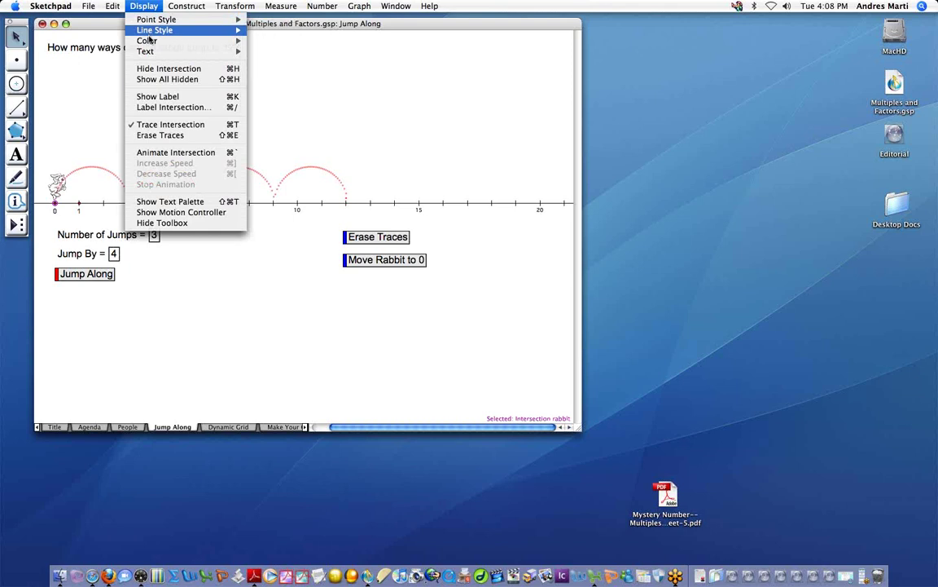
mouse_move(149, 41)
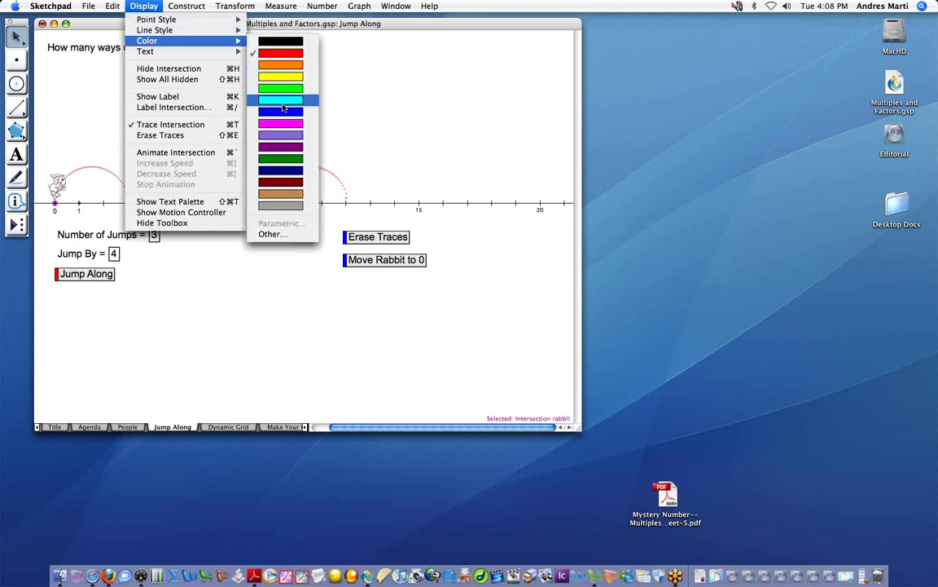
left_click(283, 110)
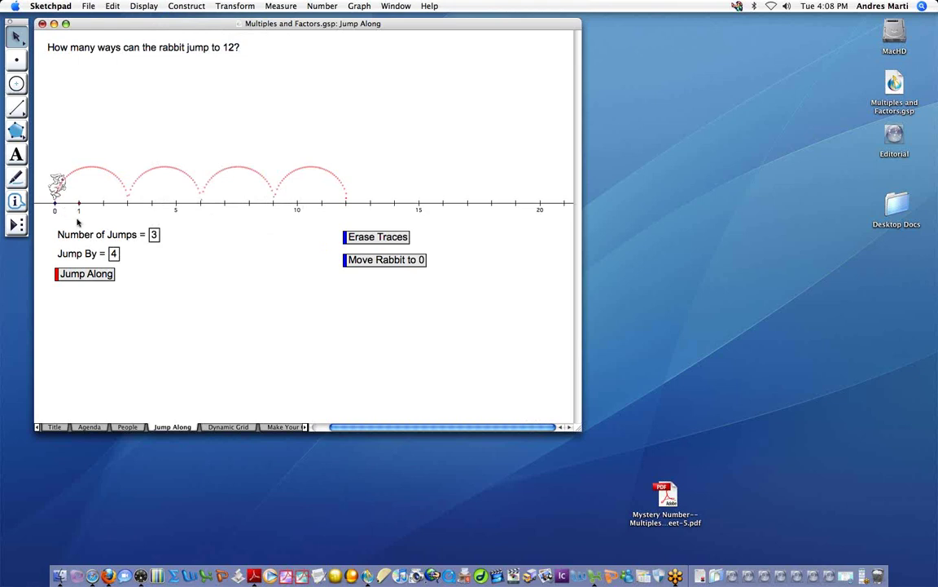
left_click(108, 279)
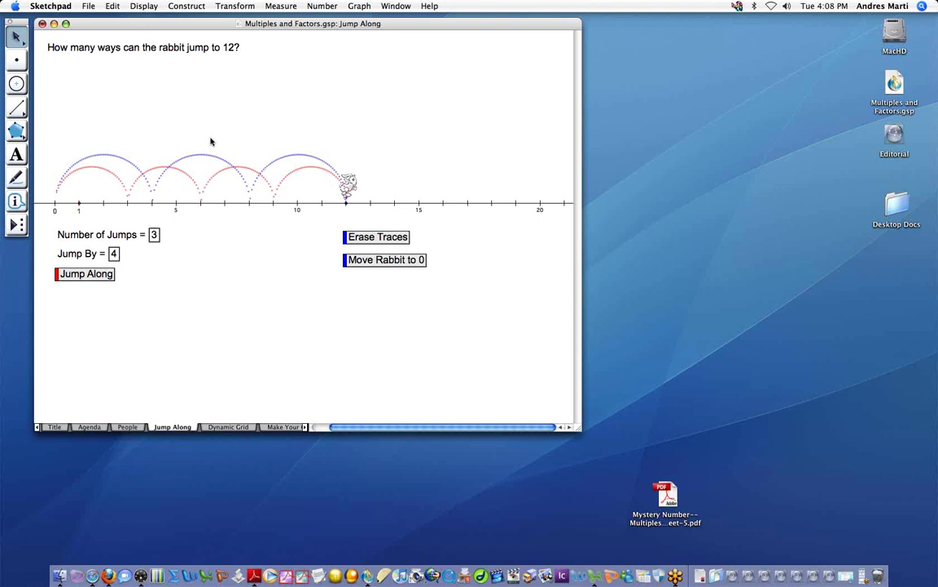
left_click(365, 261)
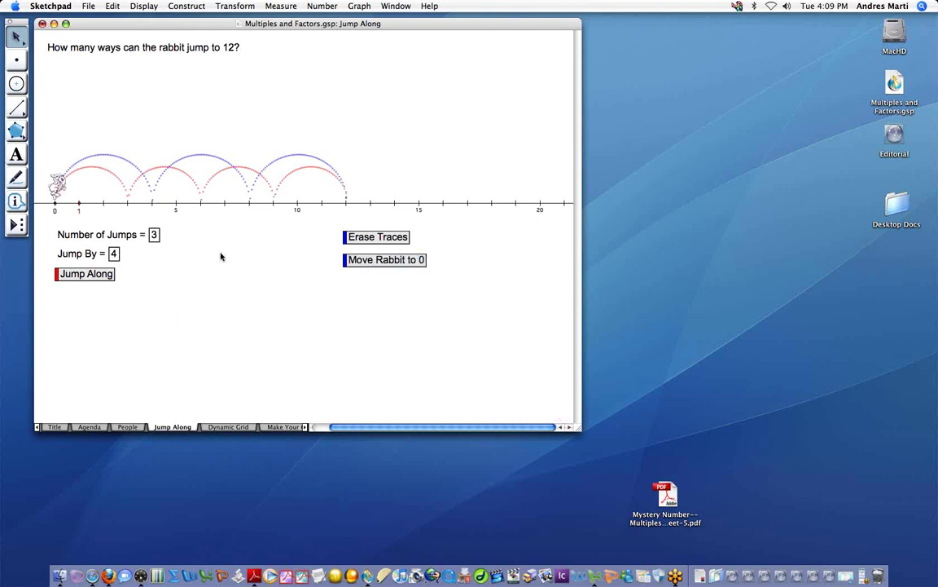
Step: Set Number of Jumps to 1 and Jump By to 12
left_click(153, 234)
type("1")
key("Return")
left_click(129, 258)
left_click_drag(111, 254, 128, 254)
type("12")
key("Return")
Step: Color the rabbit's traced point purple and run the single jump by 12, returning the rabbit to 0
left_click(128, 255)
left_click(143, 6)
mouse_move(157, 35)
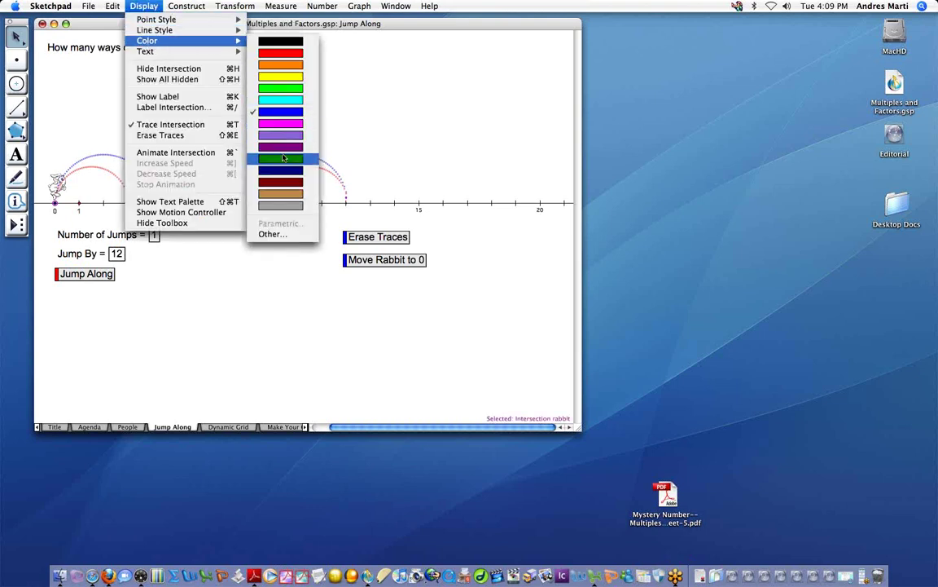
left_click(282, 149)
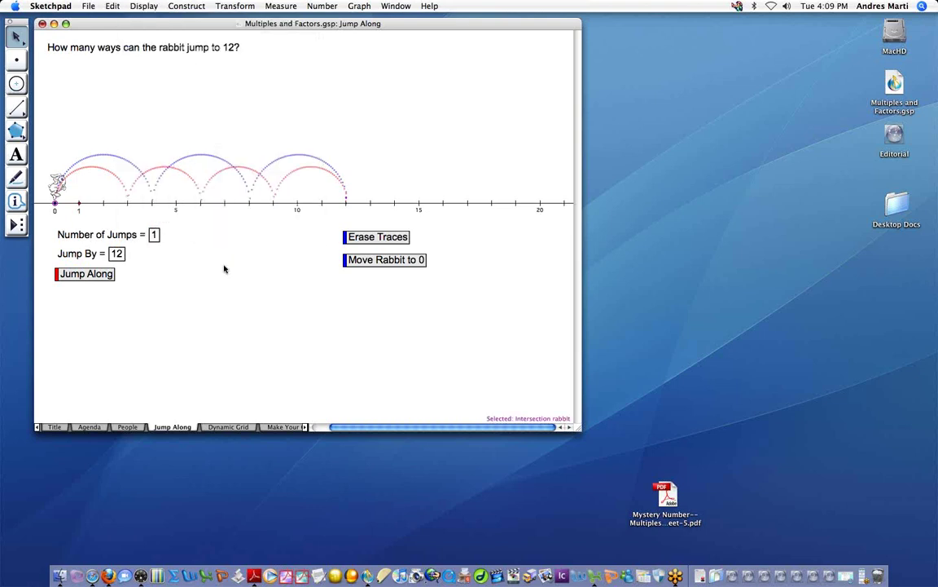
left_click(112, 276)
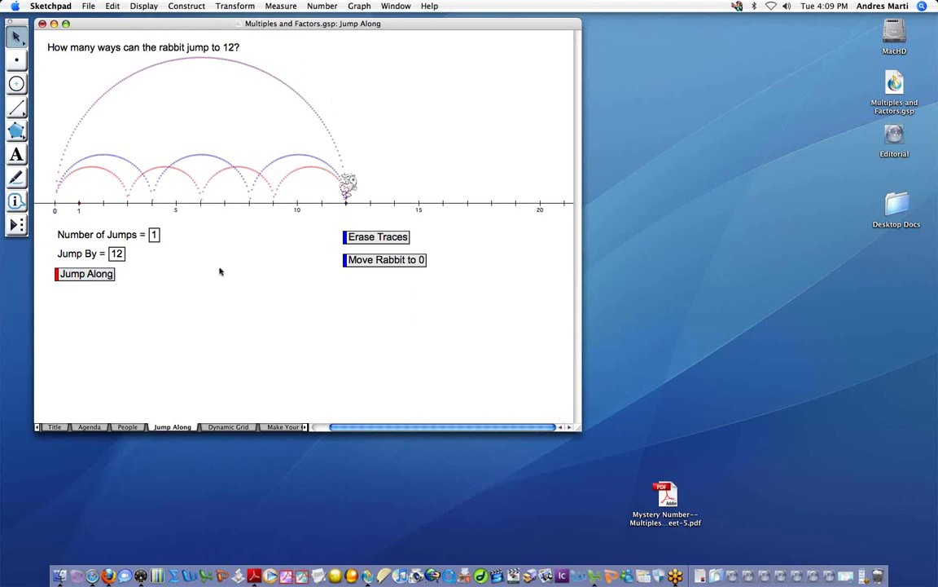
left_click(376, 260)
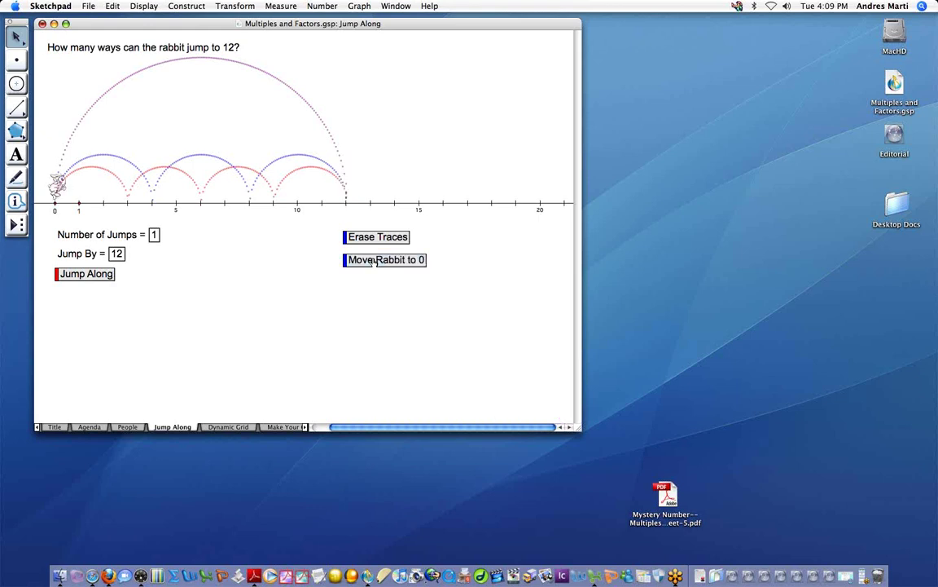
Step: Set Number of Jumps to 12 and Jump By to 1
left_click(154, 235)
type("12")
key("Return")
left_click(128, 265)
left_click(119, 253)
type("1")
key("Return")
left_click(168, 266)
Step: Color the rabbit's traced point dark green
left_click(50, 182)
left_click(141, 6)
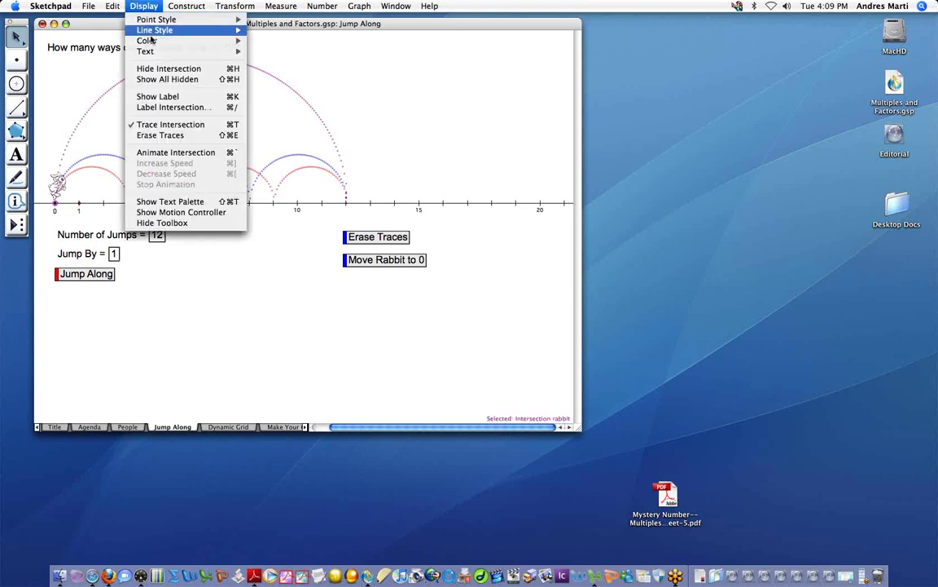
mouse_move(192, 40)
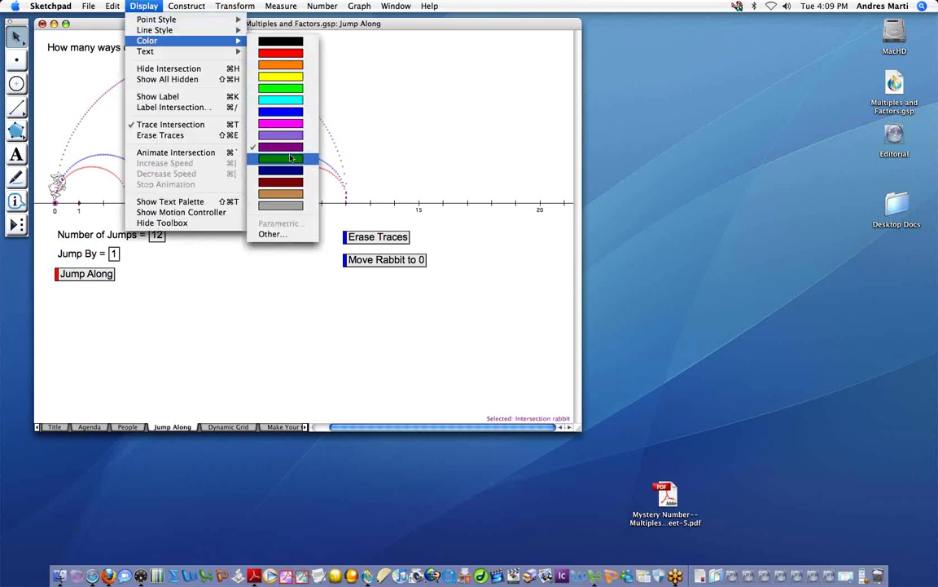
left_click(259, 158)
Step: Run the twelve jumps by 1, and clear the number line by returning the rabbit to 0 and erasing all traces
left_click(106, 277)
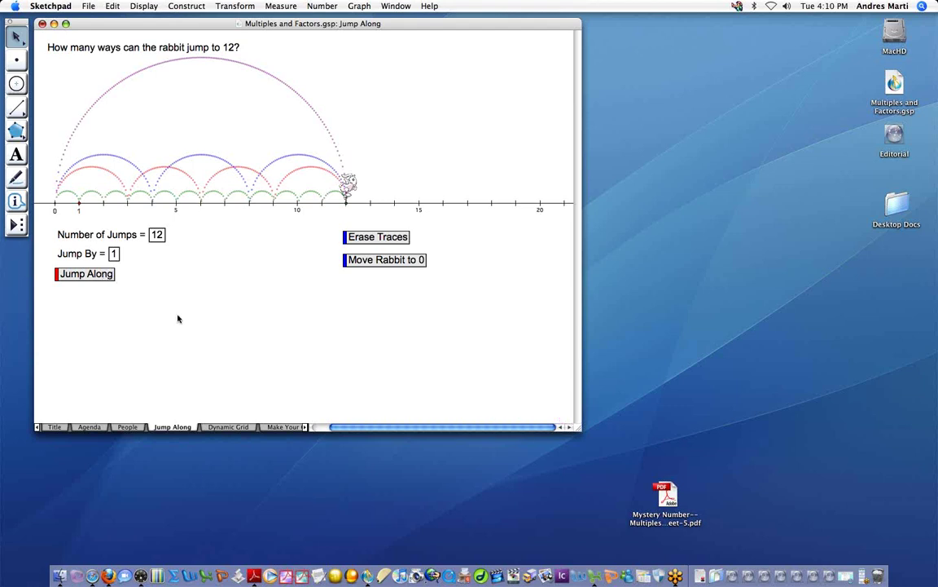
left_click(389, 262)
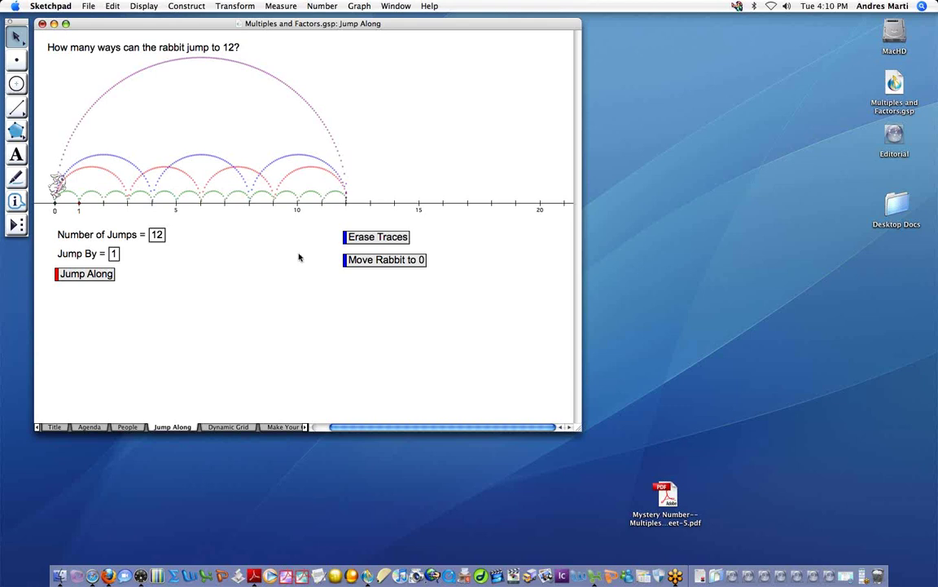
left_click(368, 242)
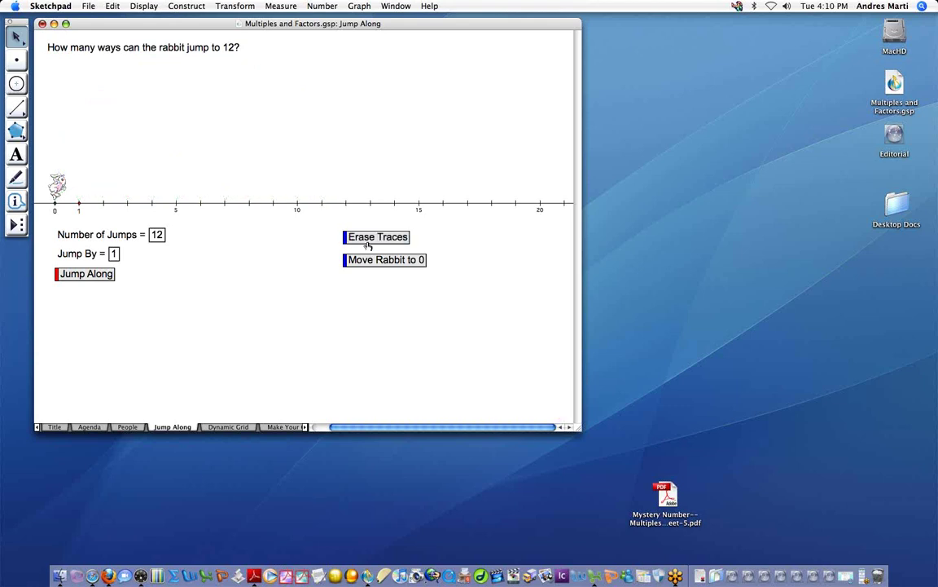
Step: Edit the question text to read "How many ways can the rabbit jump to 17?" and close the text palette
left_click(17, 154)
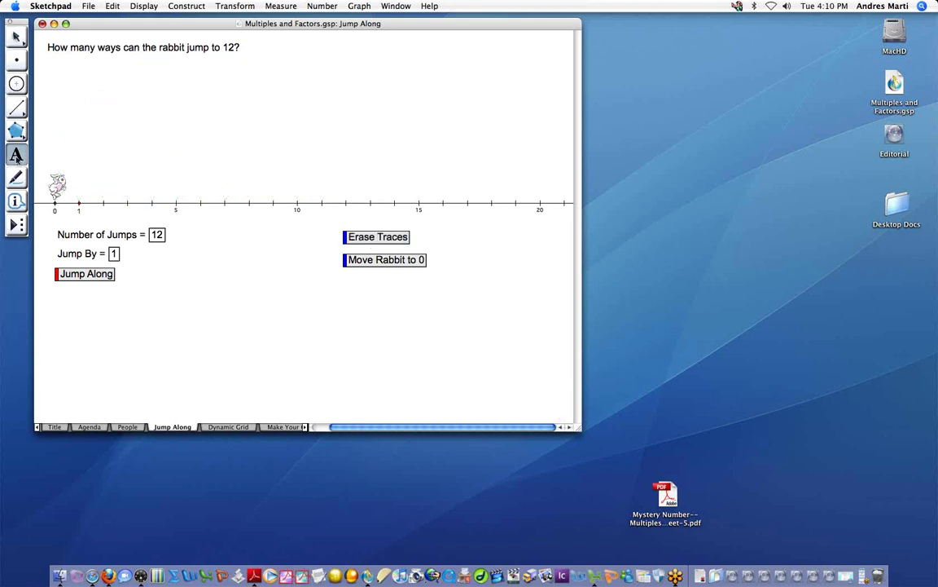
left_click(235, 47)
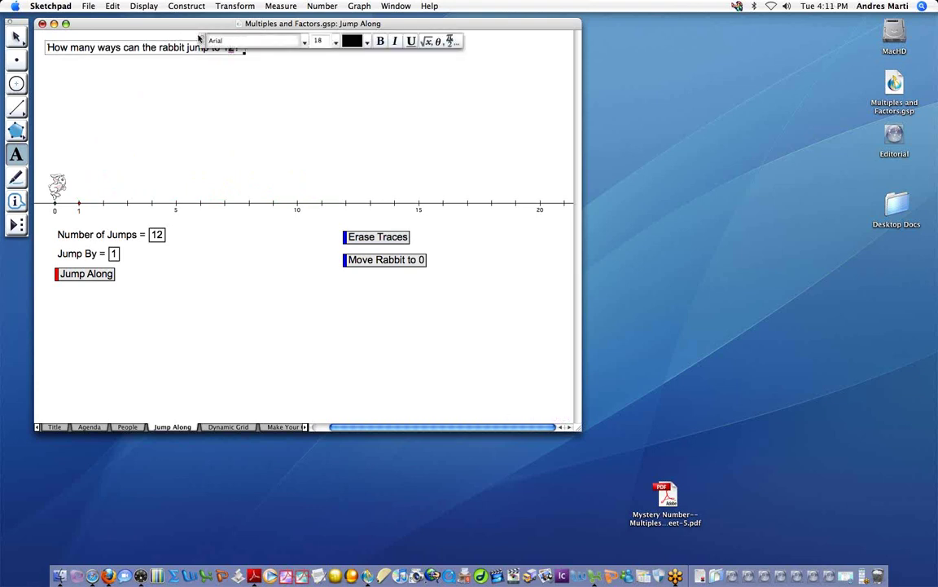
left_click_drag(203, 41, 504, 87)
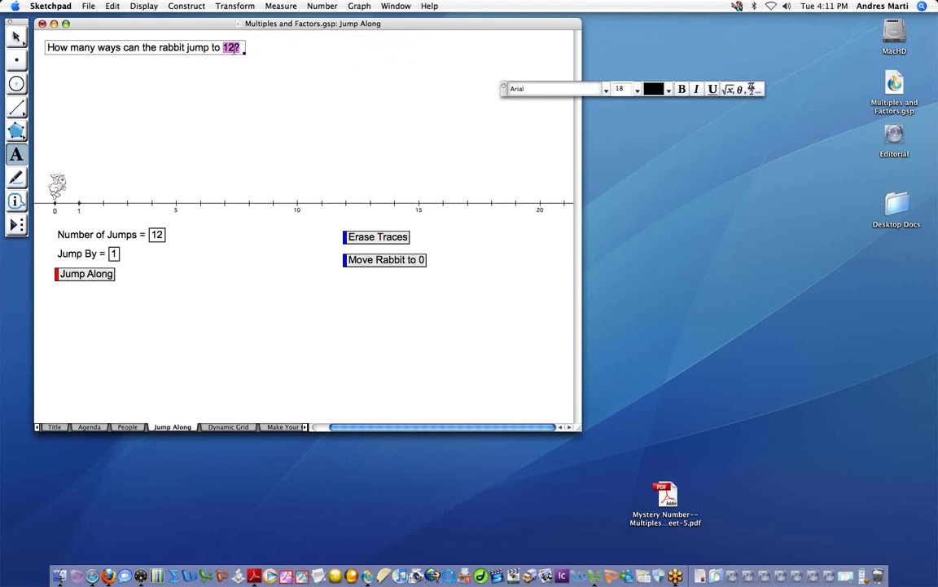
key("BackSpace")
type("7")
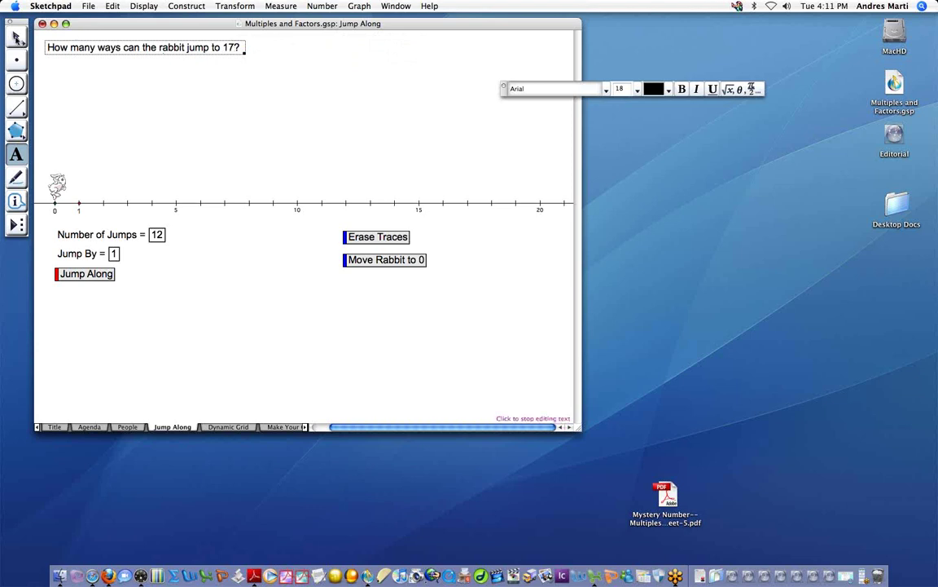
left_click(16, 38)
left_click(68, 72)
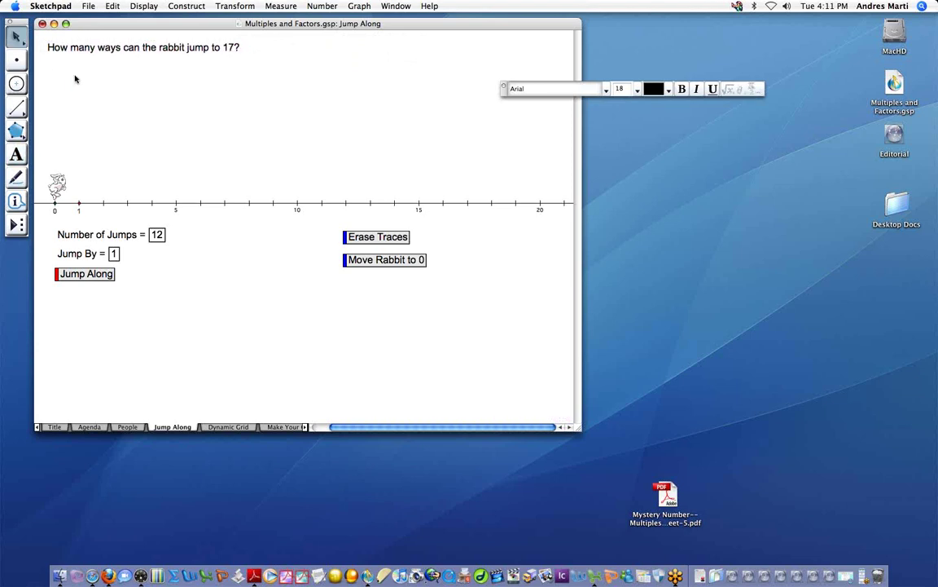
left_click(504, 86)
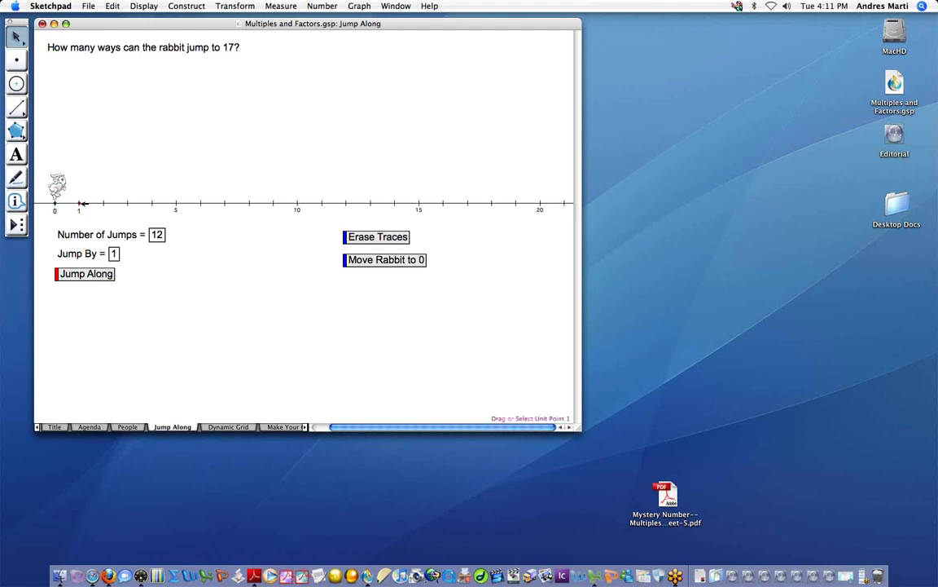
Step: Widen the number line's unit spacing slightly by moving the unit point at 1 away from 0
left_click(80, 202)
left_click_drag(80, 202, 84, 202)
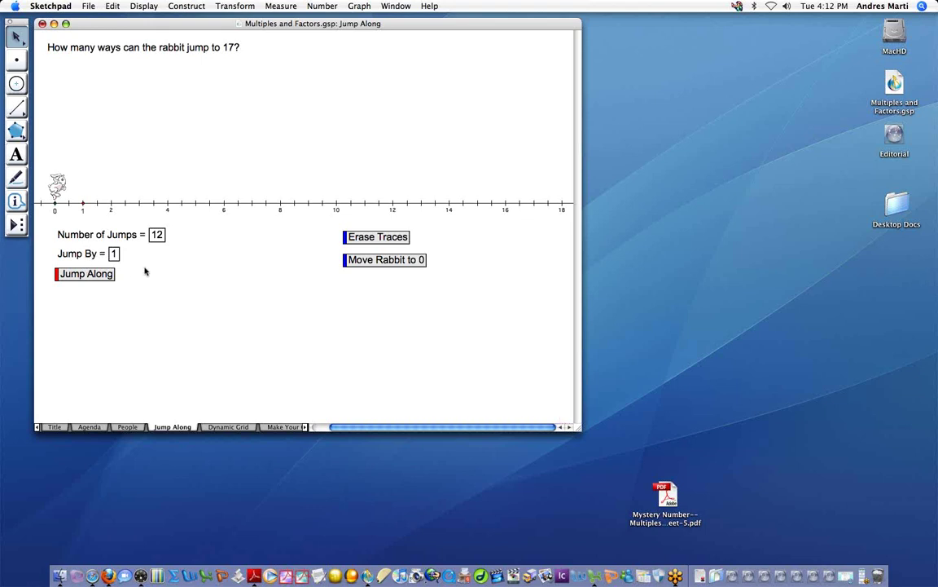
Step: Set the Jump By parameter's display precision to tenths in its value properties
left_click(91, 254)
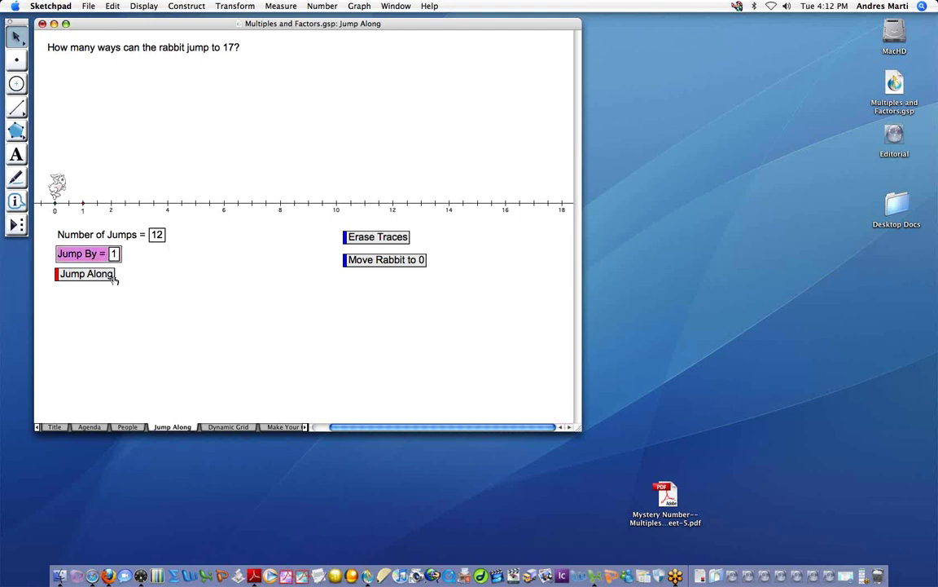
left_click(112, 6)
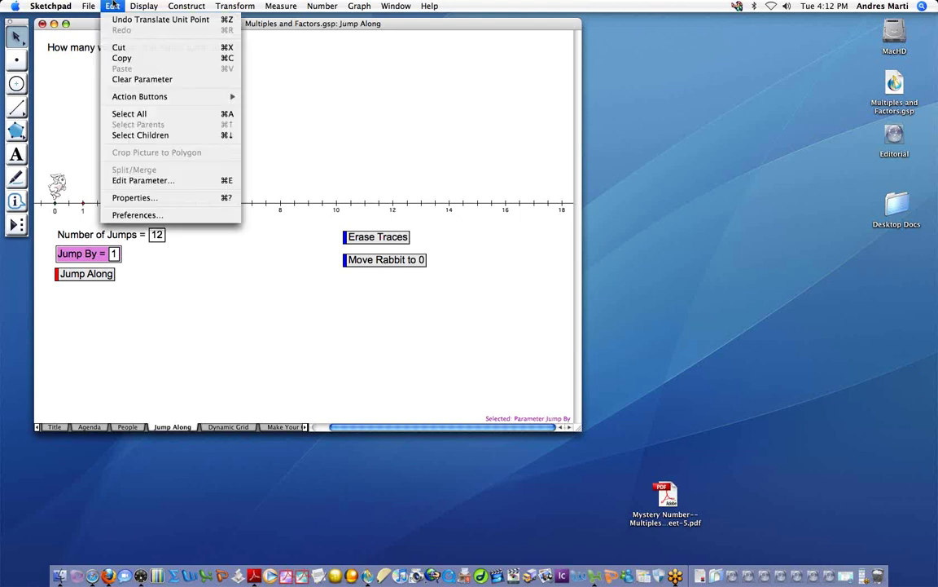
left_click(143, 181)
left_click(490, 352)
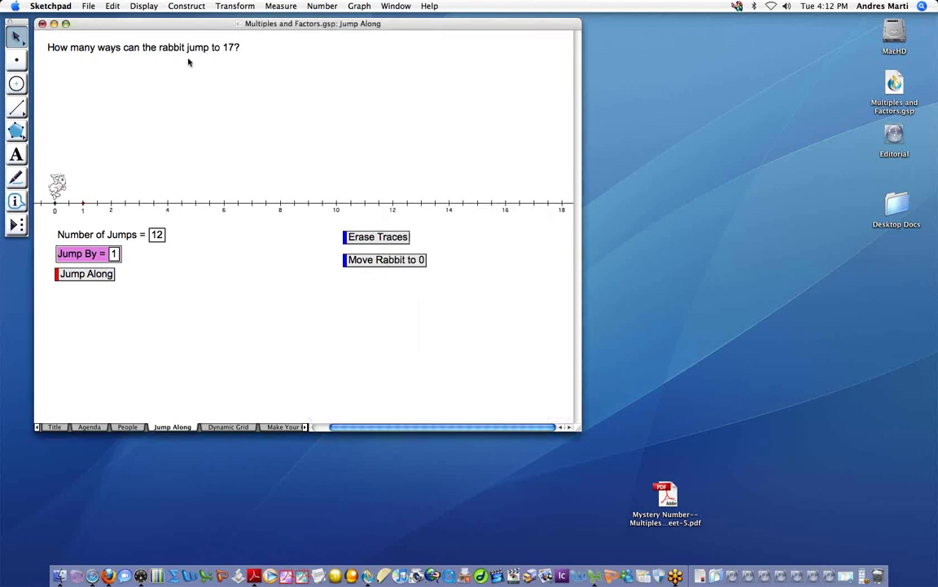
left_click(107, 6)
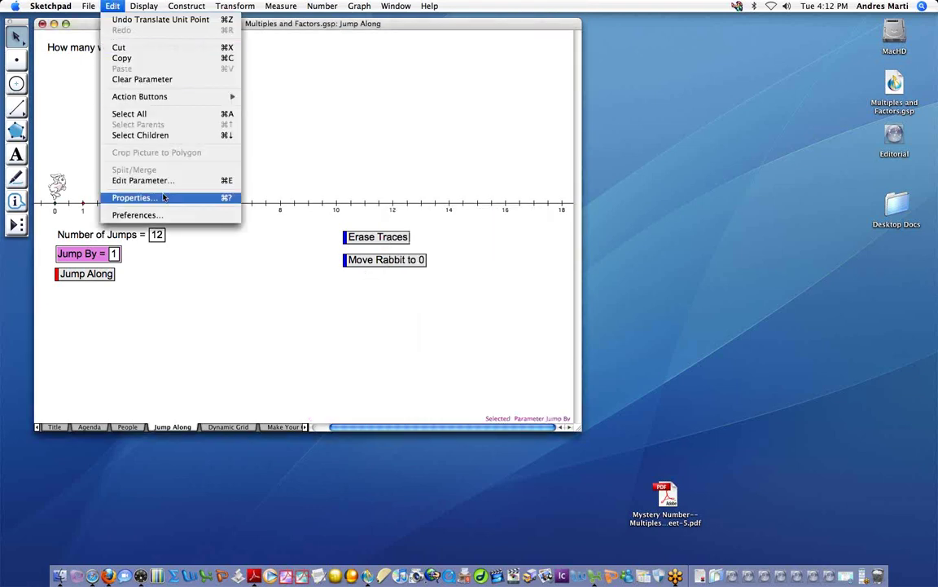
left_click(135, 198)
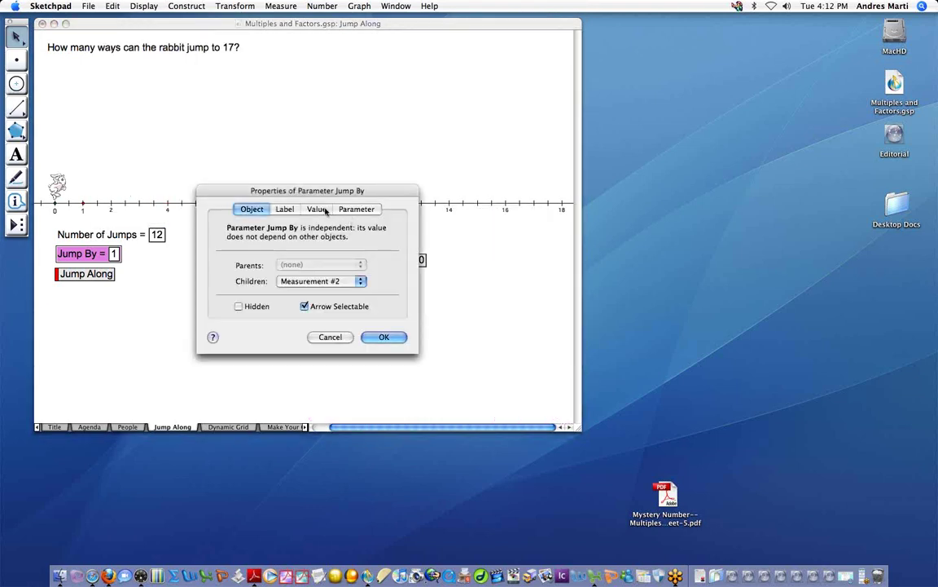
left_click(318, 210)
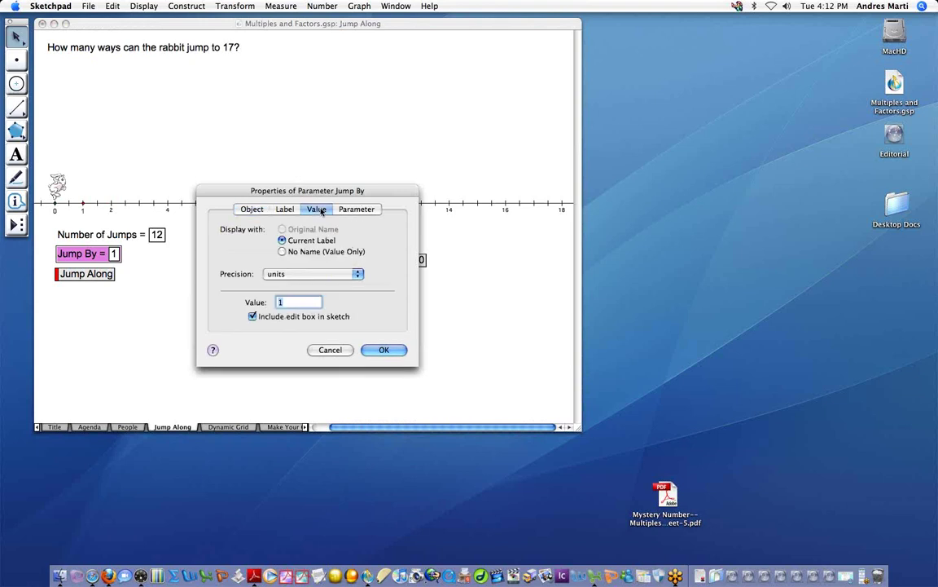
left_click(347, 273)
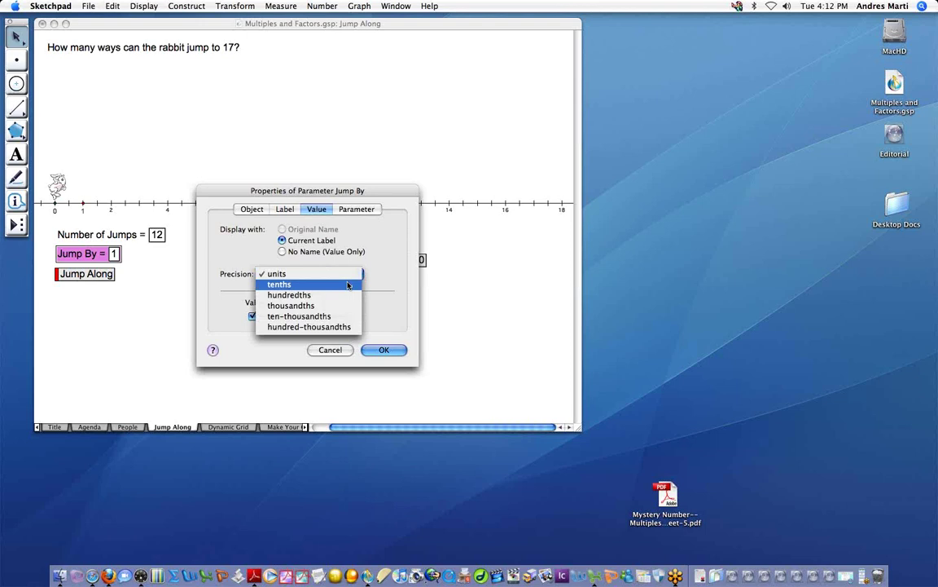
left_click(347, 285)
left_click(384, 349)
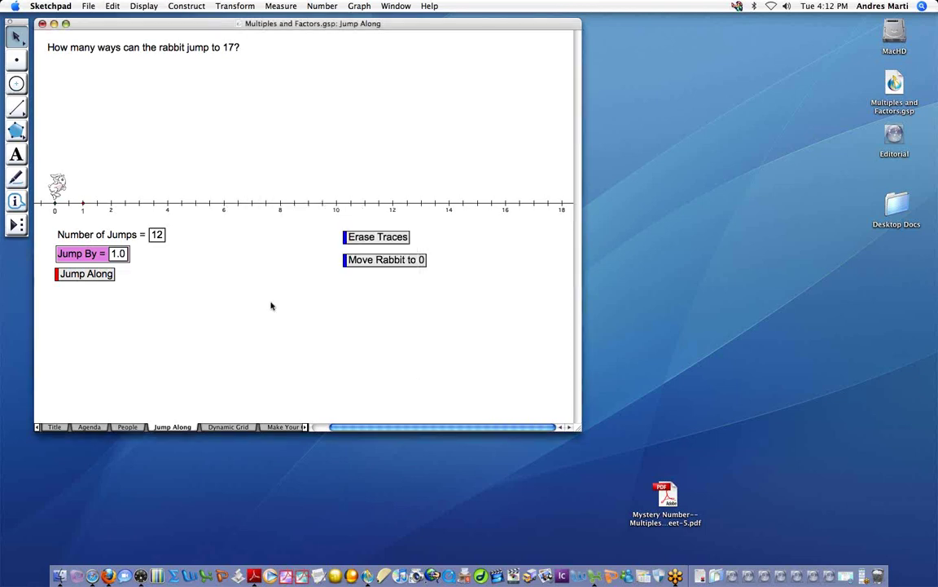
Step: Set the rabbit's Jump By value to 0.5
left_click(112, 254)
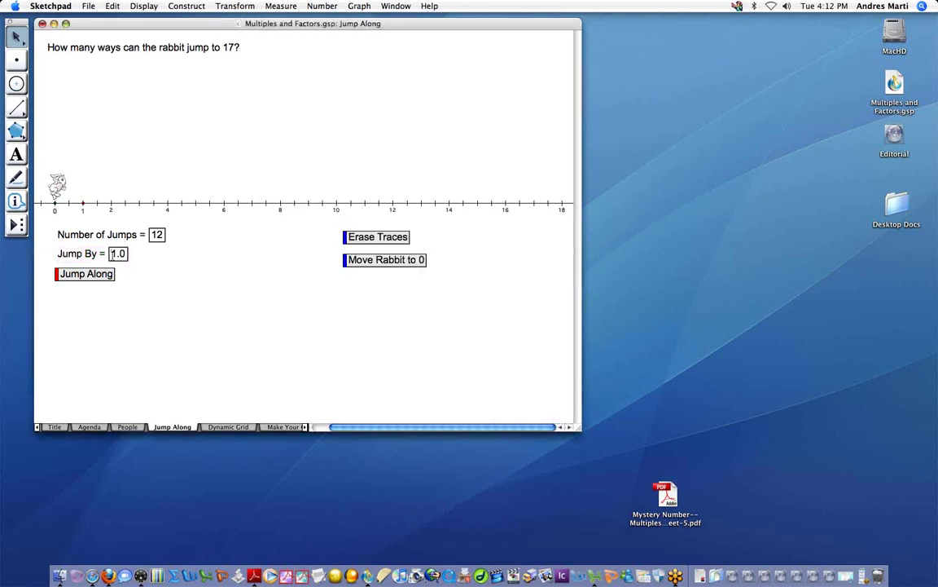
left_click_drag(112, 253, 128, 254)
type("0.5")
key("Return")
left_click(129, 293)
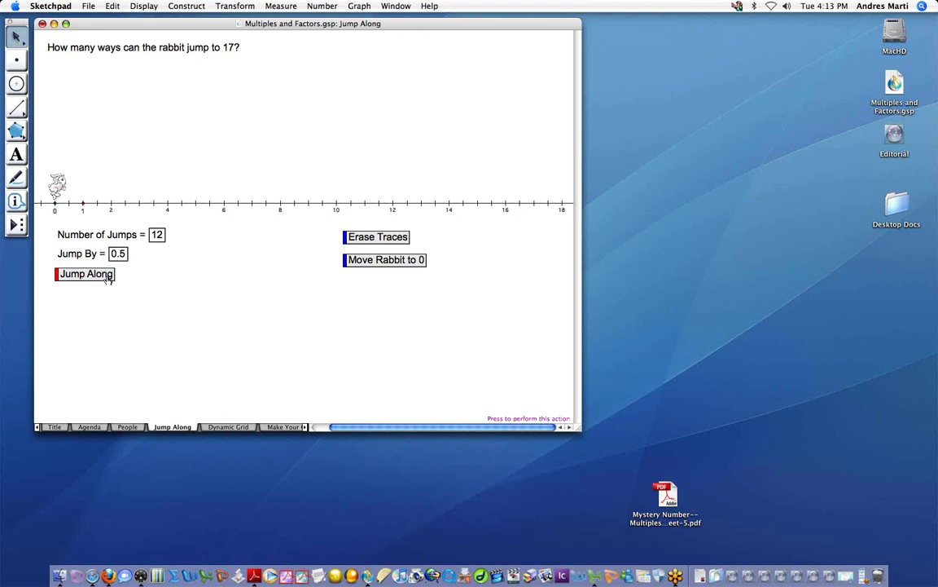
Step: Run the rabbit's twelve jumps by 0.5, and slide the number line right so that negative numbers down to -4 show
left_click(108, 275)
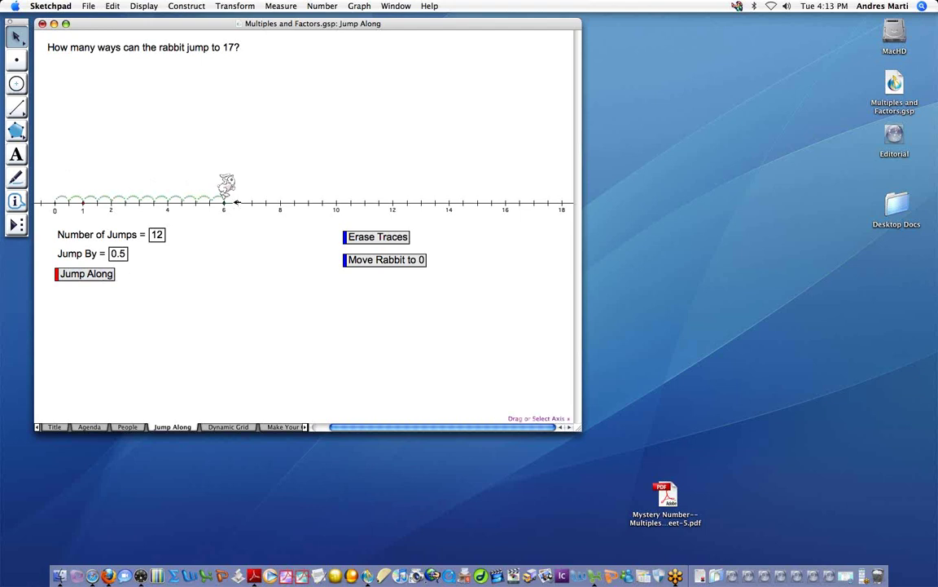
left_click_drag(237, 202, 366, 202)
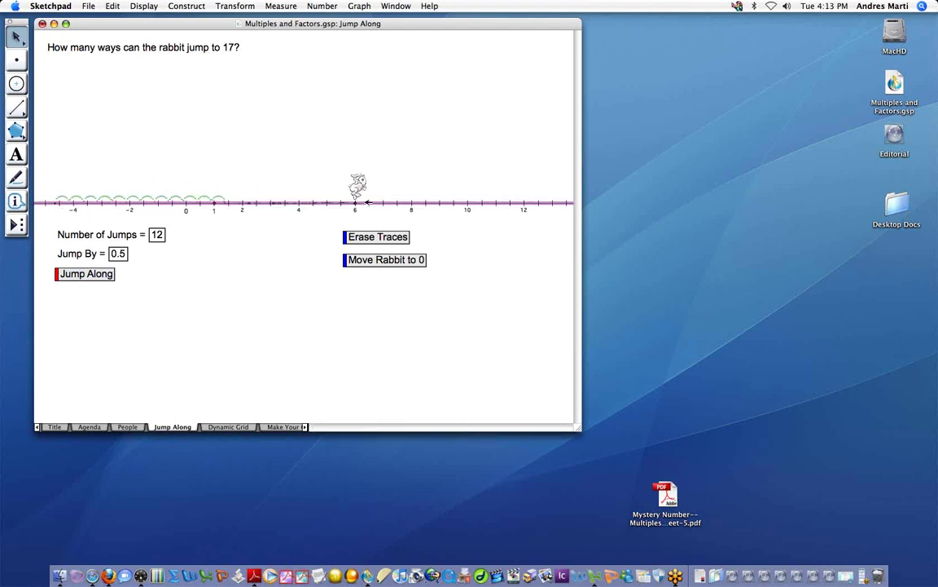
left_click(251, 229)
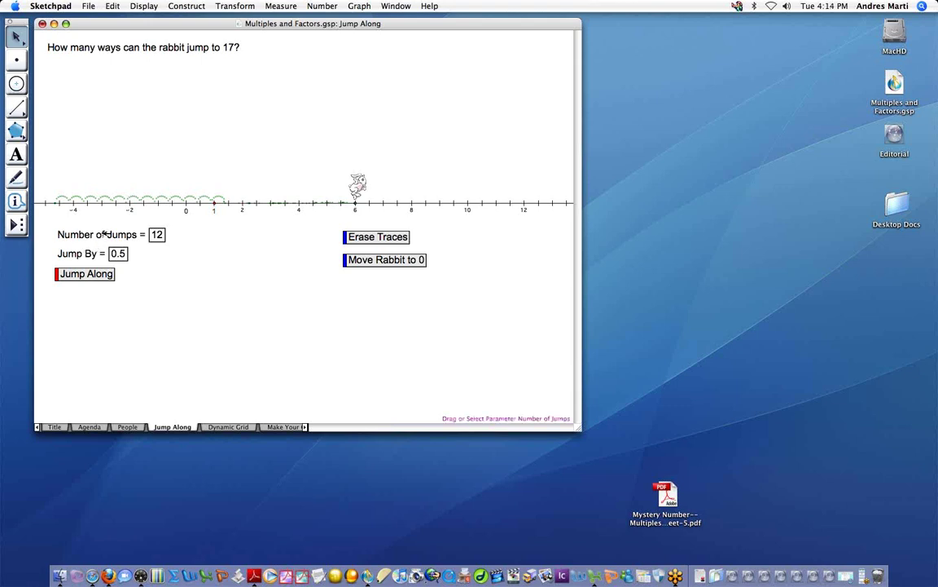
Step: Tabulate Number of Jumps and Jump By, and place the table in the empty space above the number line, right of the question
left_click(105, 234)
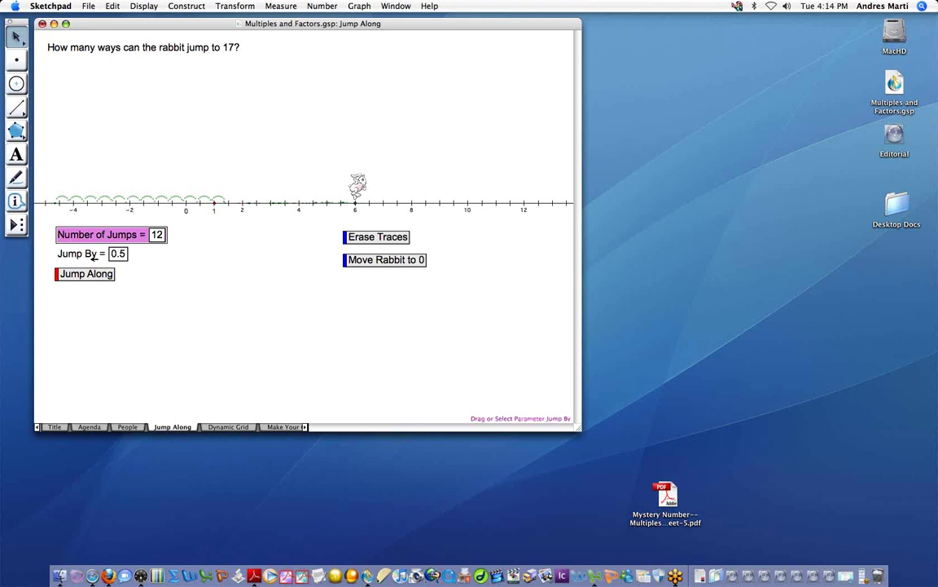
left_click(92, 254)
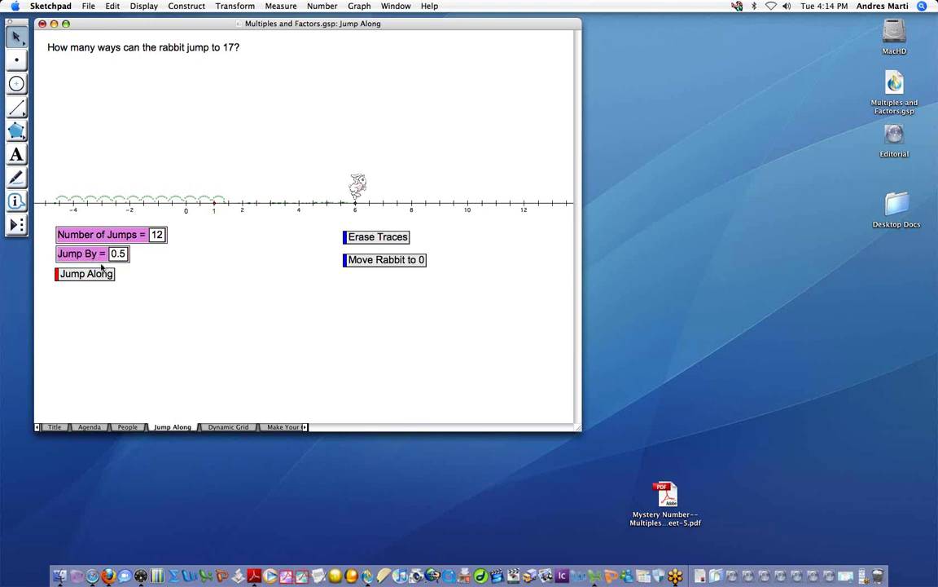
left_click(322, 6)
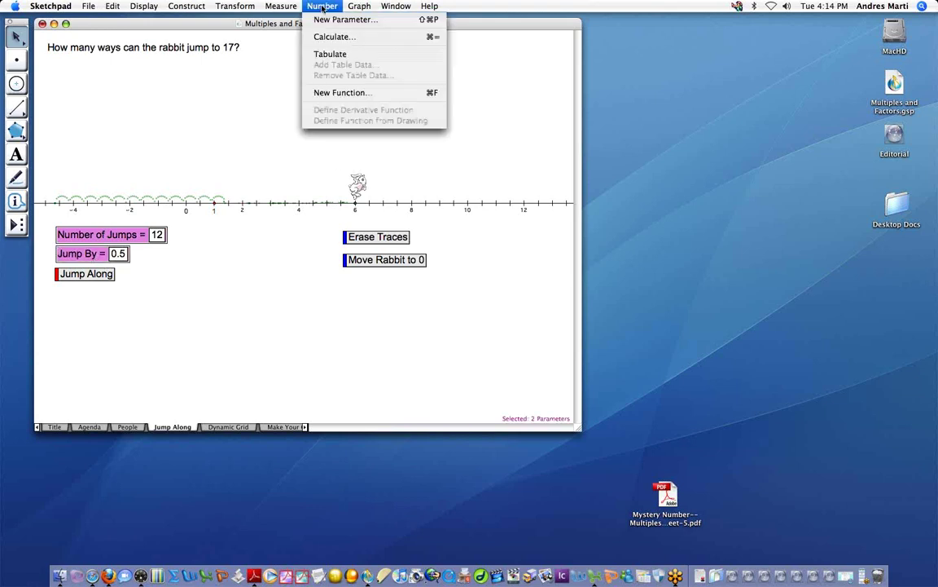
left_click(330, 54)
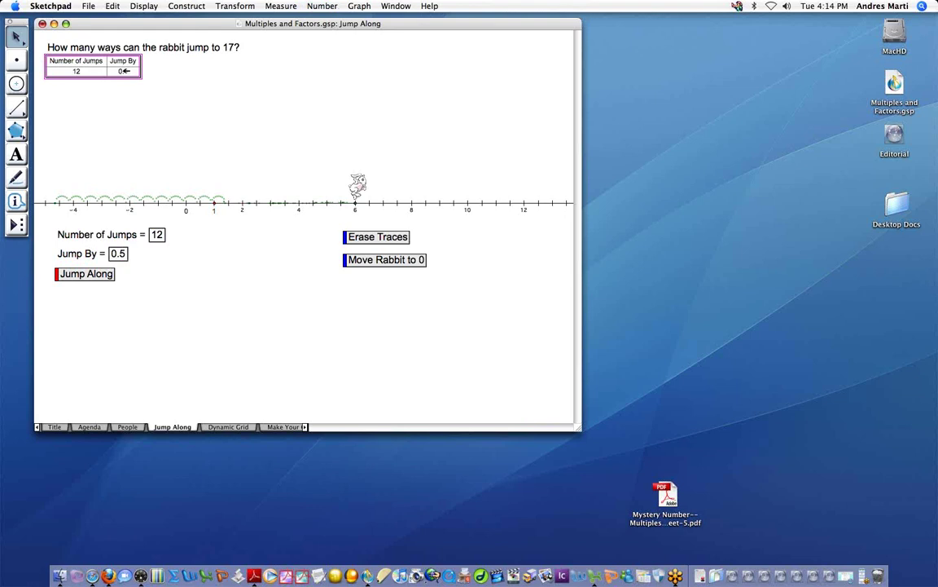
left_click_drag(128, 72, 483, 69)
left_click(424, 86)
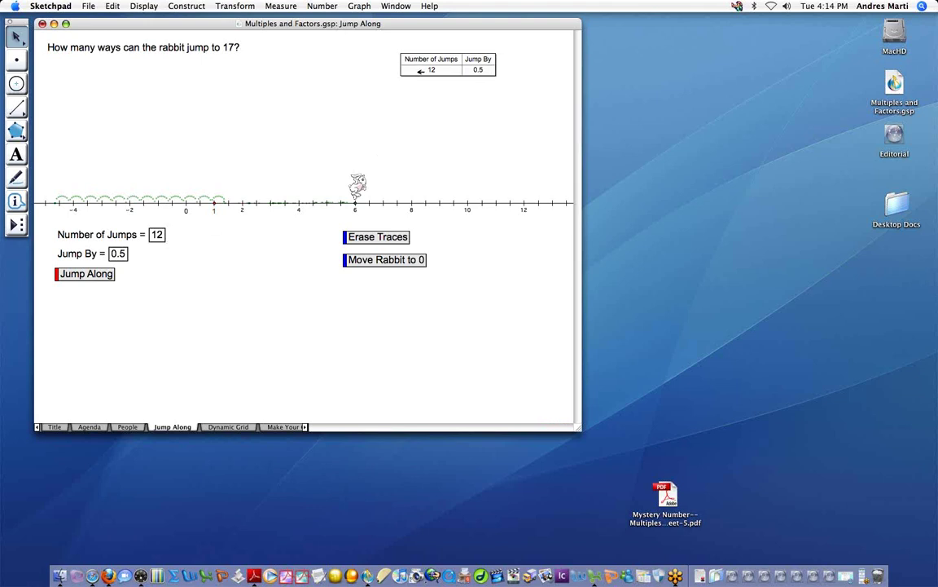
Step: Record the current values as a fixed table row and set Number of Jumps to 6
double_click(421, 71)
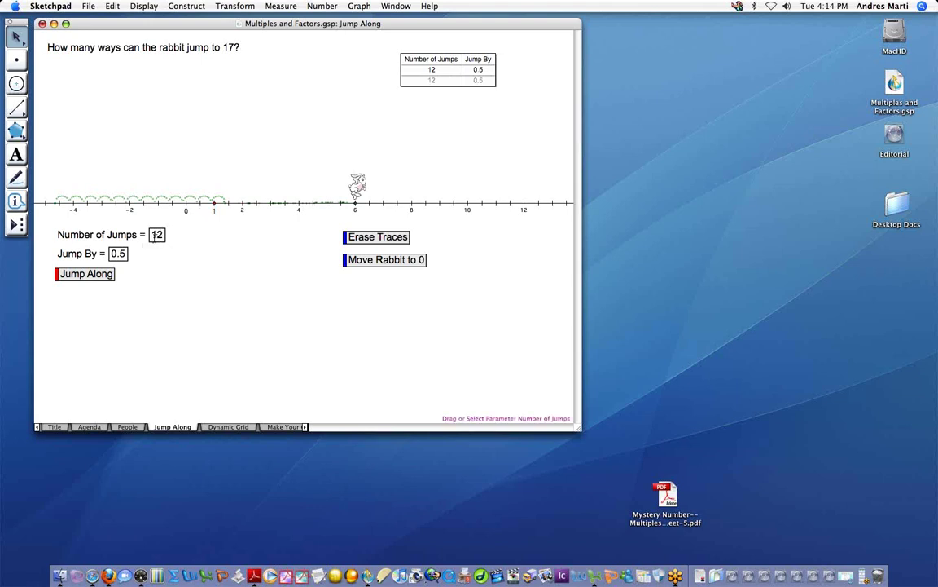
double_click(155, 235)
type("6")
key("Return")
left_click(157, 266)
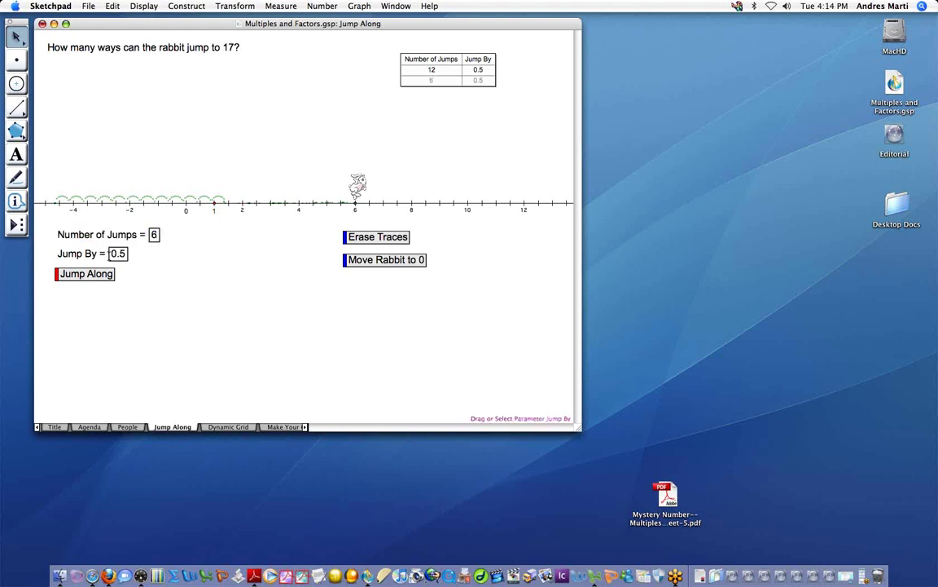
Step: Set Jump By to 1 and record the pair of values as another table row
double_click(118, 254)
type("1")
key("Return")
left_click(138, 258)
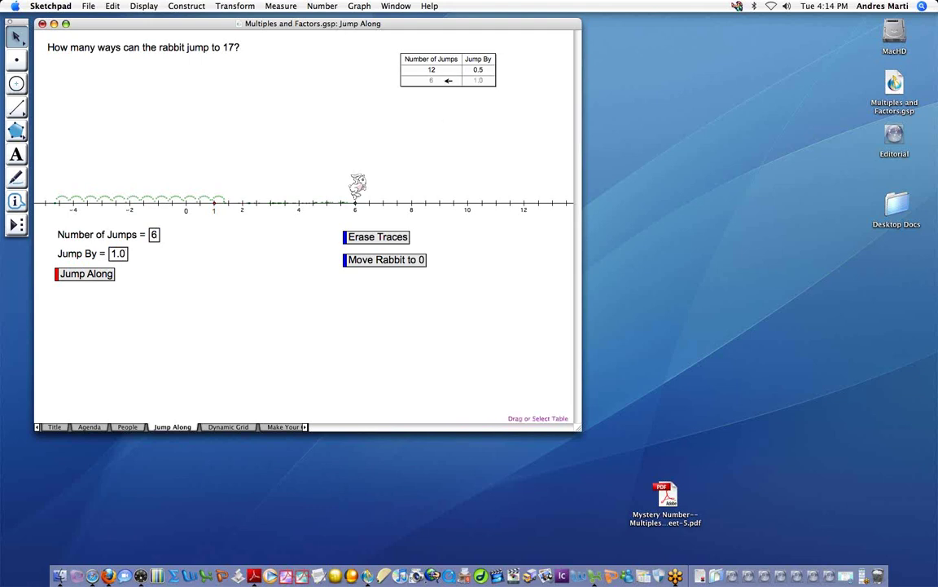
double_click(450, 75)
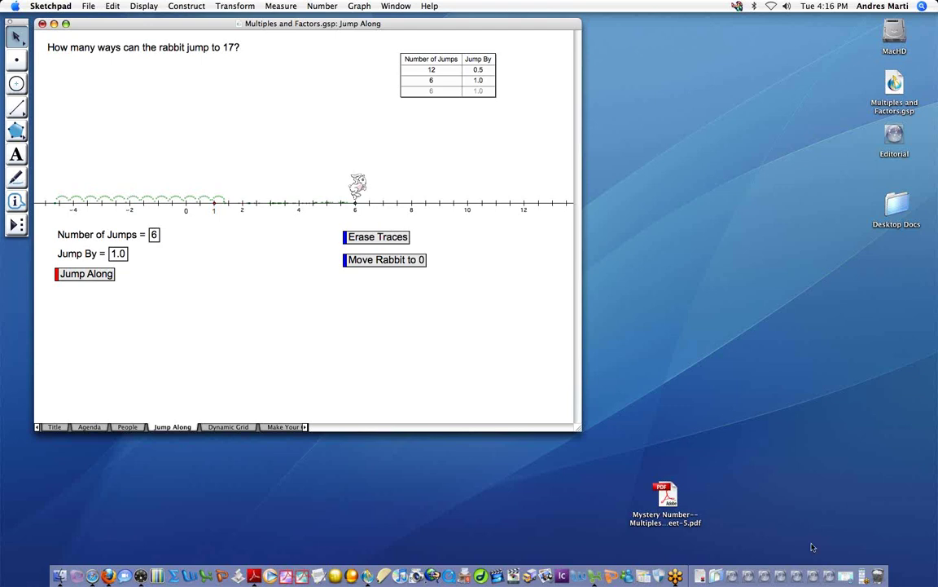
Step: Switch to GoToMeeting and choose the first question in its list
left_click(862, 576)
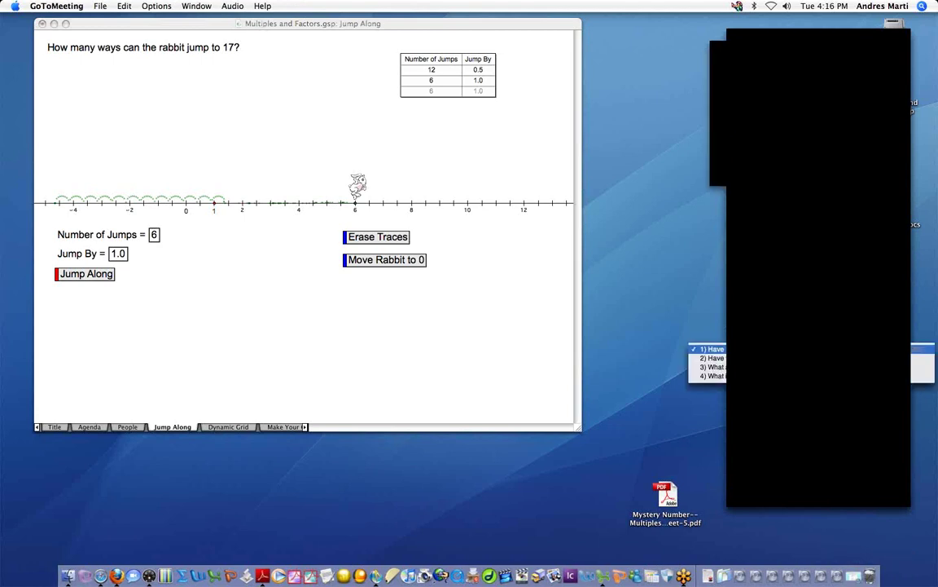
key("Return")
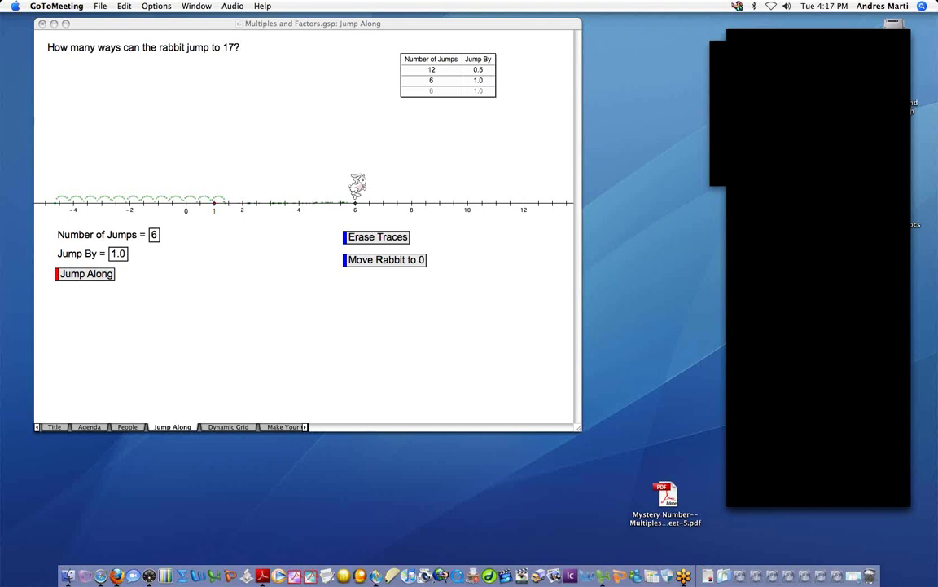
Step: Open the Dynamic Grid page of the Multiples and Factors sketch and set the number of rows to 10
left_click(229, 427)
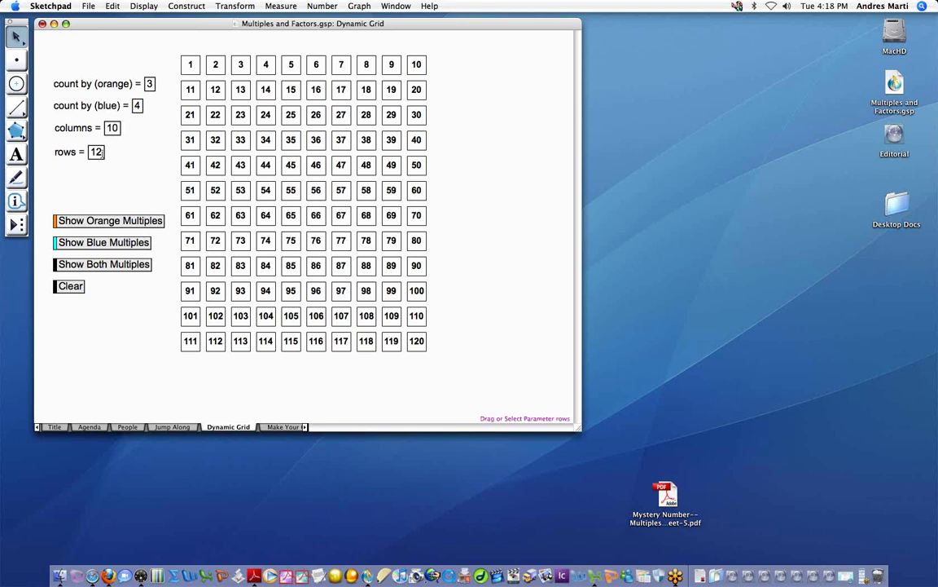
left_click_drag(97, 152, 102, 153)
type("0")
key("Return")
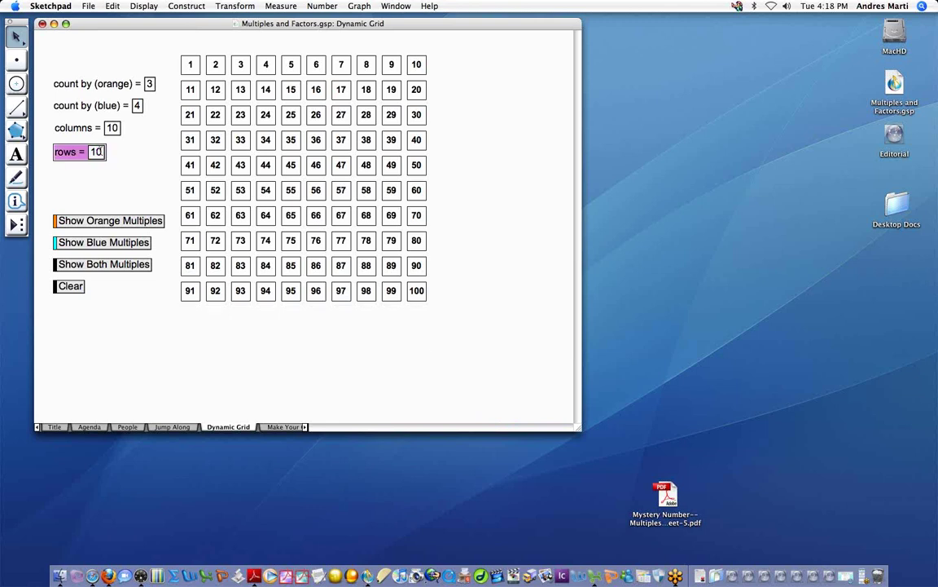
left_click(141, 160)
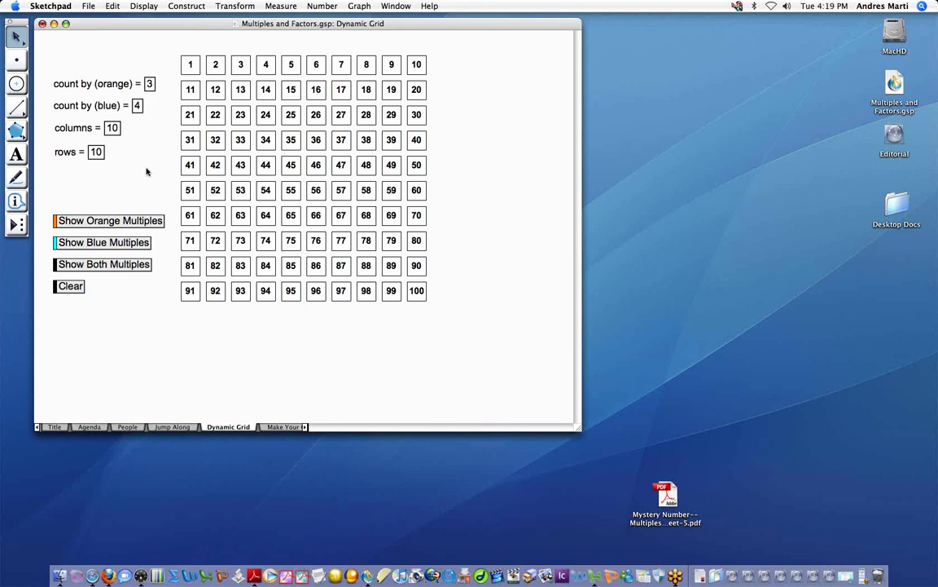
Step: Highlight the multiples of 3 in orange on the grid, pausing the run at 48 and resuming it through 99
left_click(99, 222)
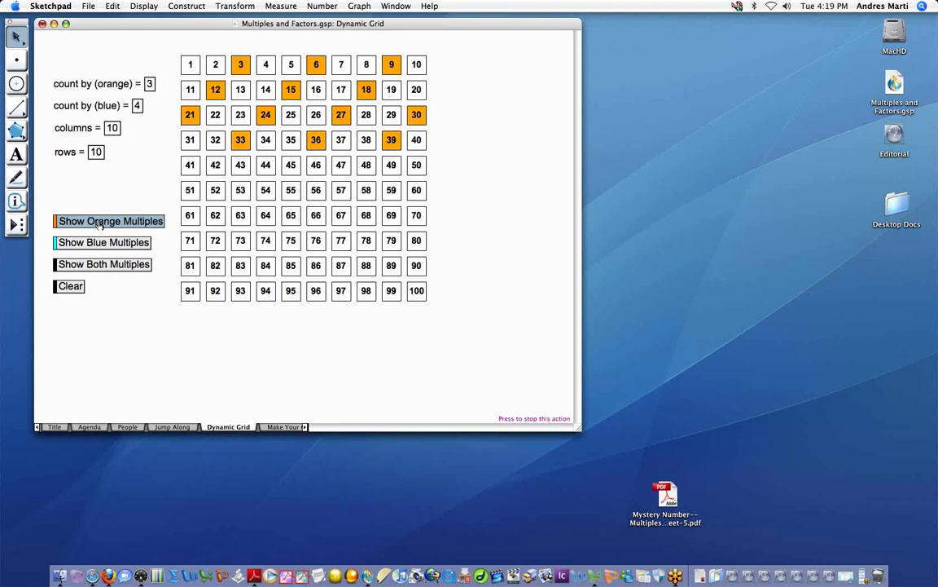
left_click(99, 224)
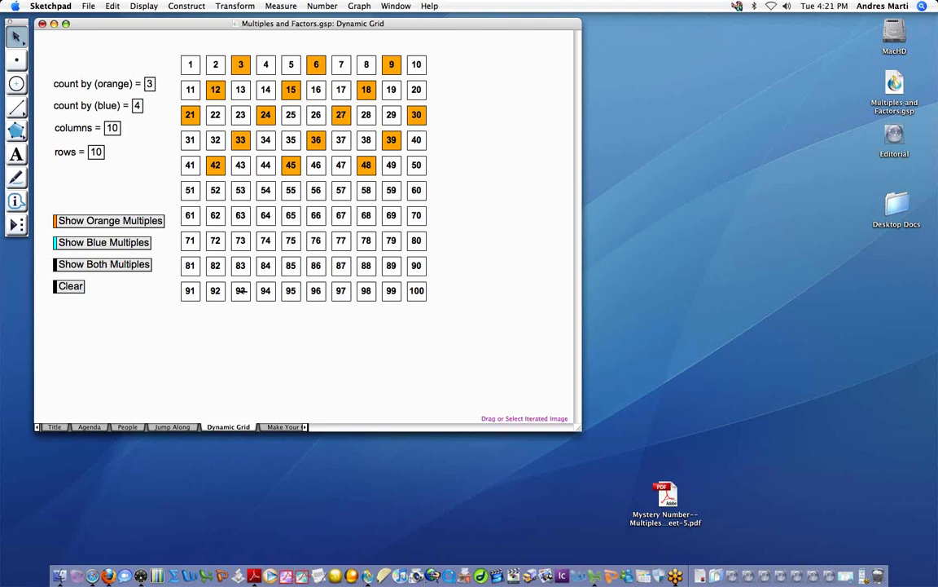
left_click(155, 222)
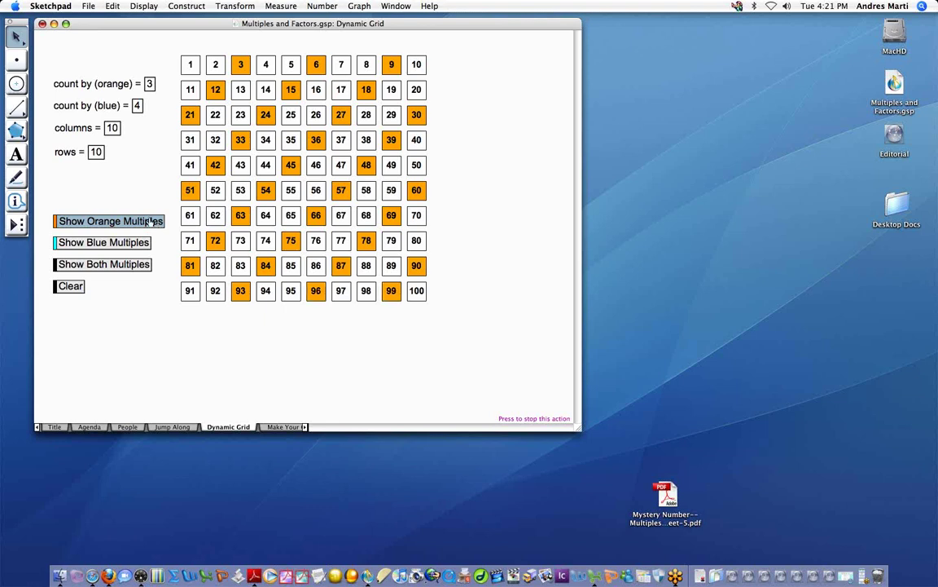
left_click(541, 221)
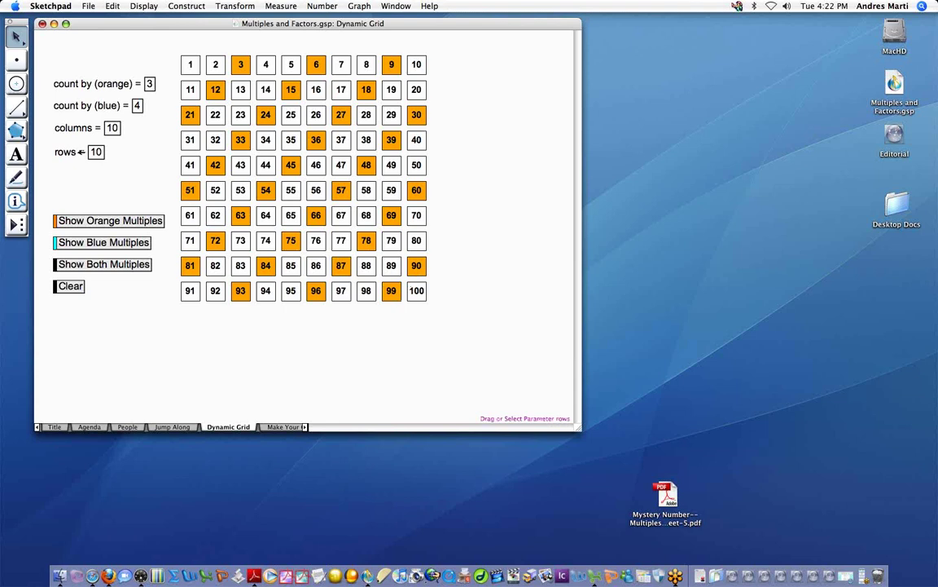
Step: Set the number of rows in the grid to 13
double_click(95, 151)
type("13")
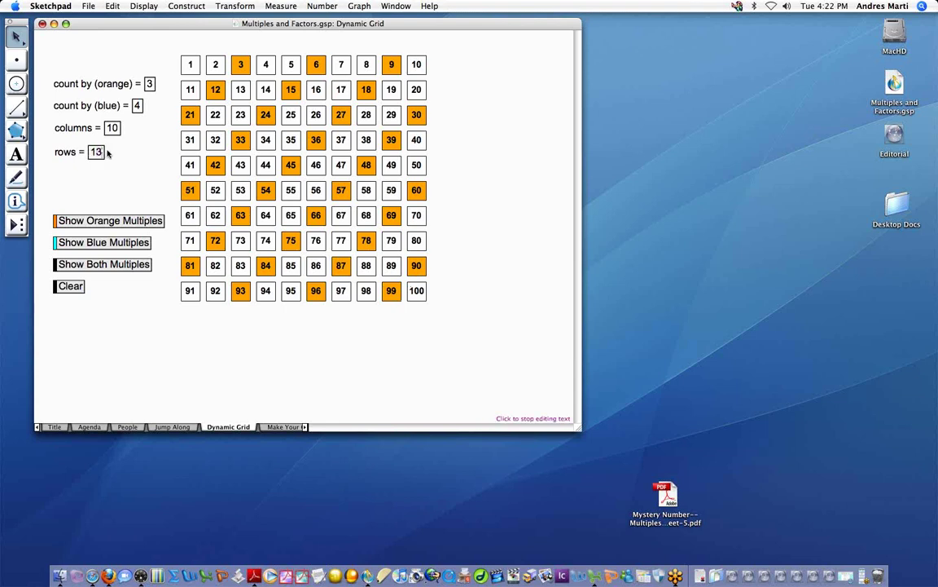
key("Return")
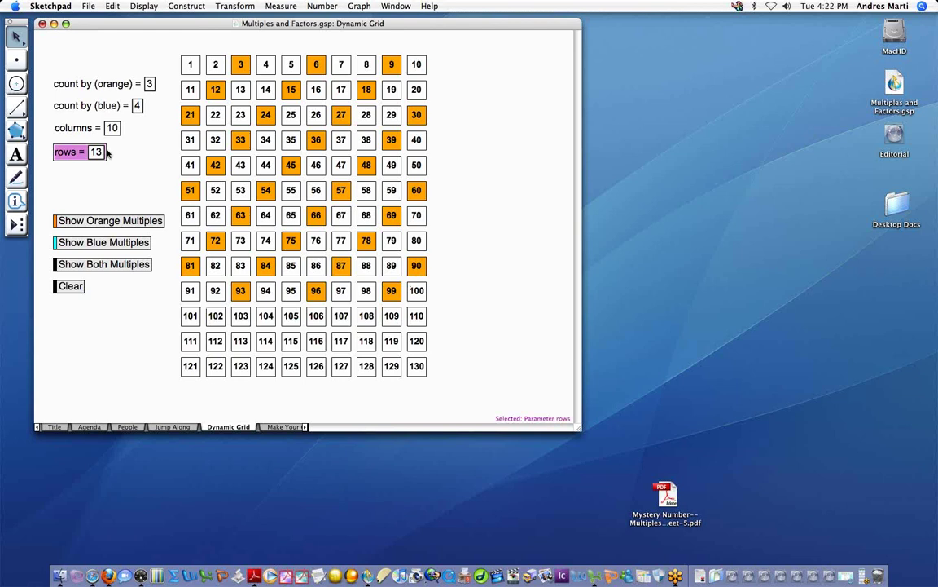
left_click(123, 171)
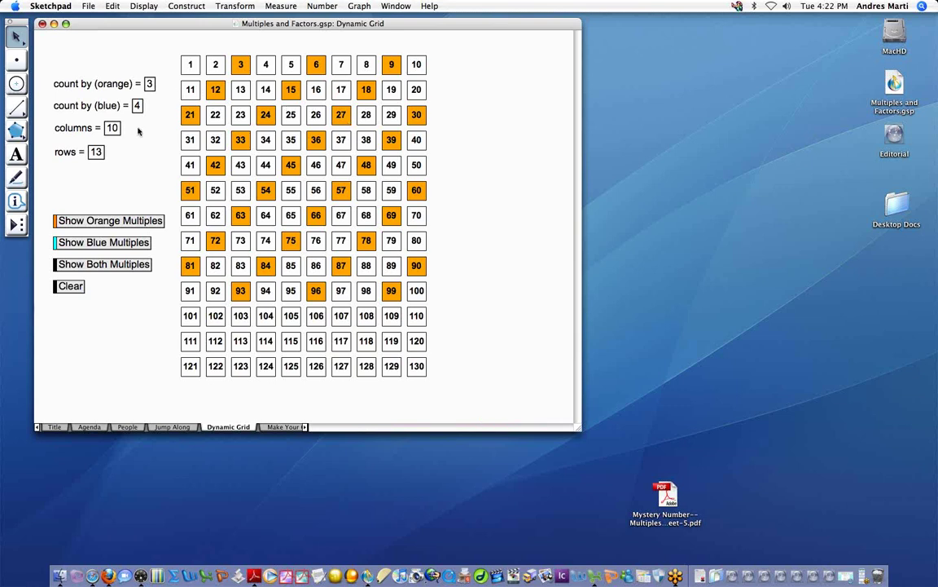
Step: Alternate the grid's number of columns between 10 and 11 several times, ending at 10
left_click(92, 130)
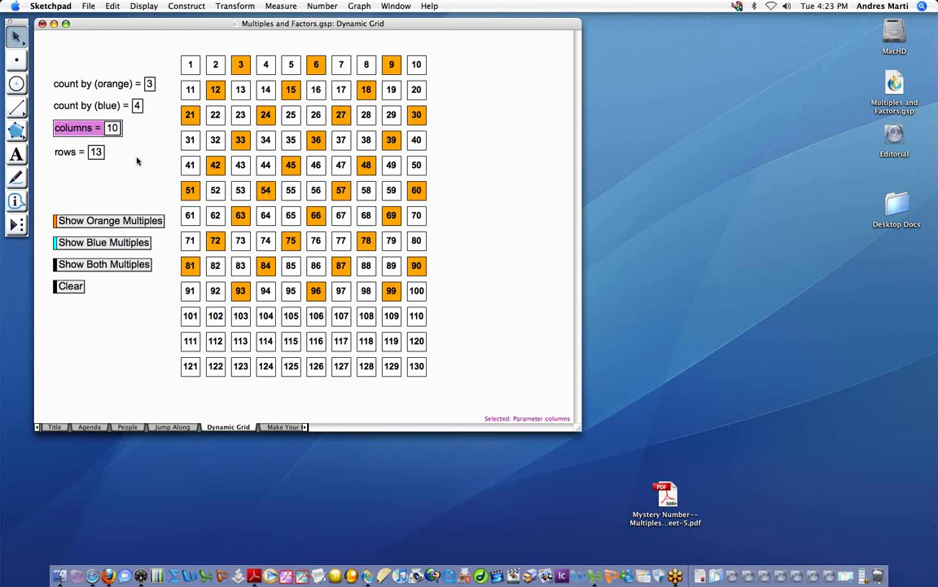
key("plus")
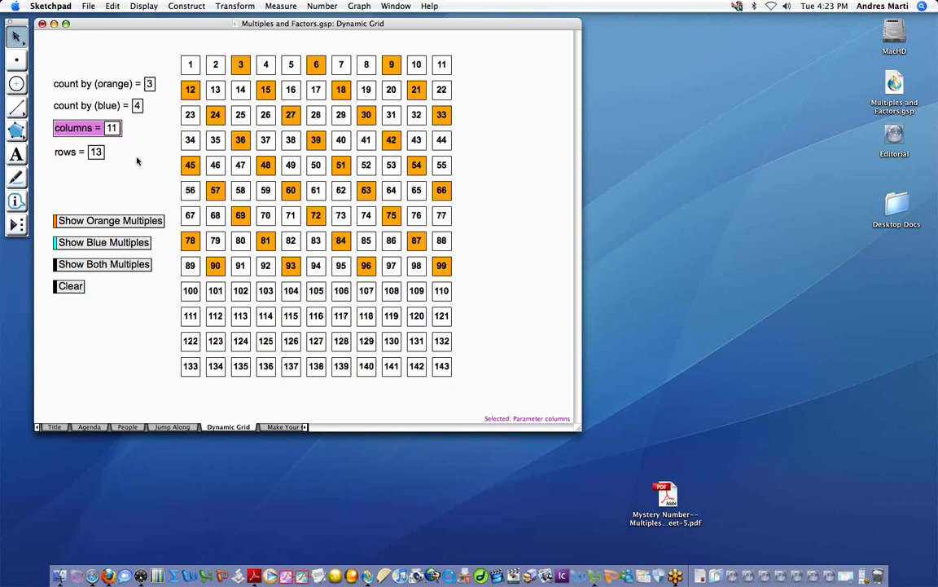
key("minus")
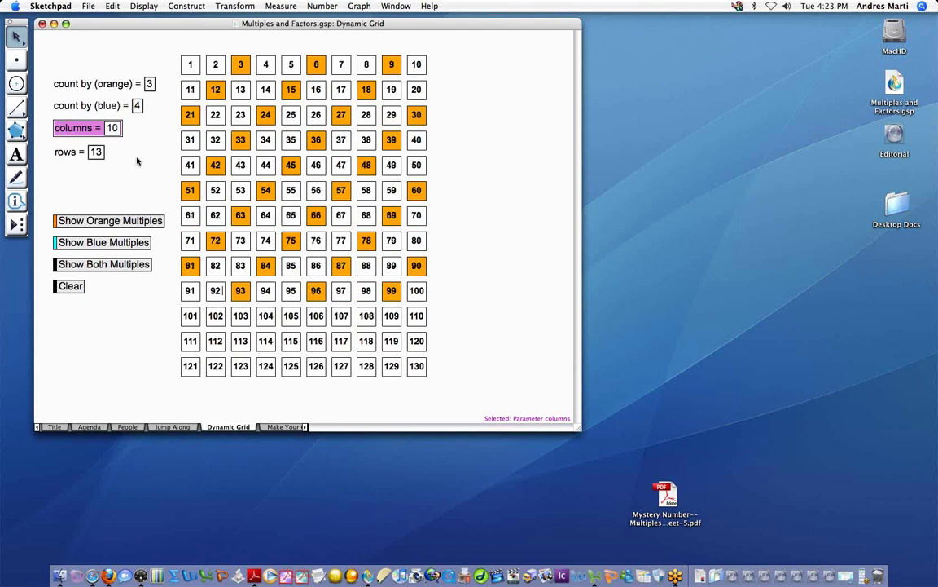
key("plus")
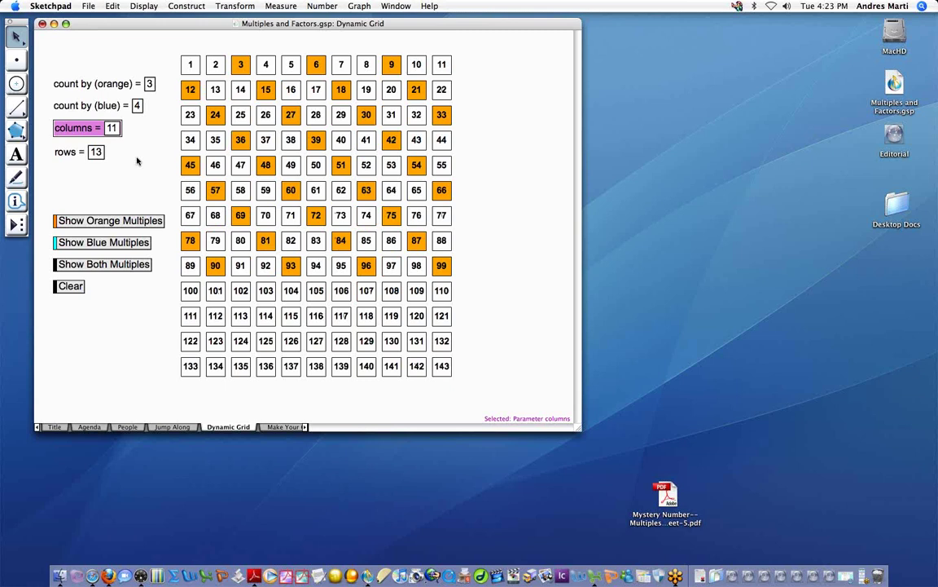
key("minus")
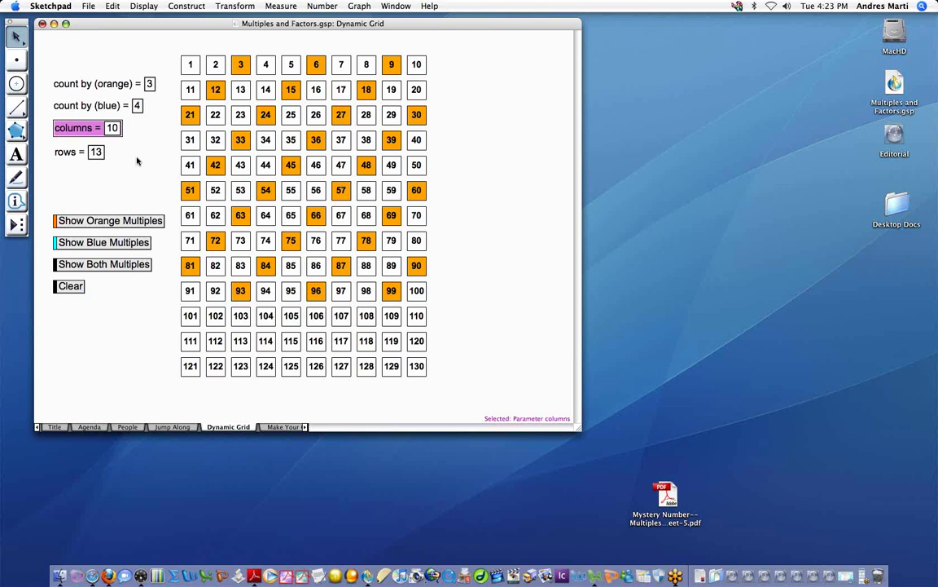
key("plus")
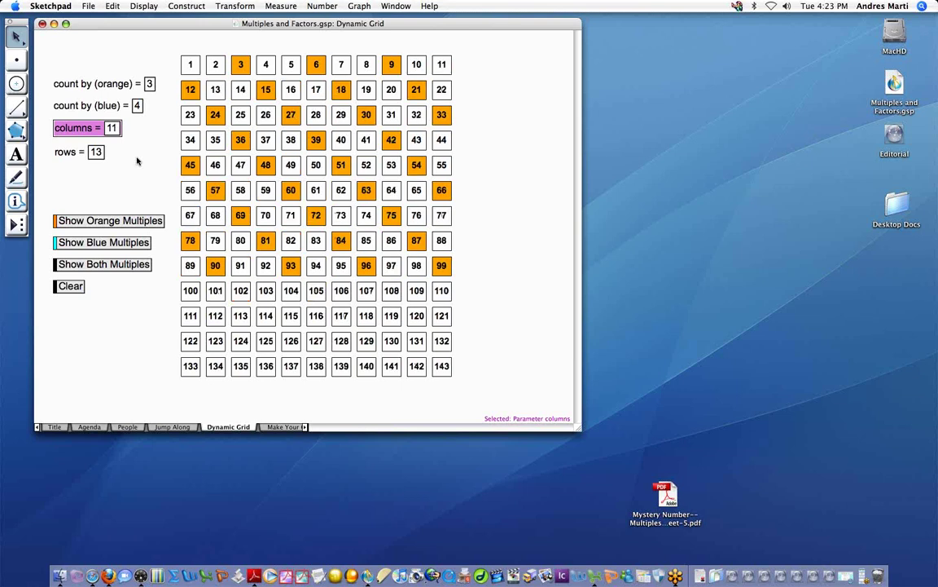
key("minus")
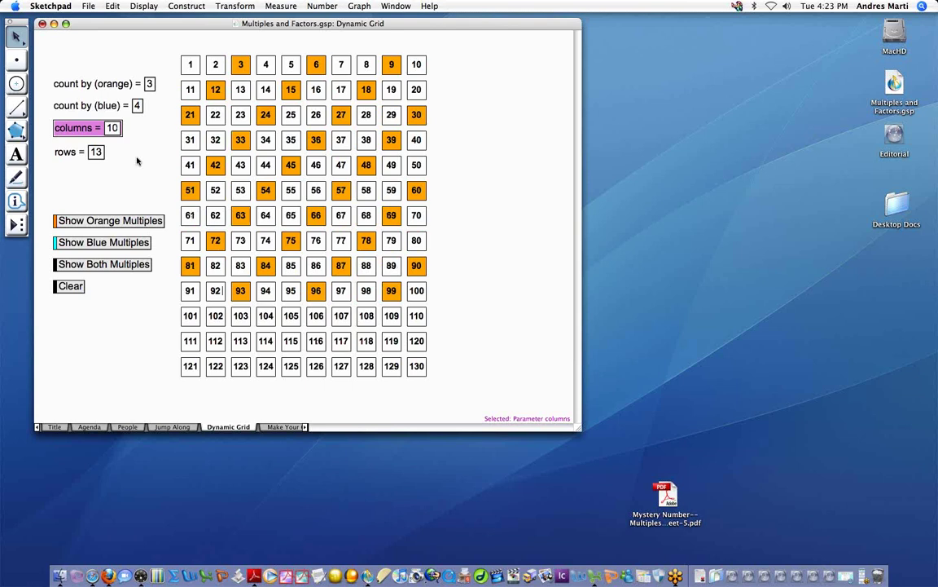
key("plus")
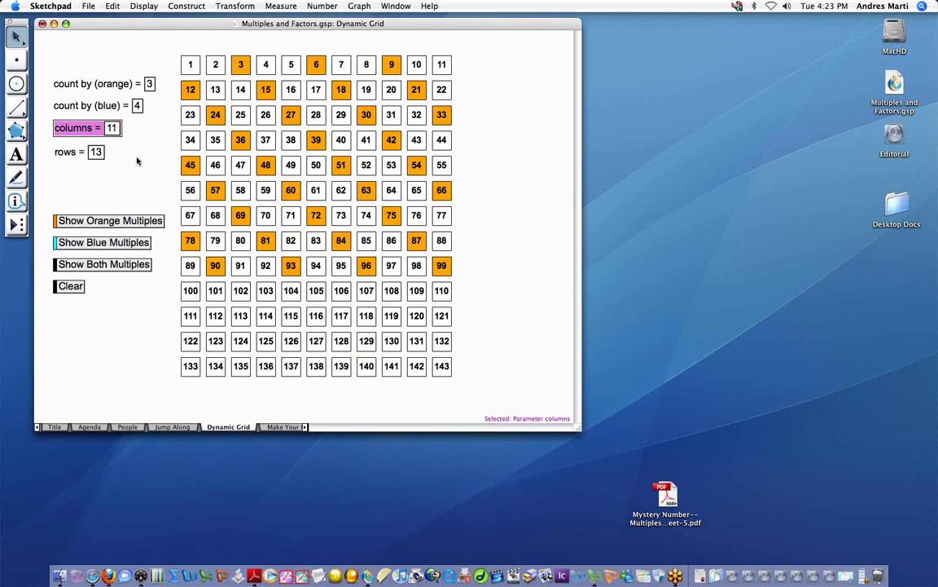
key("minus")
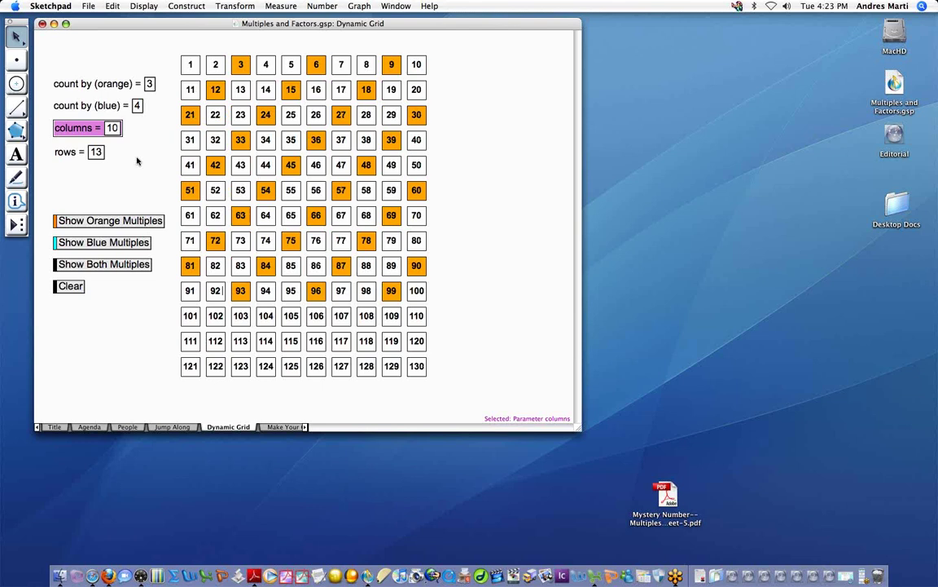
Step: Reduce the grid to 9 columns, restore 10, and reduce it to 9 again
key("minus")
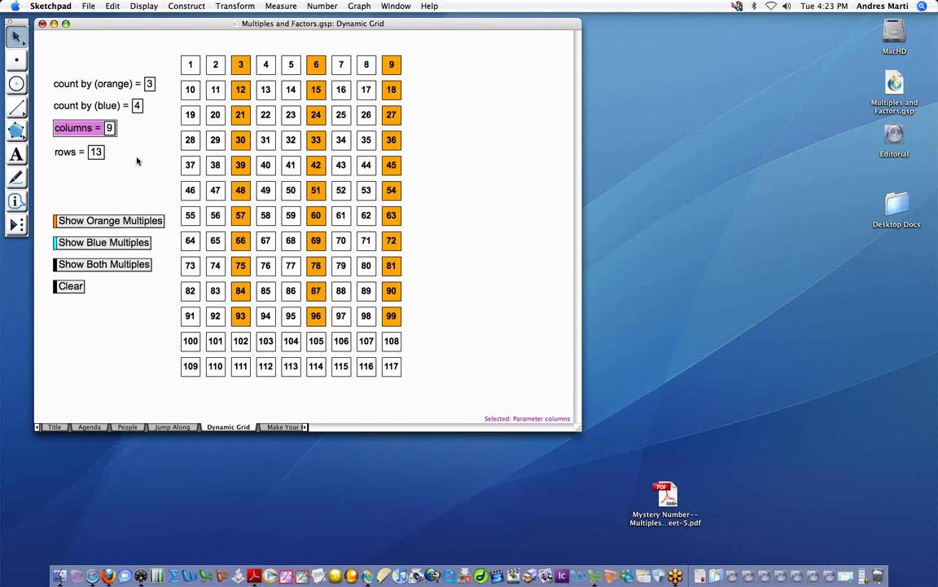
key("plus")
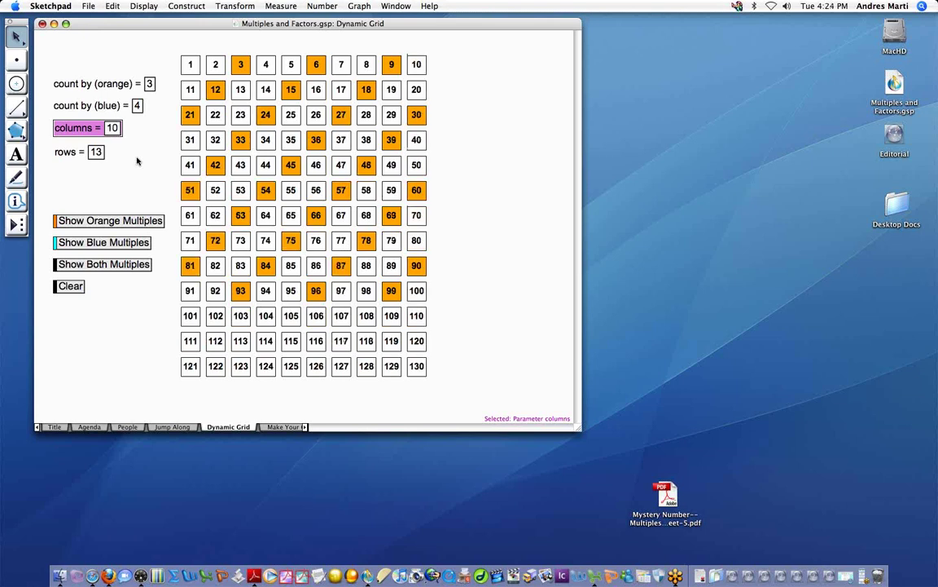
key("minus")
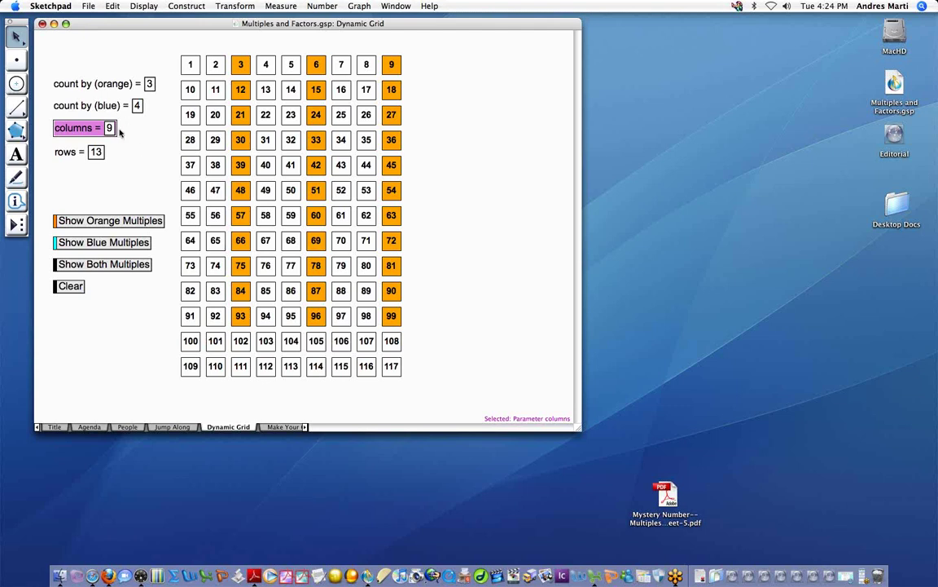
Step: Set the number of columns in the grid to 3
double_click(110, 128)
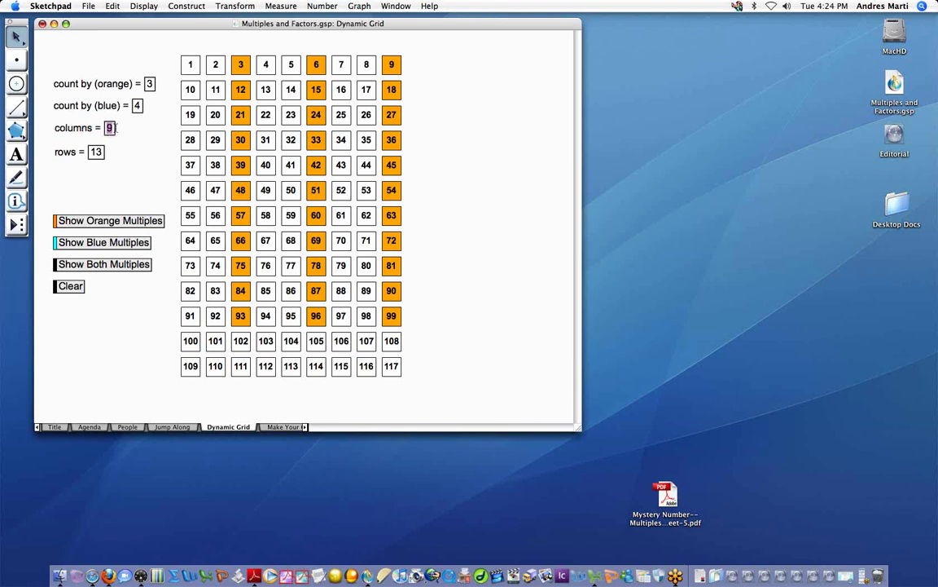
type("3")
key("Return")
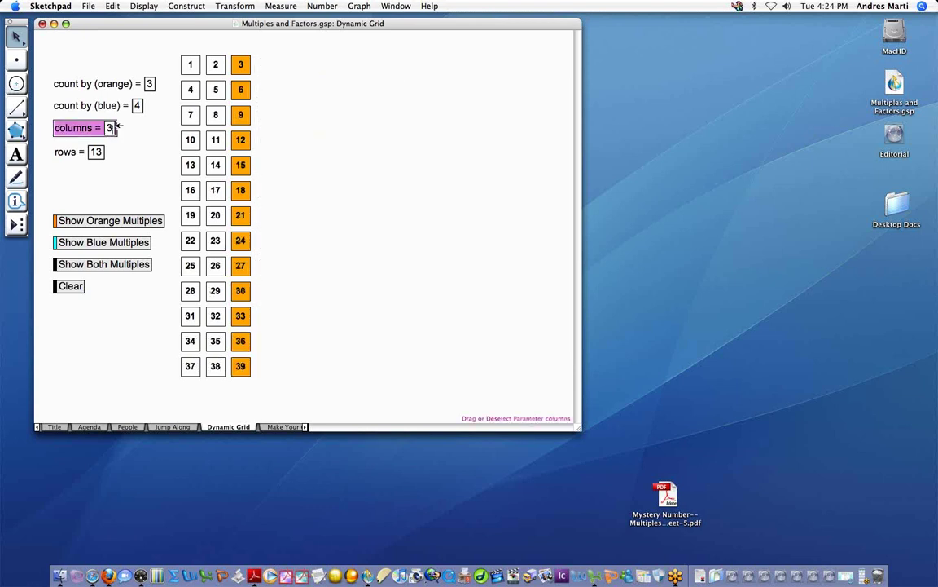
left_click(166, 138)
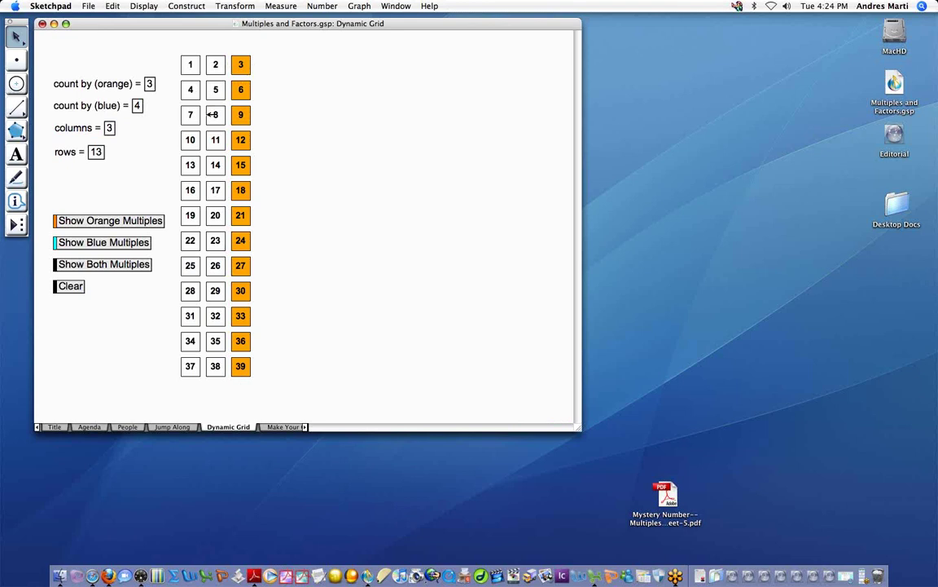
Step: Resize the number grid to 10 rows and 10 columns
double_click(97, 152)
type("10")
key("Return")
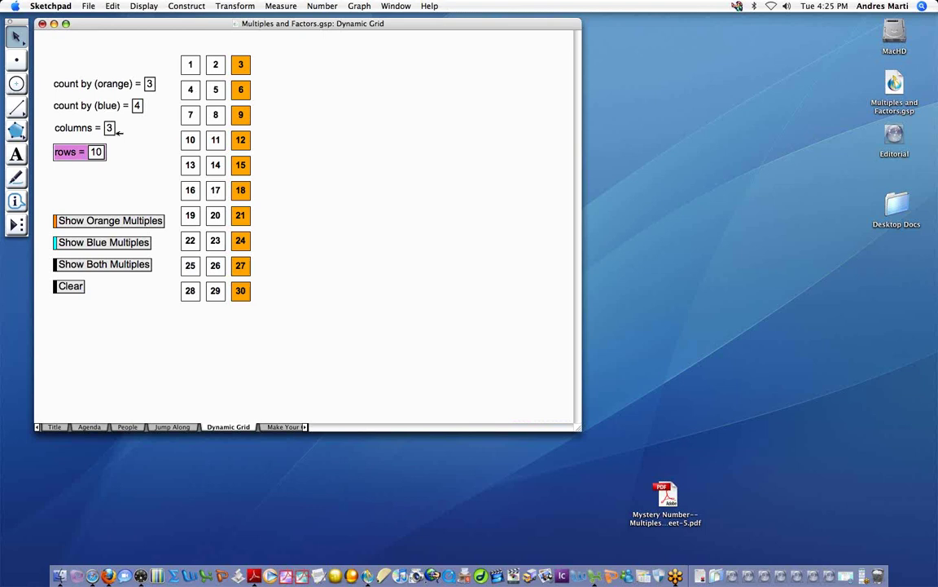
double_click(109, 128)
type("10")
key("Return")
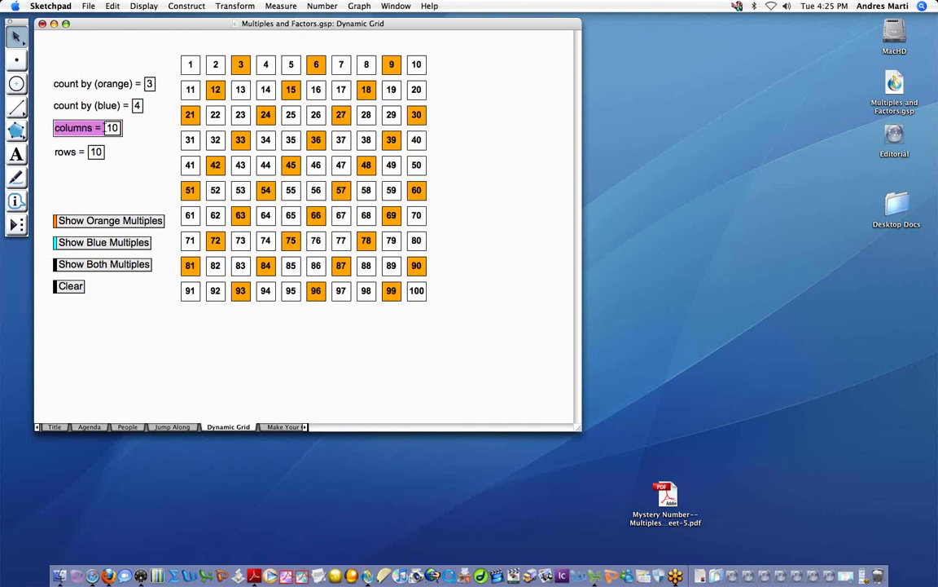
left_click(133, 115)
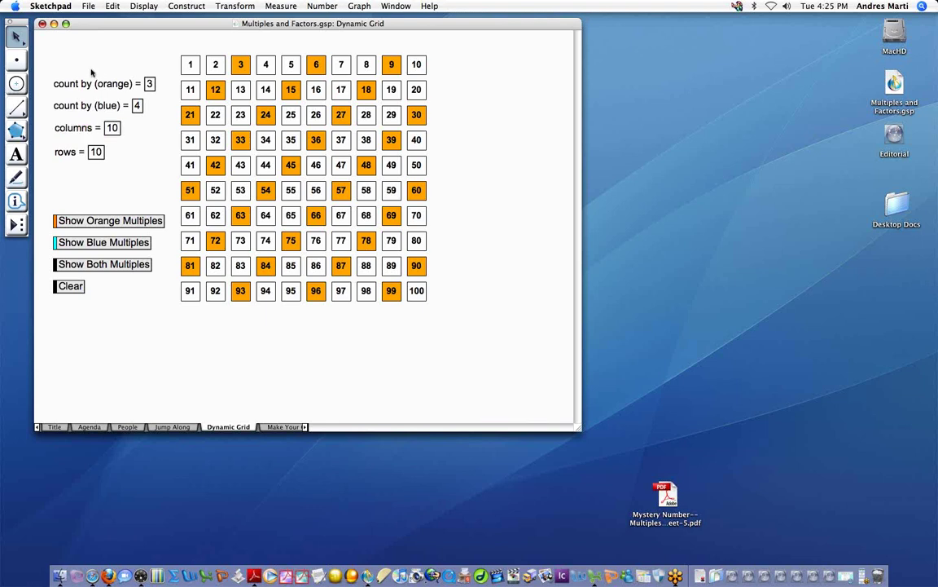
Step: Raise the orange count-by value to 4
left_click(98, 84)
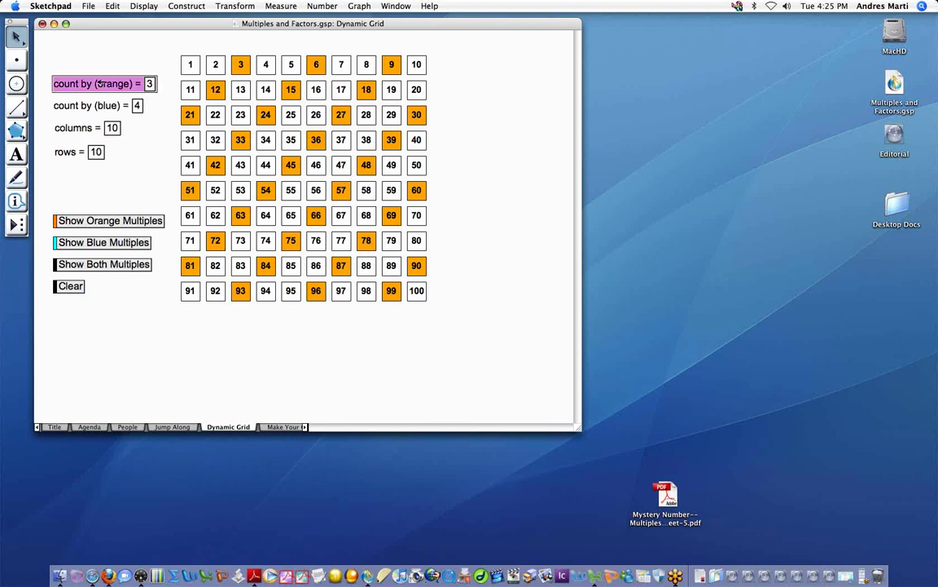
key("plus")
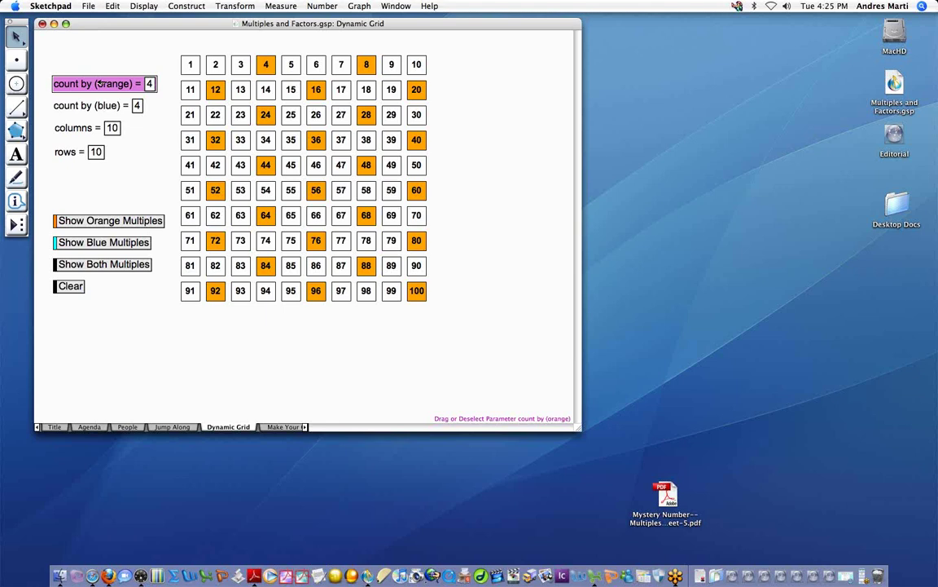
left_click(115, 137)
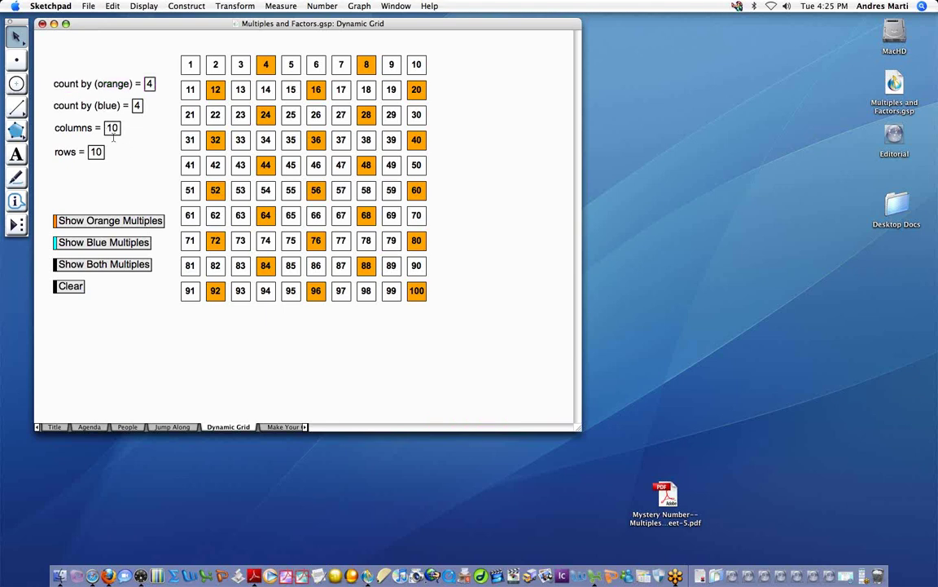
Step: Set the number of columns to 4 and undo that change
double_click(112, 128)
type("4")
key("Return")
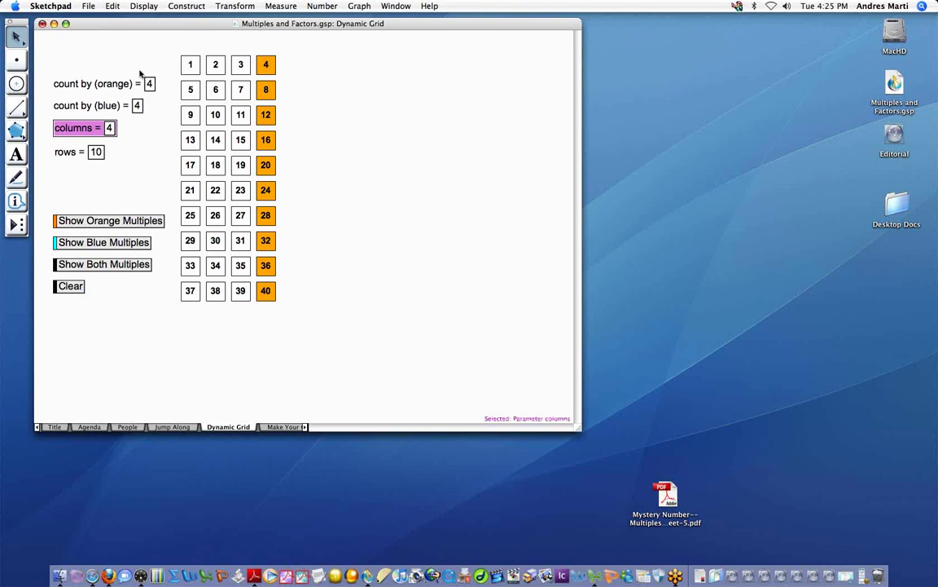
key("super+z")
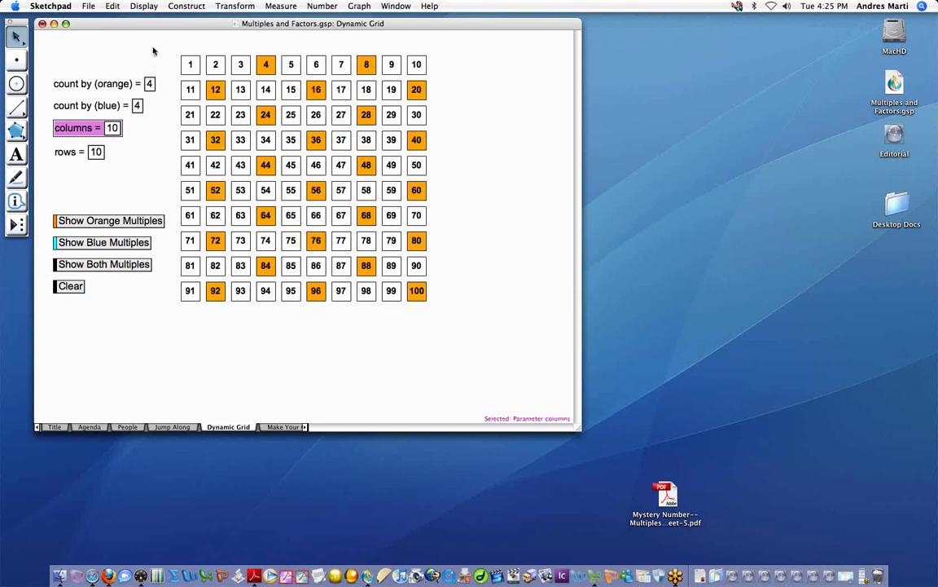
left_click(151, 49)
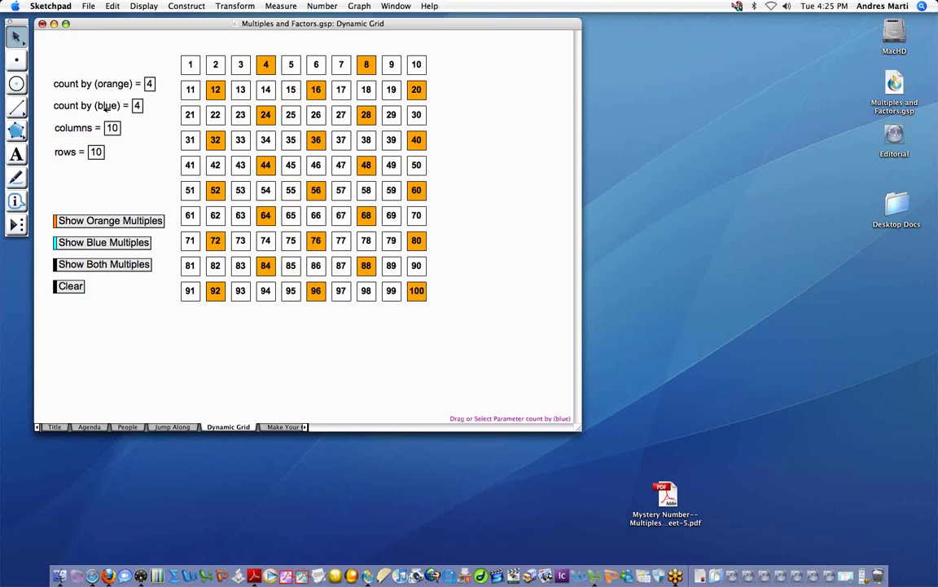
Step: Set the blue count-by value to 5 and show both the orange and blue multiples on a cleared grid
left_click(137, 105)
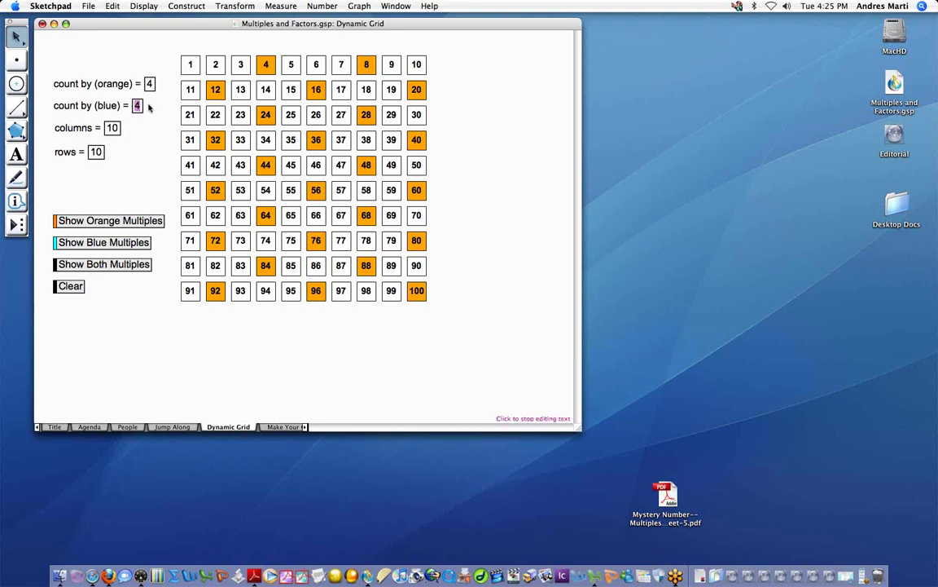
type("5")
left_click(153, 141)
left_click(74, 286)
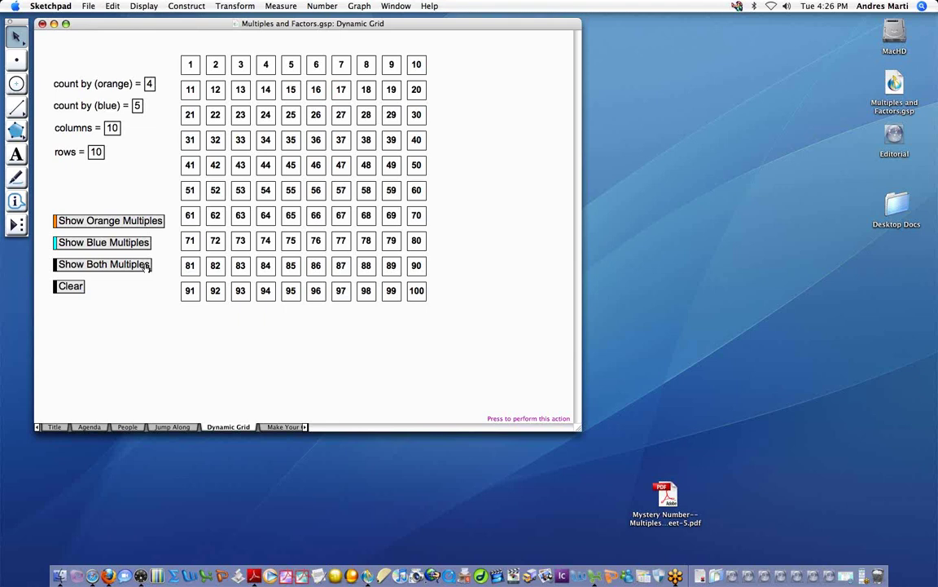
left_click(147, 266)
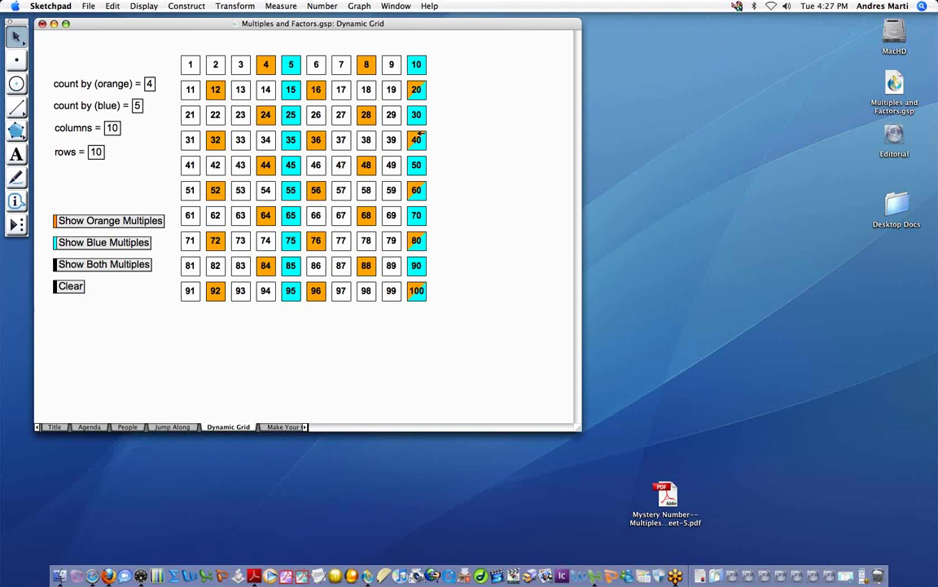
Step: Widen the grid to 20 columns and examine its highlighted multiples across the full width
double_click(111, 128)
type("2")
key("Return")
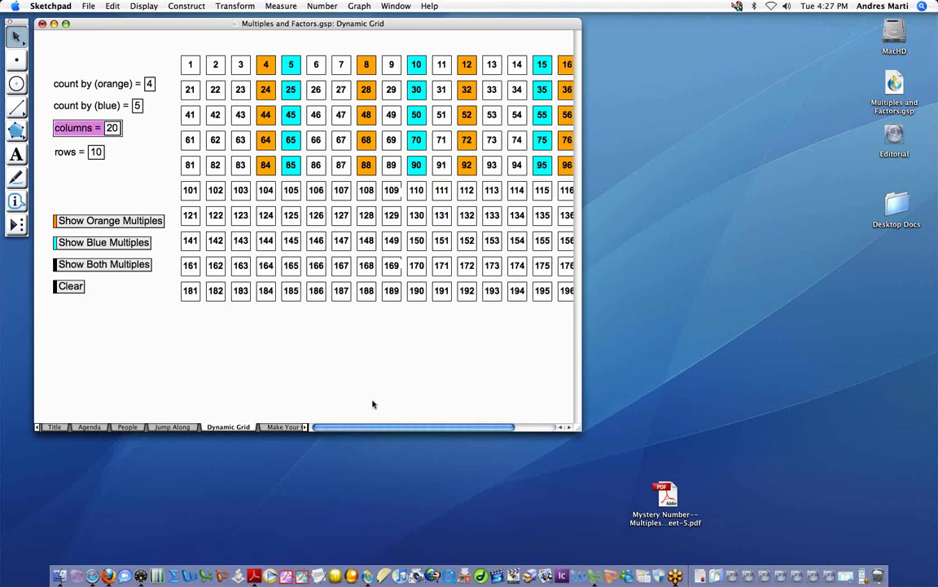
left_click_drag(374, 430, 442, 429)
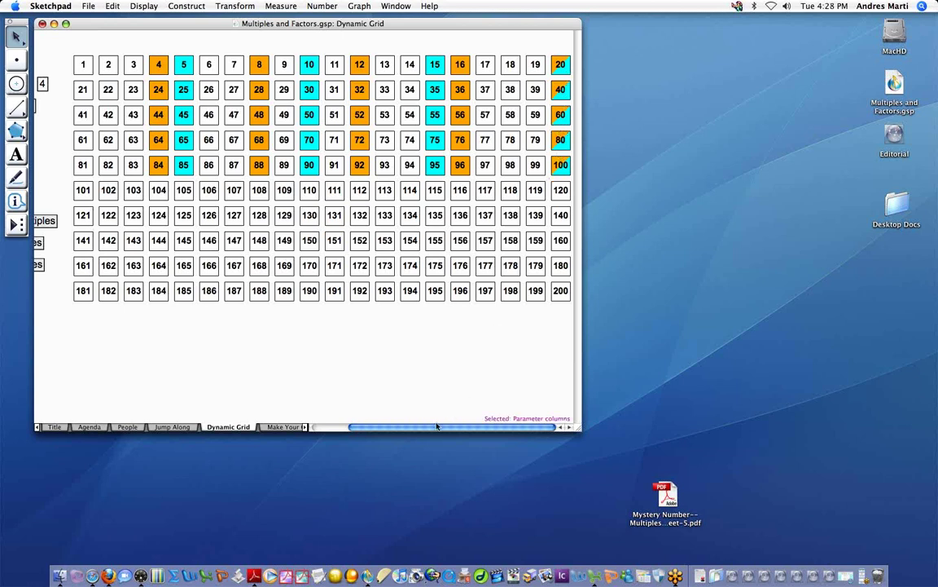
left_click_drag(433, 427, 386, 427)
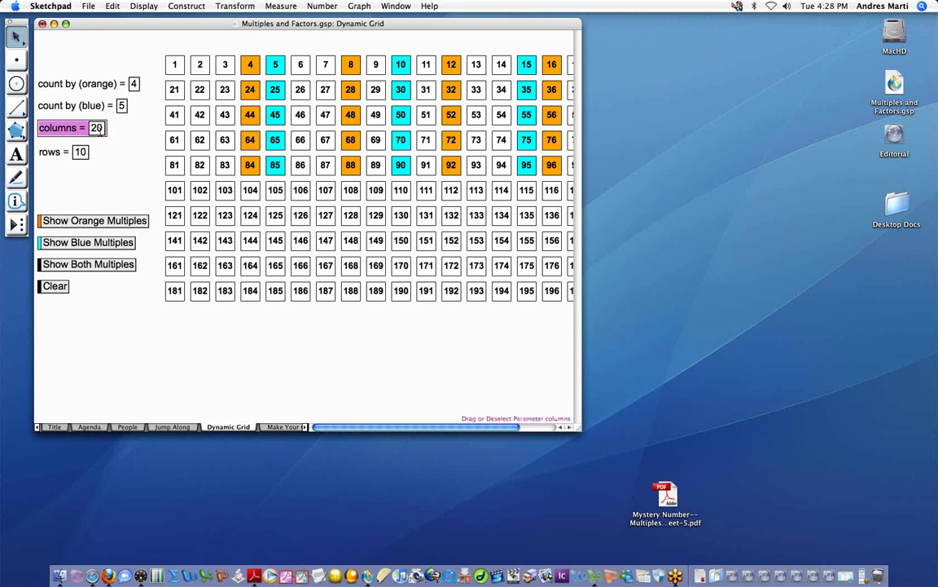
Step: Set the number of columns back to 10
left_click(96, 128)
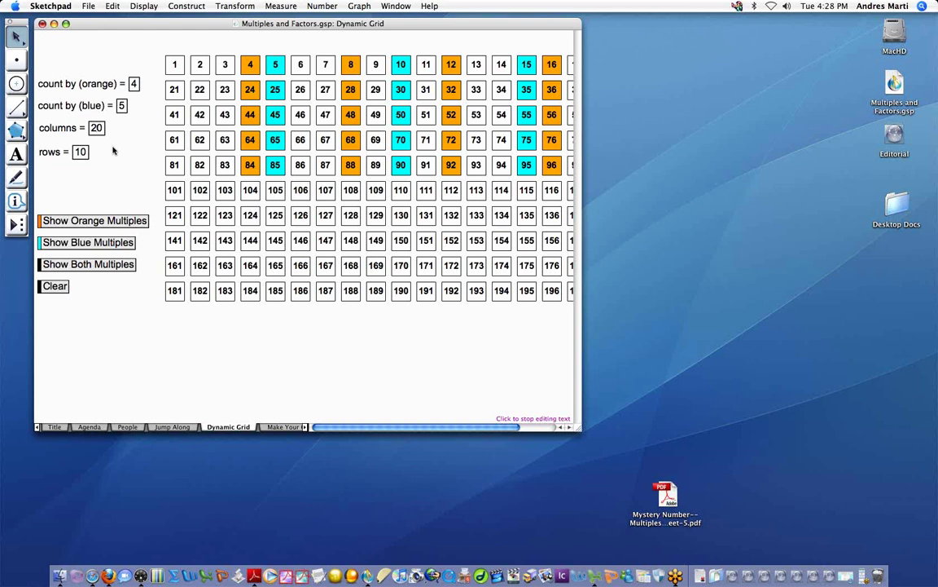
key("BackSpace")
type("1")
key("Return")
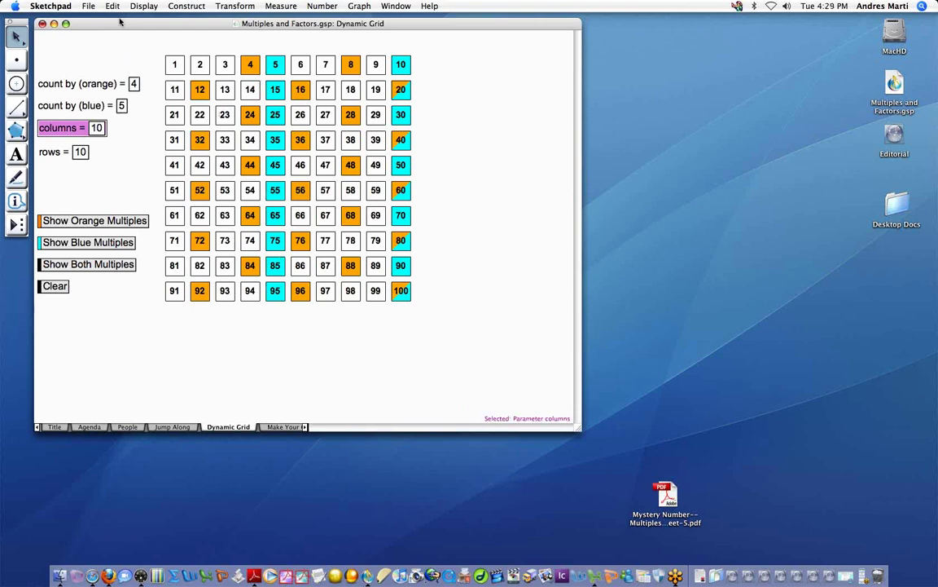
Step: Move the grid together with its parameters and action buttons slightly to the right on the page
left_click_drag(44, 47, 358, 319)
left_click_drag(291, 288, 334, 290)
left_click(301, 341)
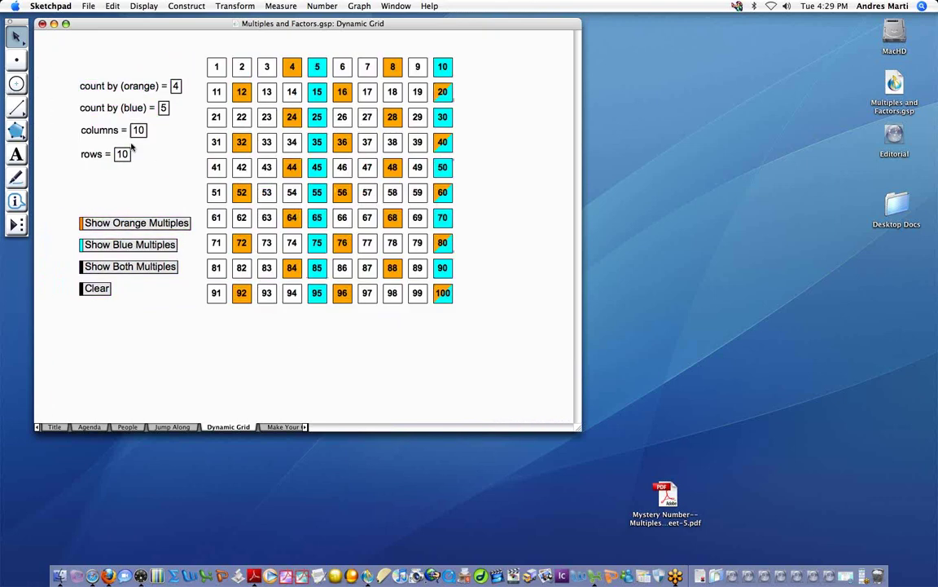
Step: Set the orange count-by value to 1 and the blue count-by value to 7
double_click(176, 85)
type("1")
left_click(172, 124)
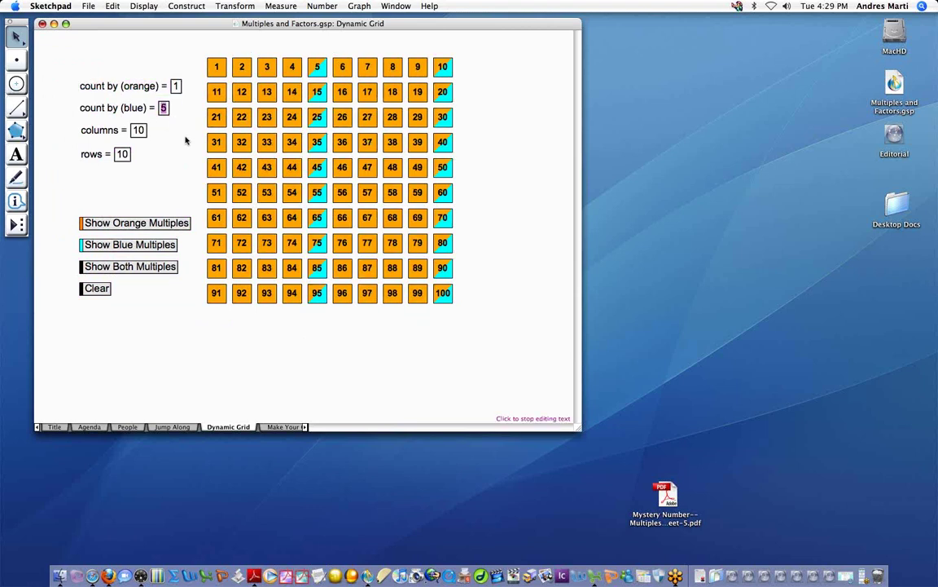
type("7")
left_click(175, 140)
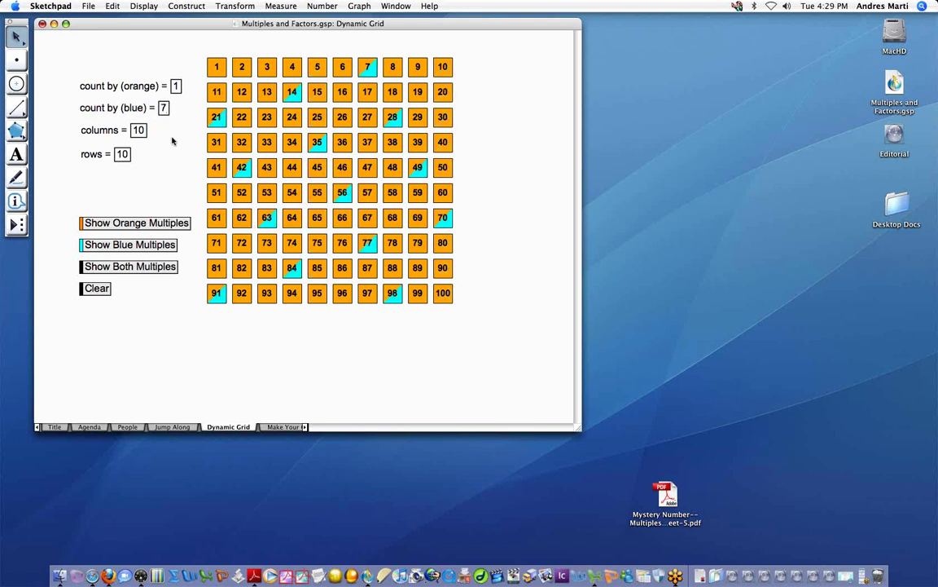
Step: Set the number of columns in the grid to 7 and deselect the parameter
left_click(139, 130)
type("7")
key("Return")
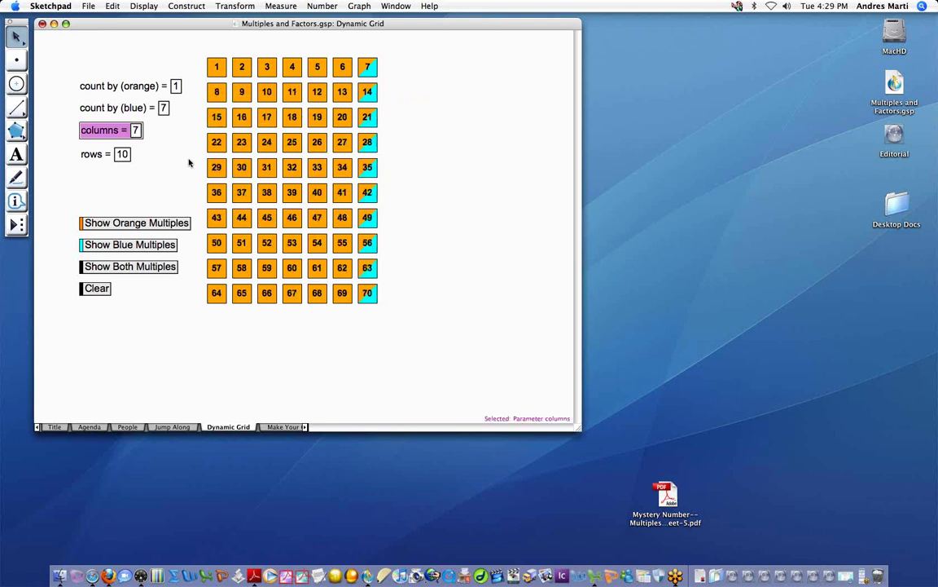
left_click(160, 120)
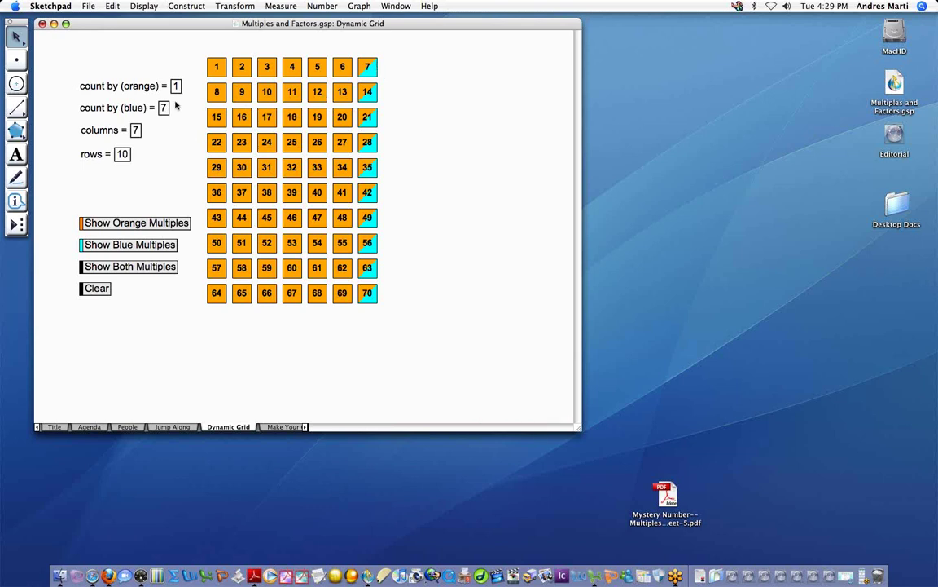
Step: Increase the orange count-by value one unit at a time up to 10, comparing its multiples with the blue ones
left_click(135, 87)
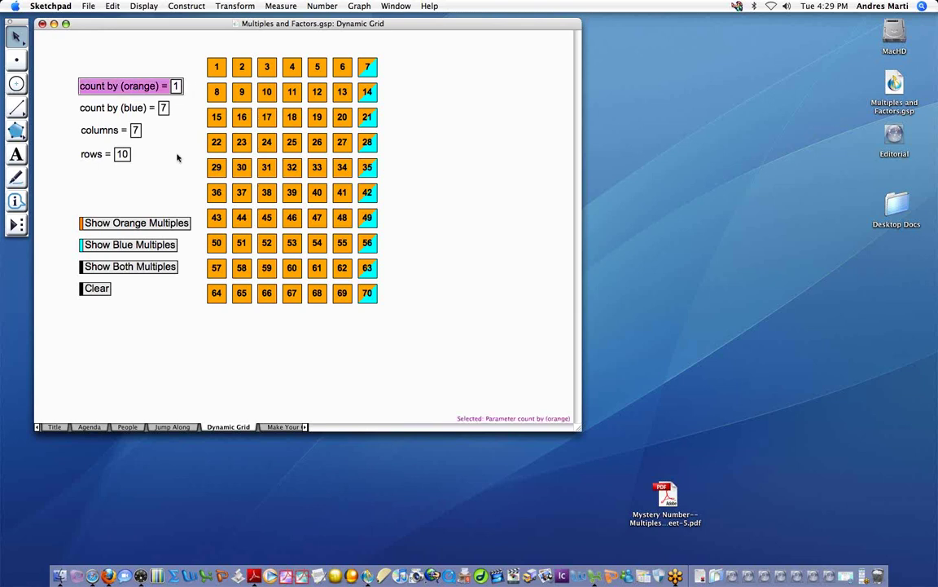
key("plus")
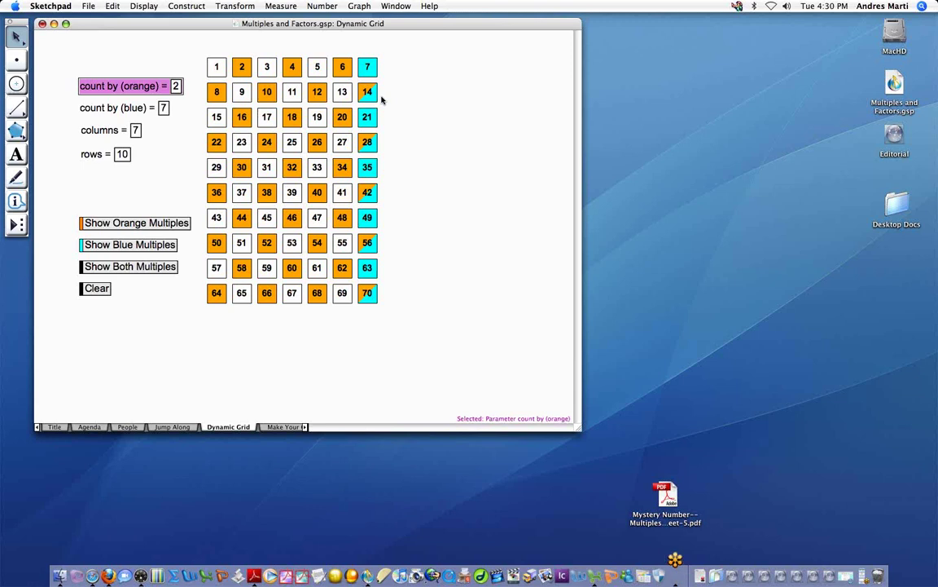
key("plus")
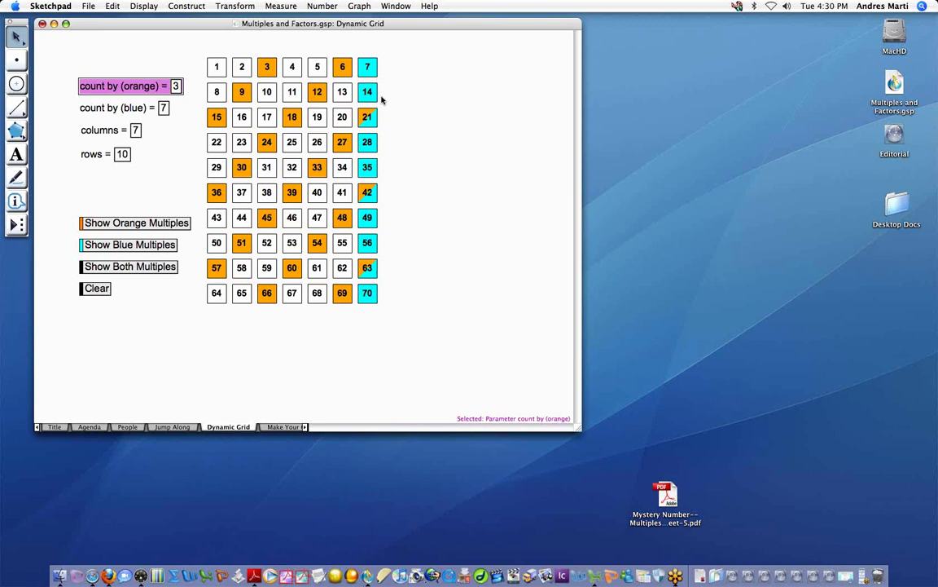
key("plus")
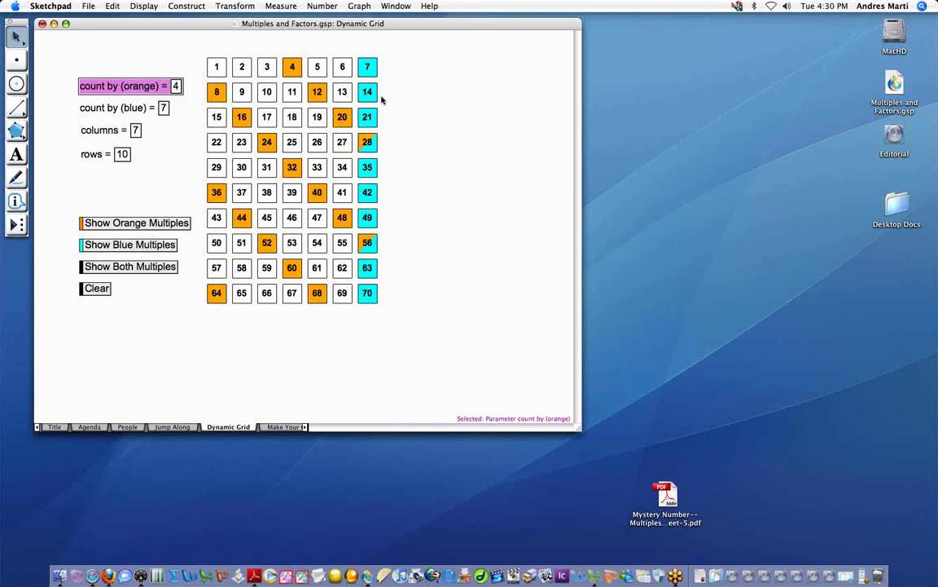
key("plus")
key("plus")
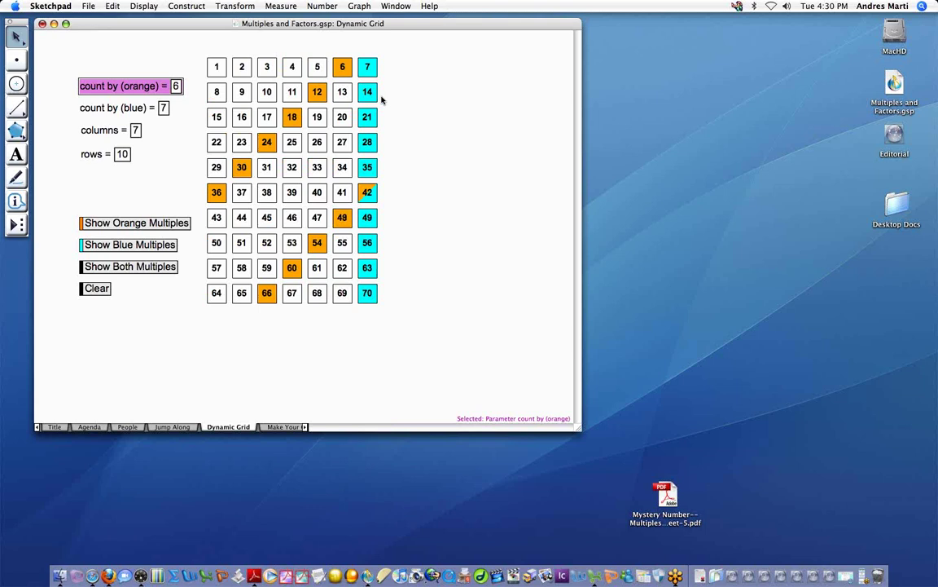
key("plus")
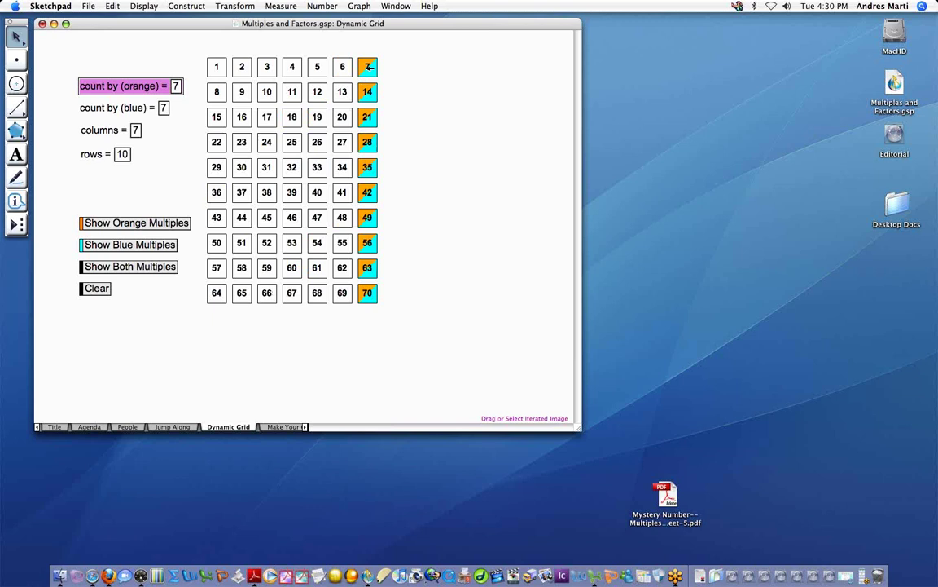
key("plus")
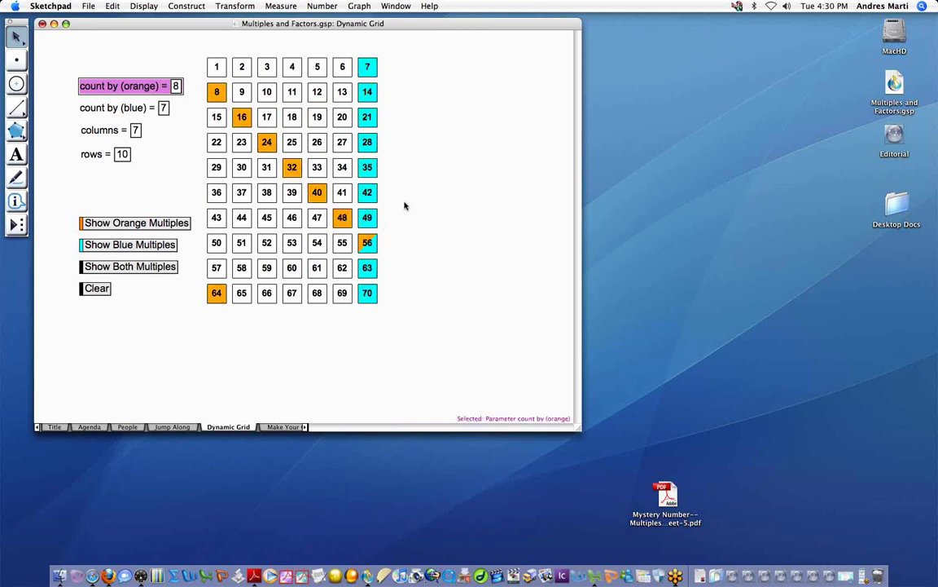
key("plus")
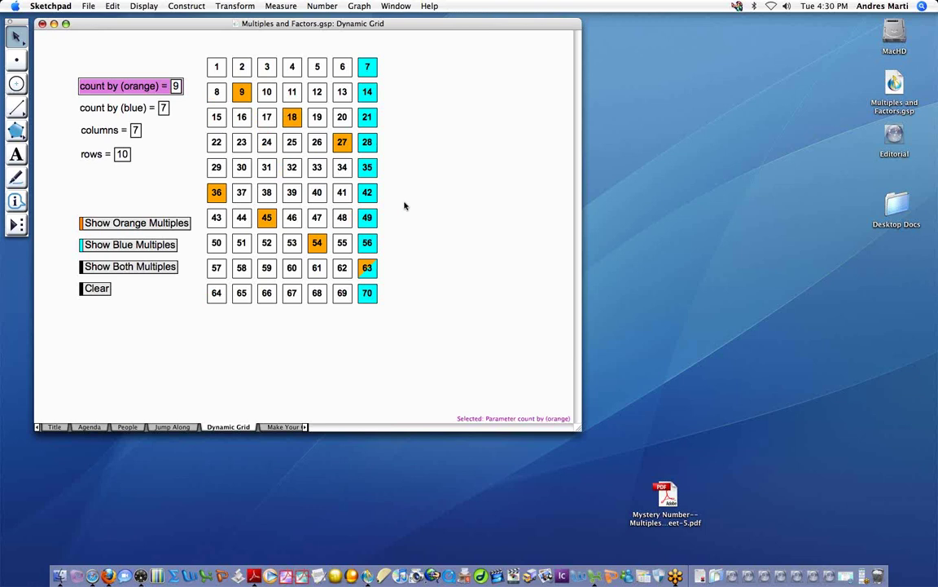
key("plus")
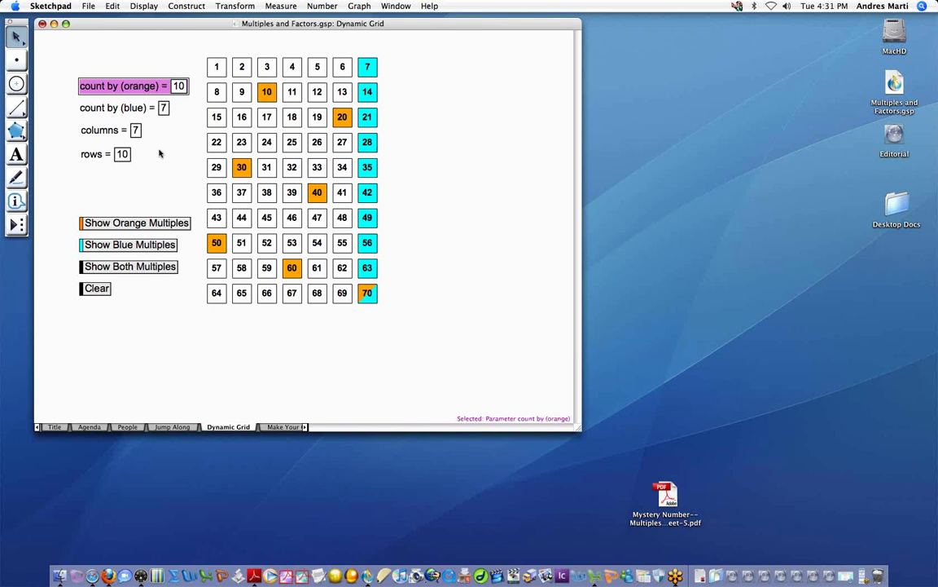
Step: Go to the Make Your Own page of the sketch document
left_click(305, 427)
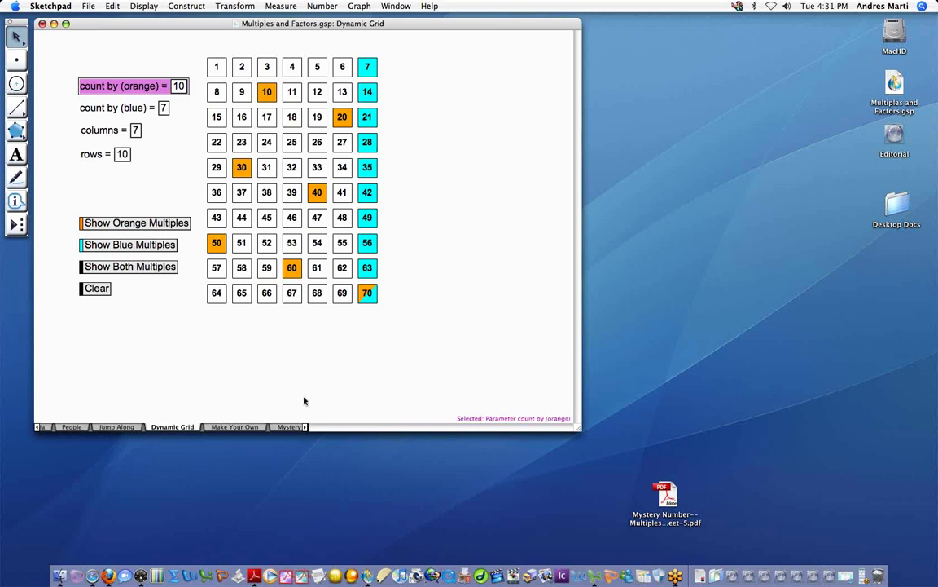
left_click(234, 427)
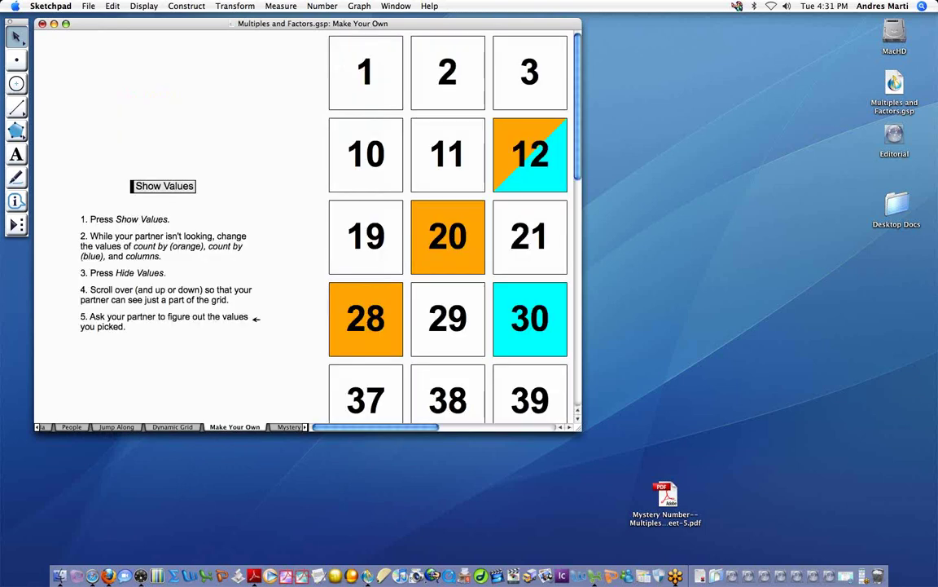
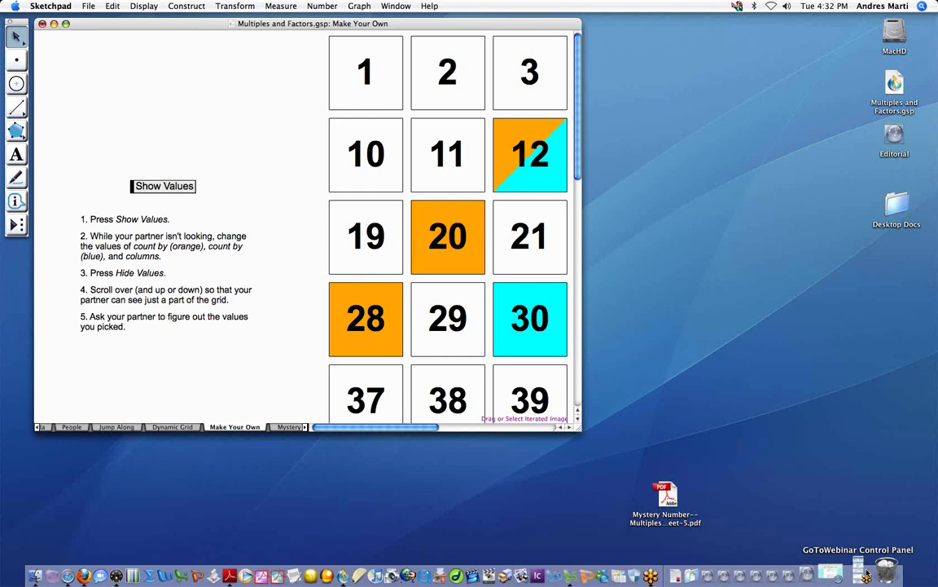
Step: Switch to the GoToWebinar Control Panel and choose the third poll question
left_click(864, 573)
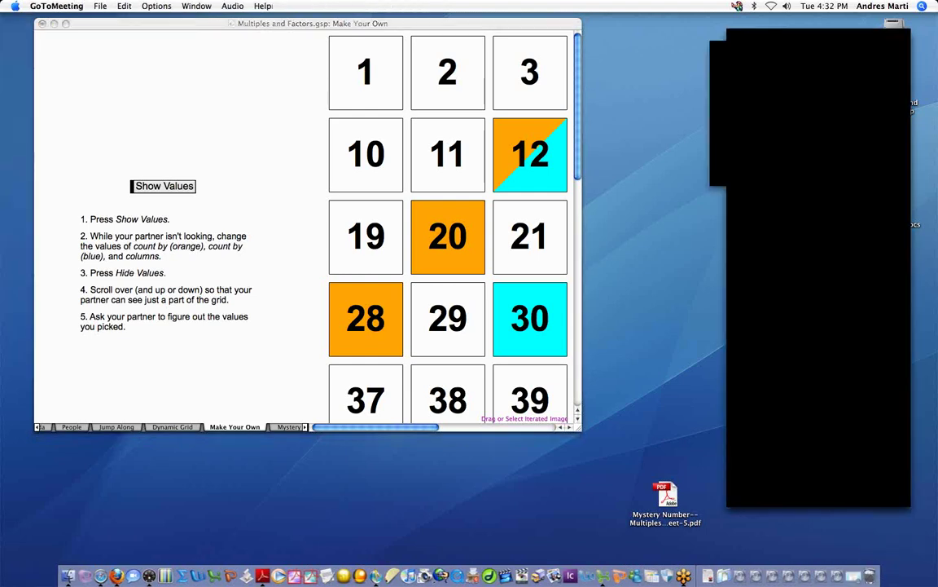
left_click(814, 349)
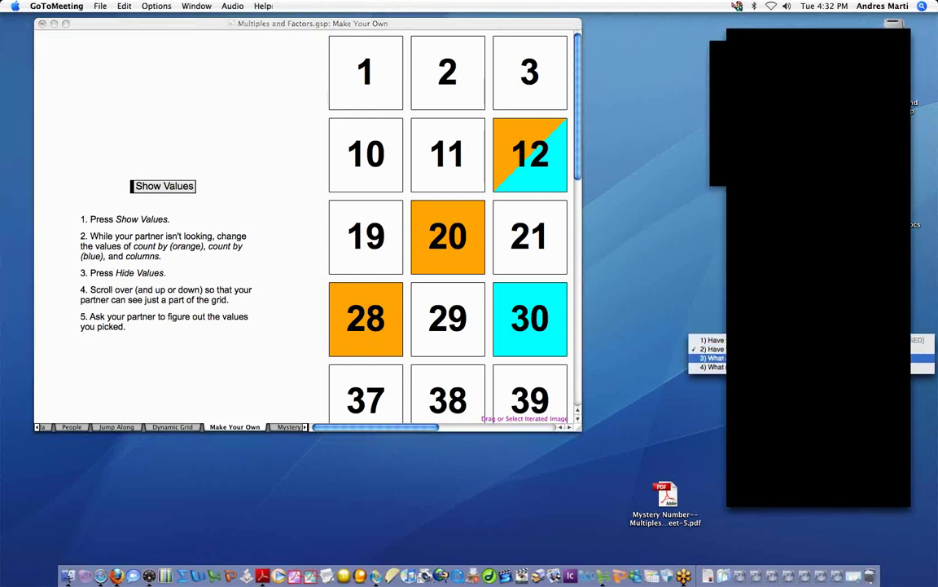
left_click(814, 358)
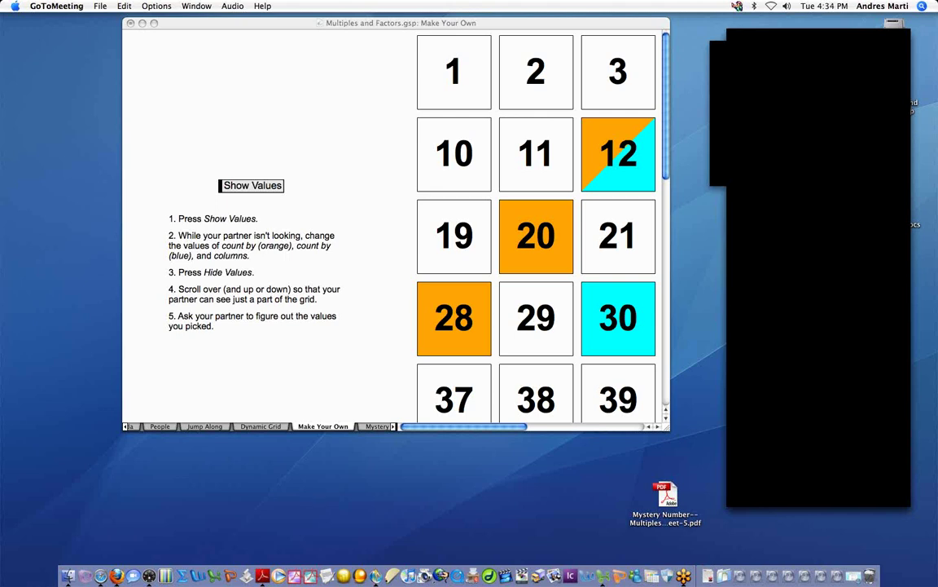
Step: Return to Sketchpad, show the hidden parameter values and move the document window back beside the toolbox
left_click(346, 182)
left_click(253, 185)
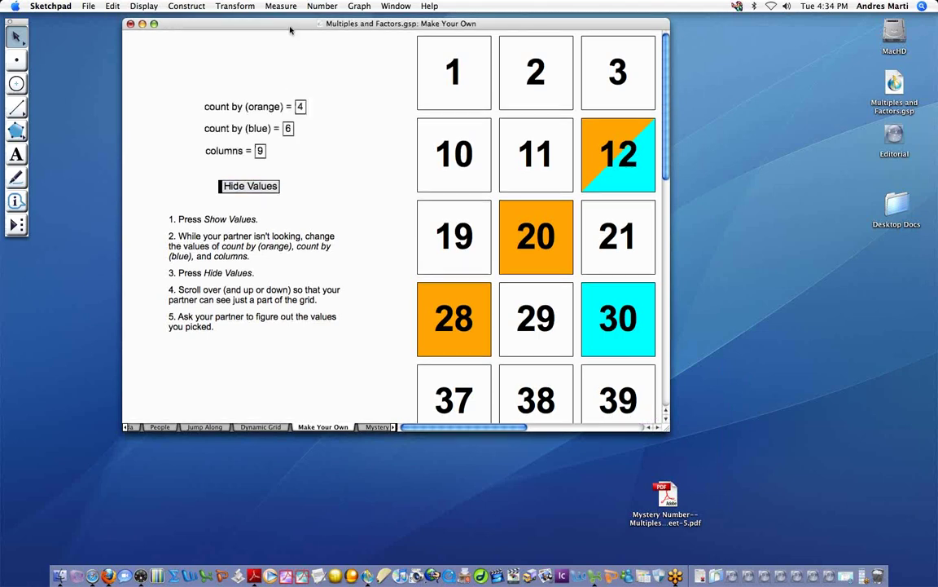
left_click_drag(290, 29, 206, 33)
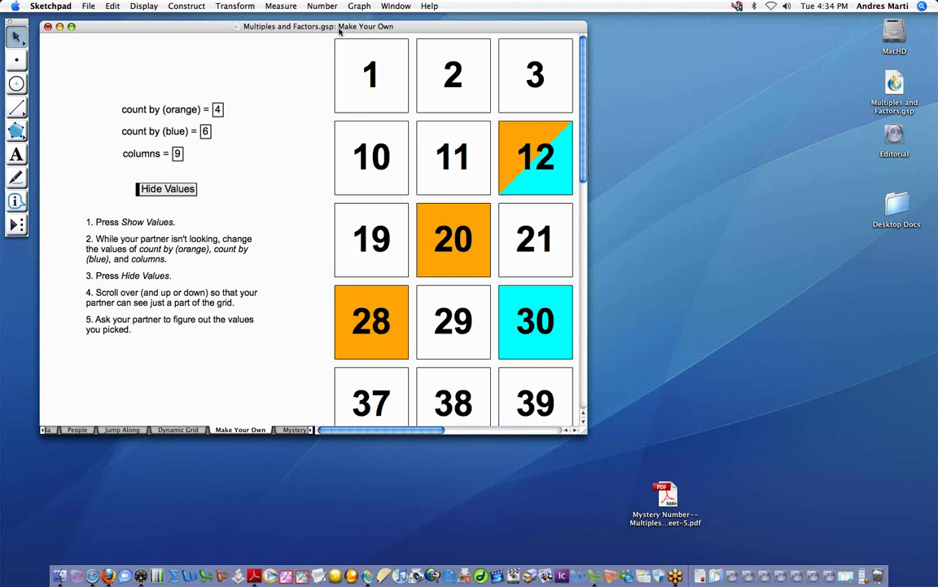
left_click_drag(339, 32, 331, 29)
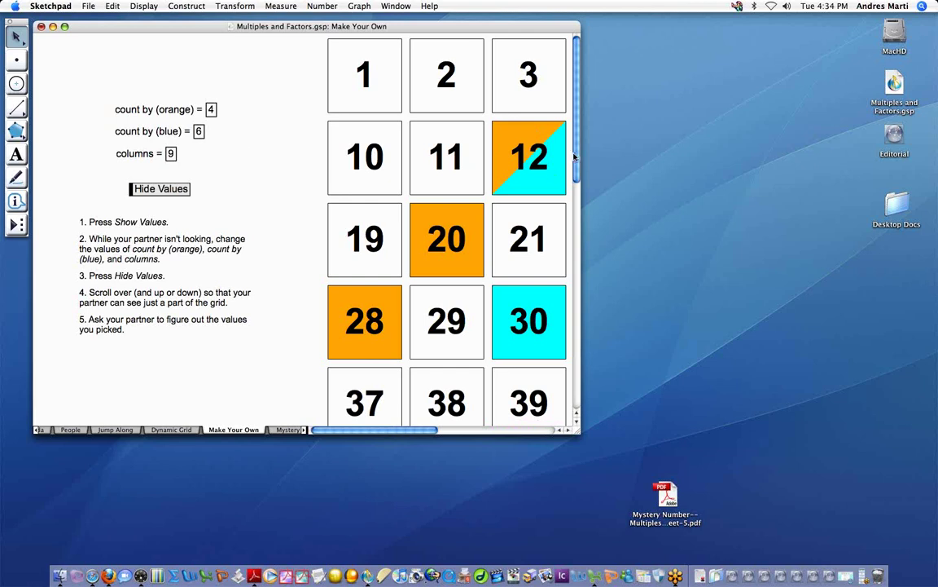
Step: Resize the document window to be slightly taller, fitting about five rows of the large grid
left_click_drag(577, 153, 576, 185)
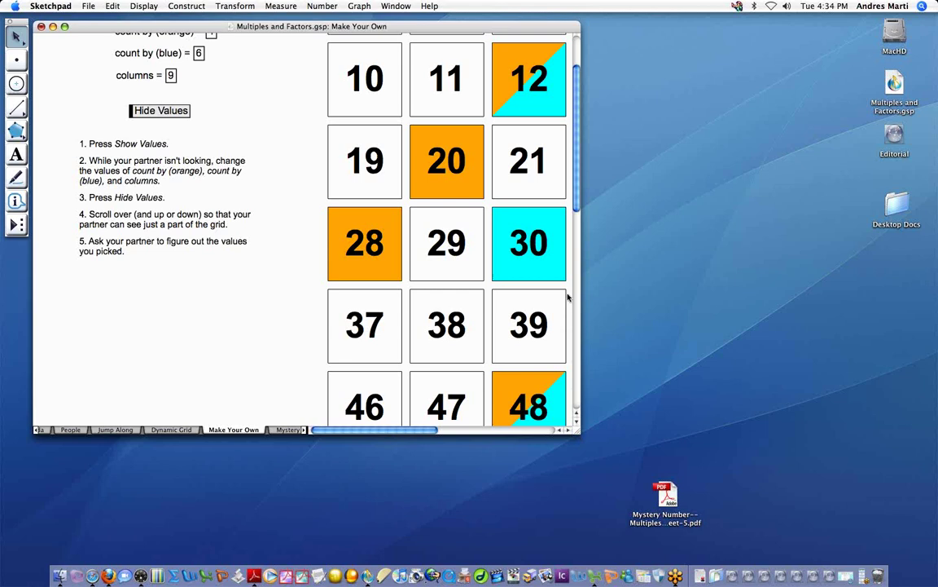
left_click_drag(576, 430, 576, 297)
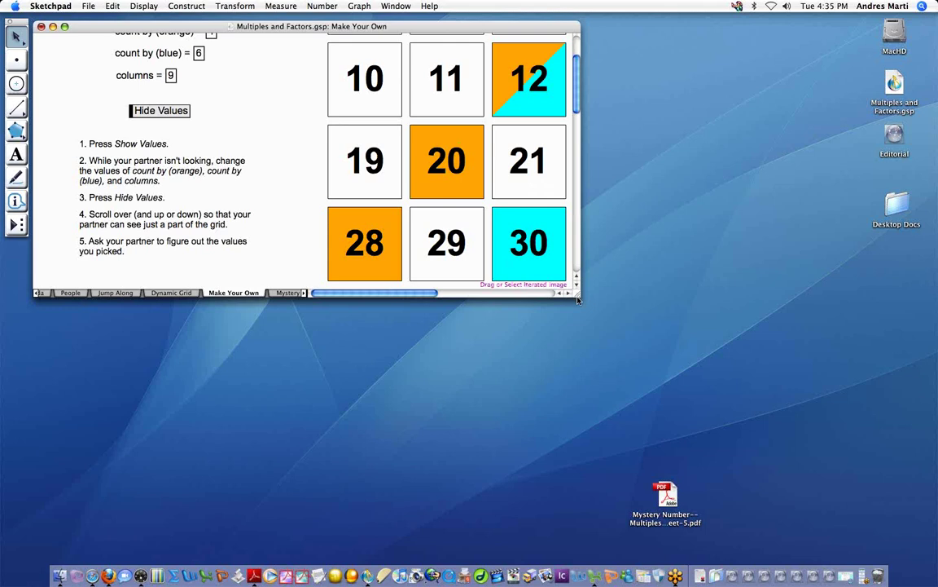
left_click_drag(600, 446, 580, 455)
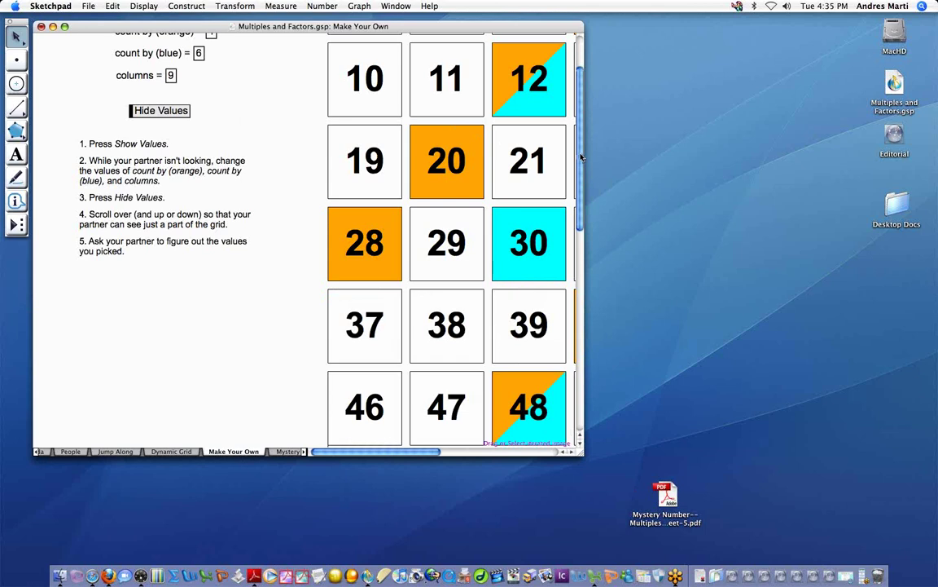
scroll(242, 114, "up", 3)
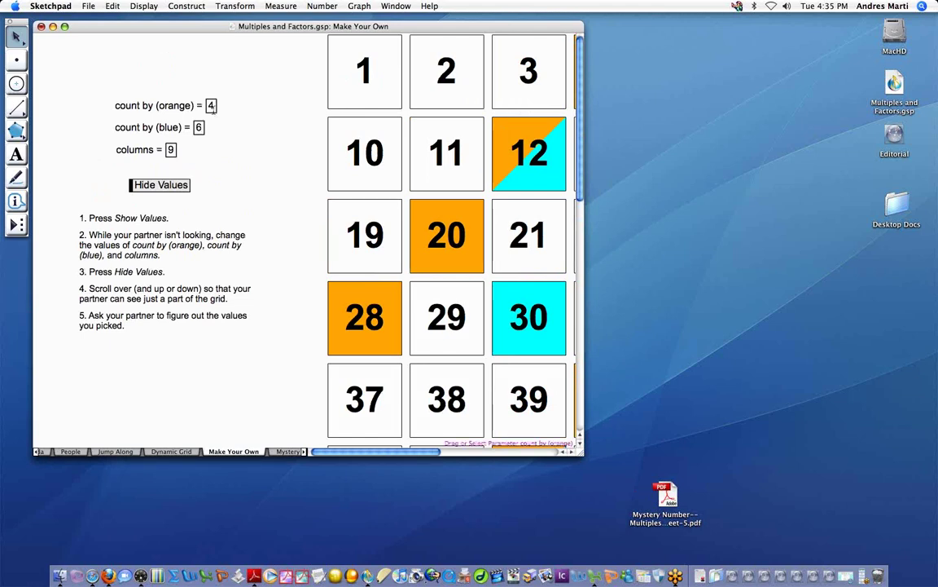
Step: Set the orange count-by value to 8 and the number of columns to 5
double_click(211, 105)
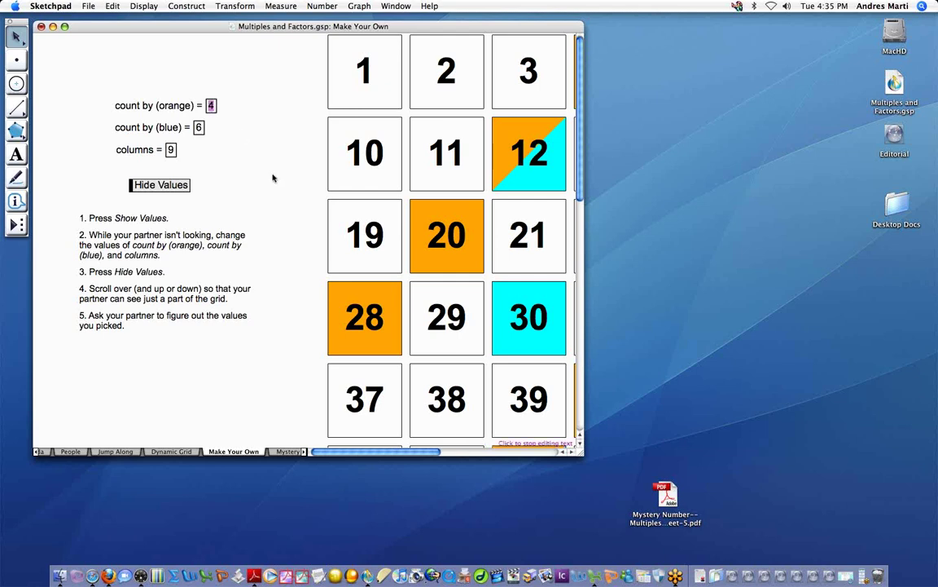
type("8")
key("Return")
left_click(227, 154)
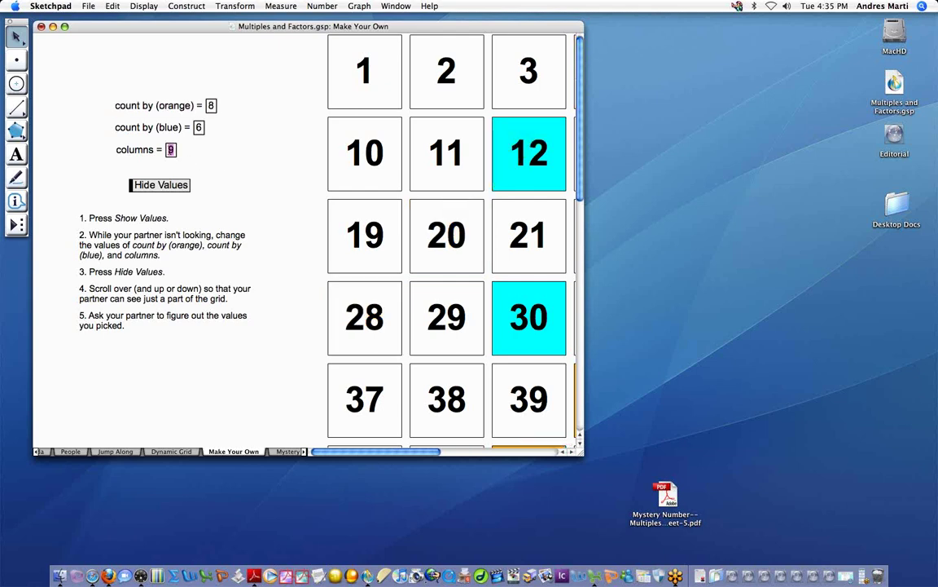
type("5")
key("Return")
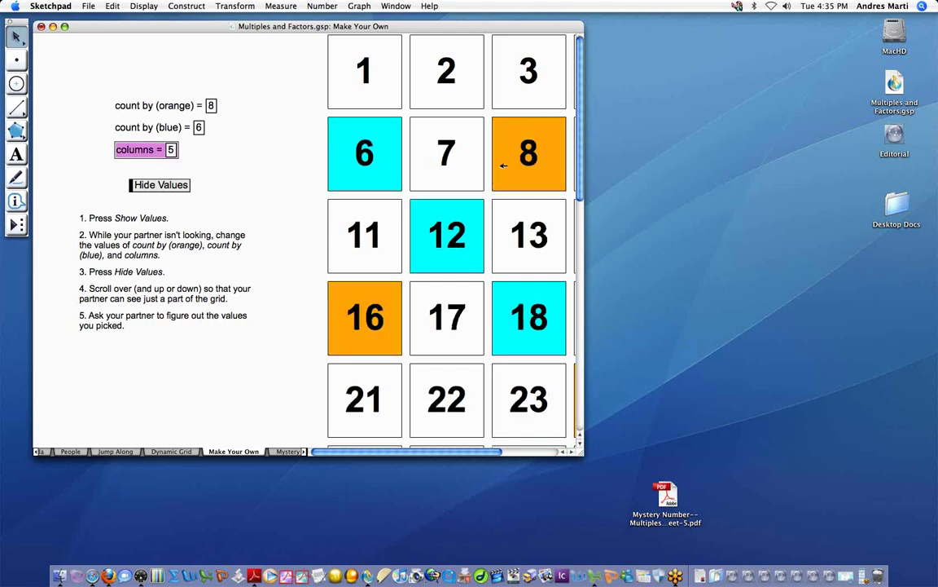
Step: Hide the parameter values and view only the part of the grid around 21 to 45 as a puzzle
left_click(175, 187)
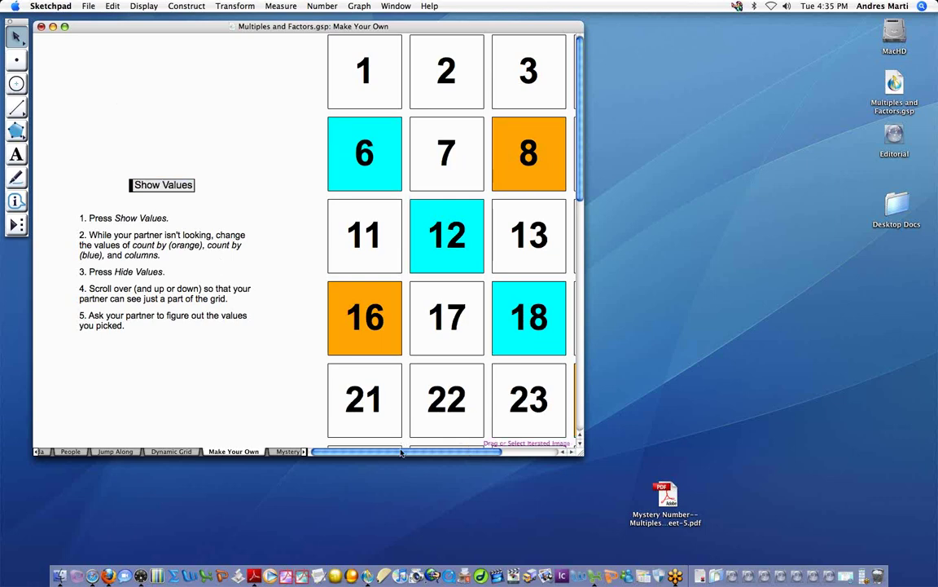
left_click_drag(581, 196, 579, 336)
left_click_drag(498, 451, 549, 453)
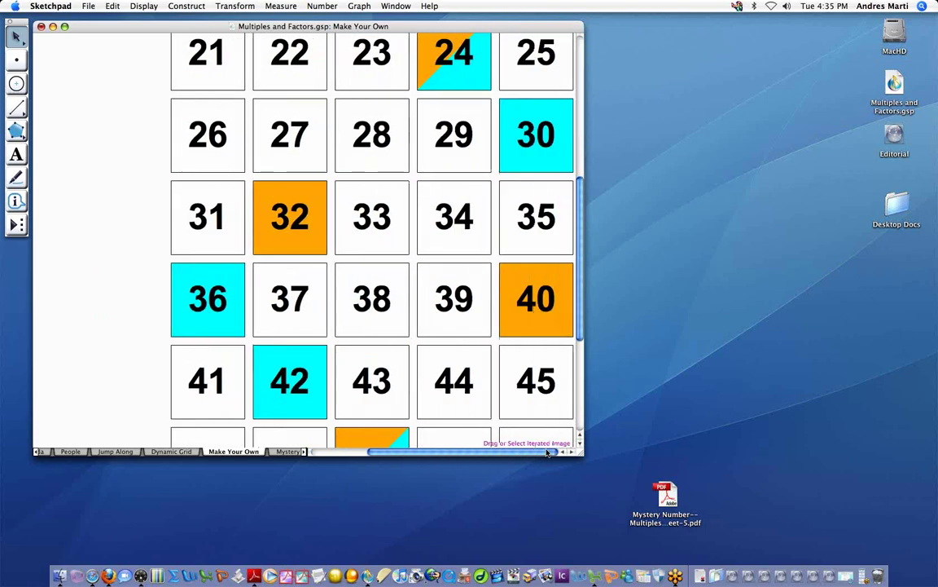
left_click_drag(549, 453, 488, 453)
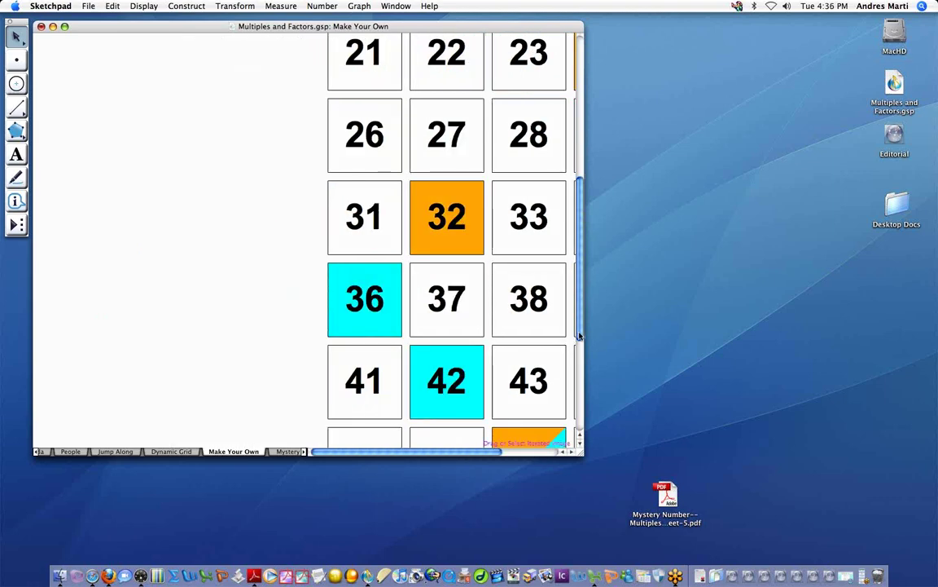
left_click_drag(578, 336, 579, 209)
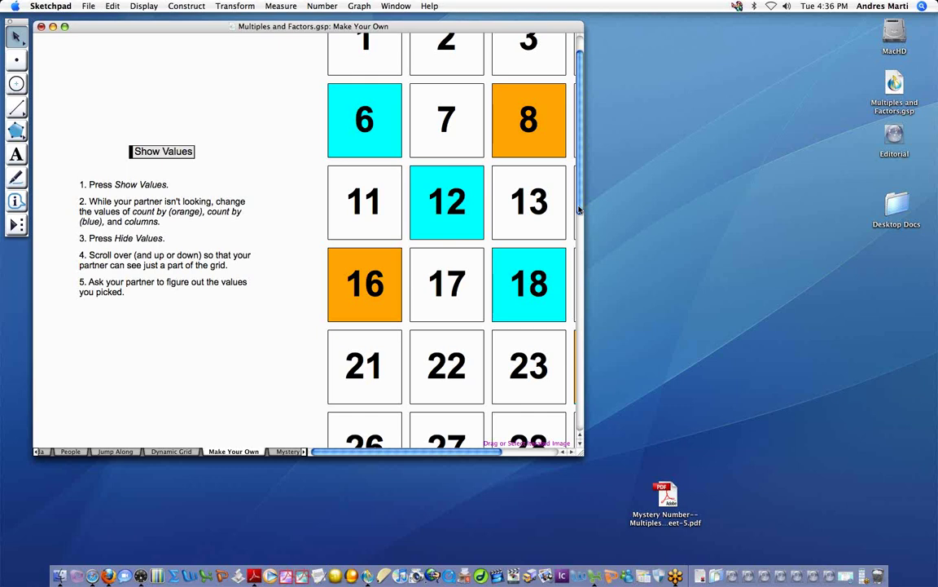
Step: Show the parameter values again and set the orange count-by value to 9
left_click(167, 152)
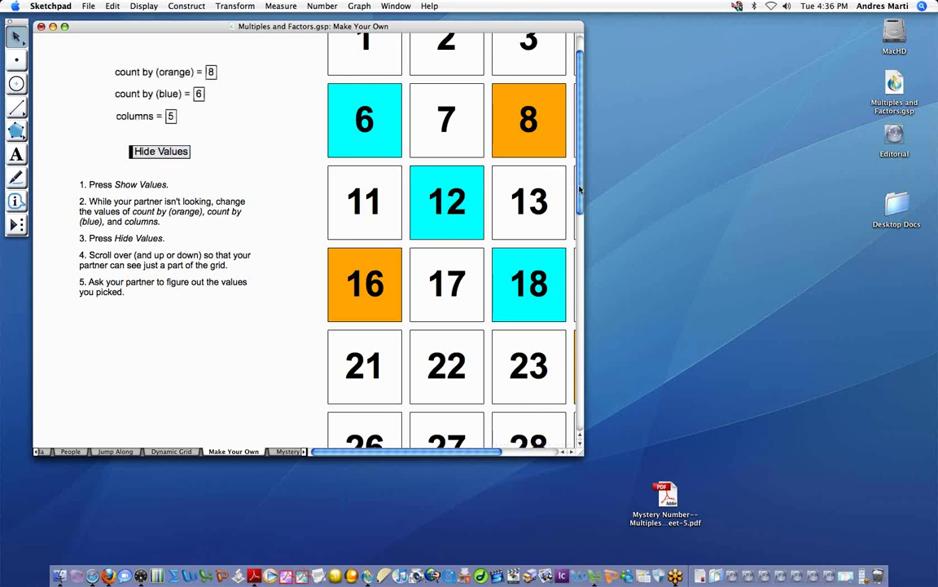
scroll(232, 114, "up", 3)
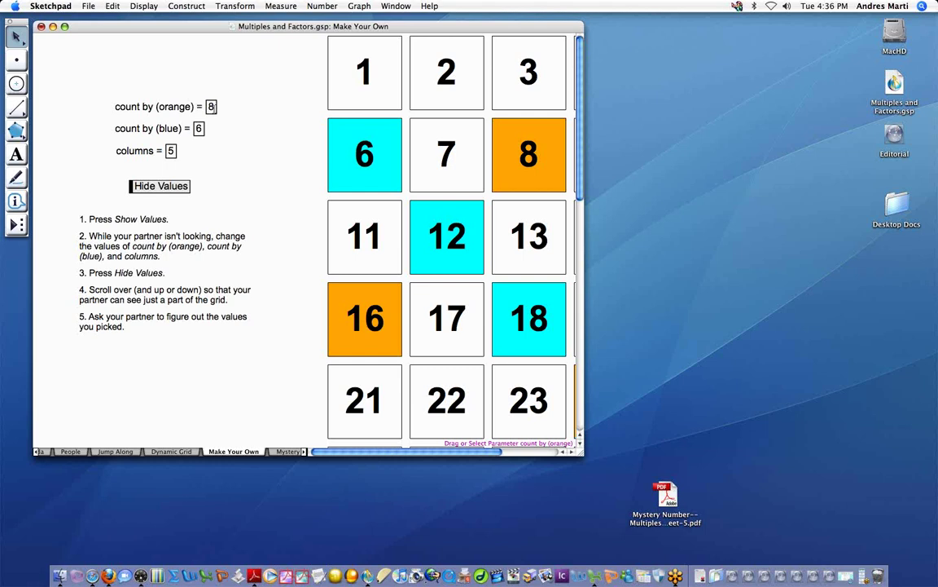
left_click(214, 107)
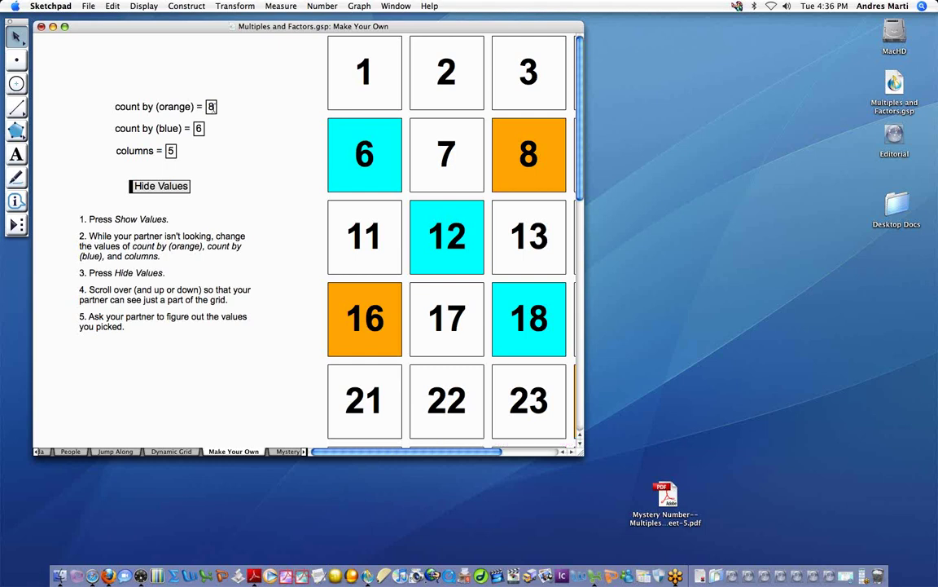
key("BackSpace")
type("9")
left_click(236, 109)
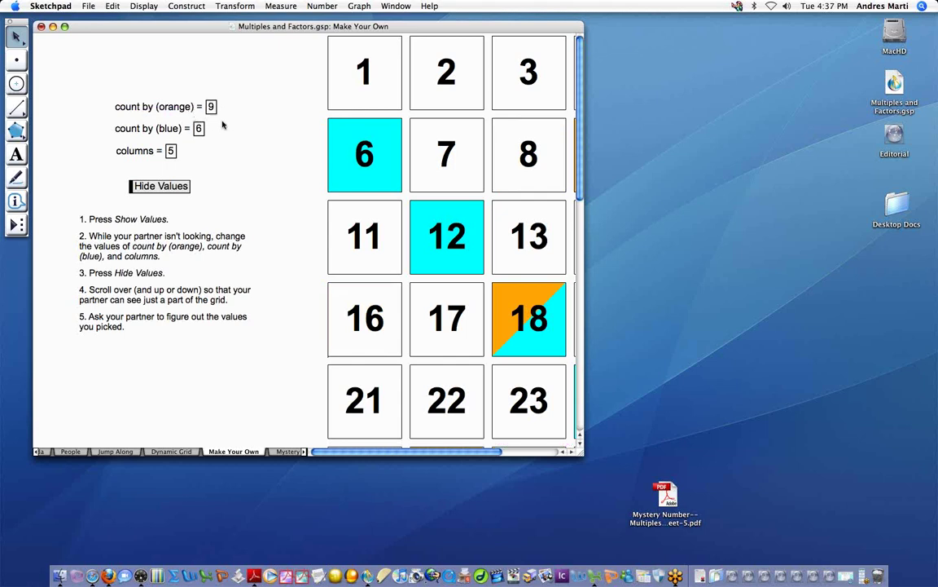
Step: Step the orange count-by value up to 14 and back down to 9
left_click(181, 107)
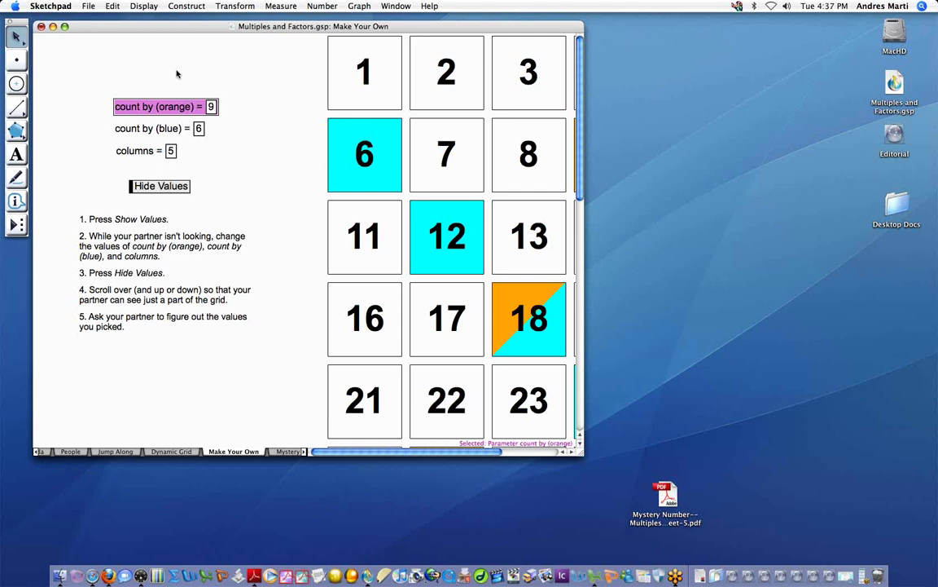
key("plus")
key("plus")
key("plus")
key("plus")
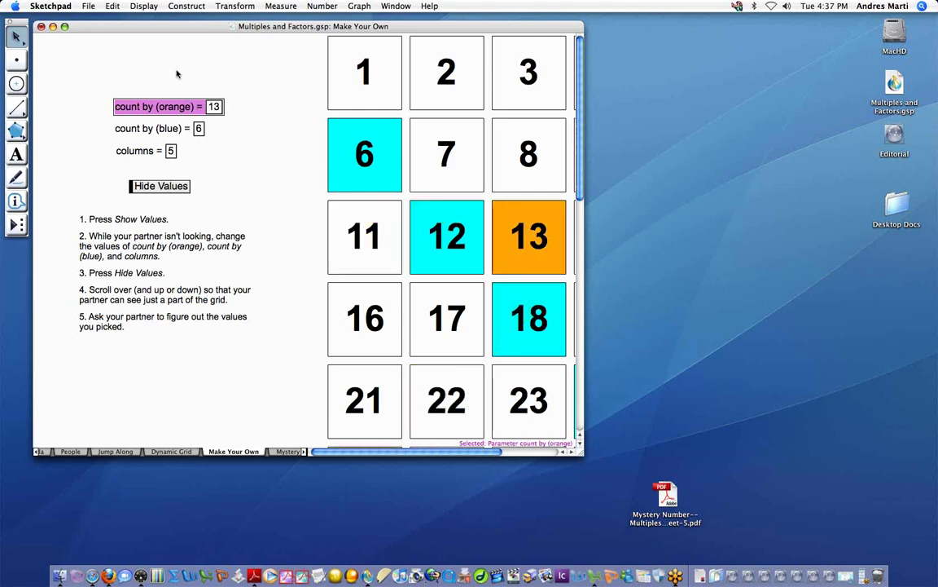
key("plus")
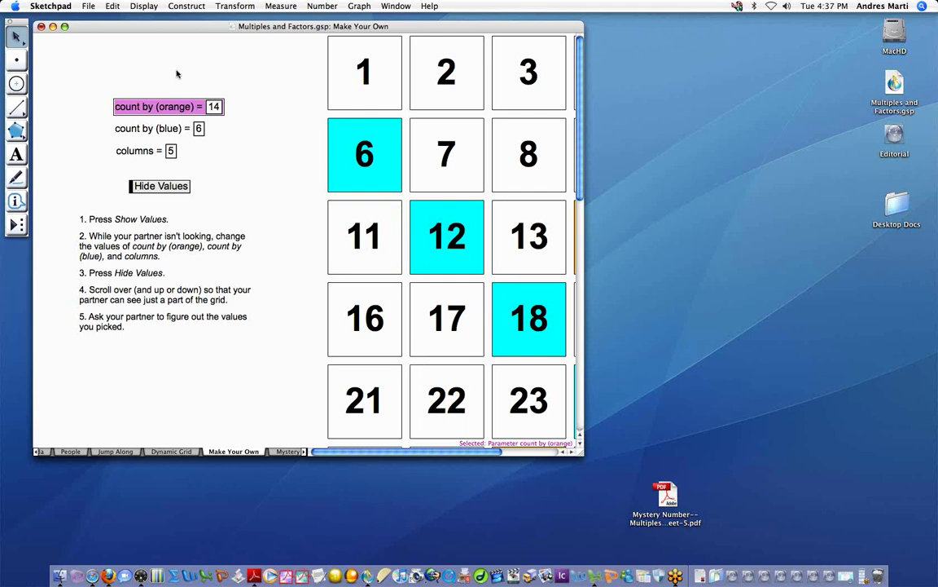
key("minus")
key("minus")
key("minus")
key("minus")
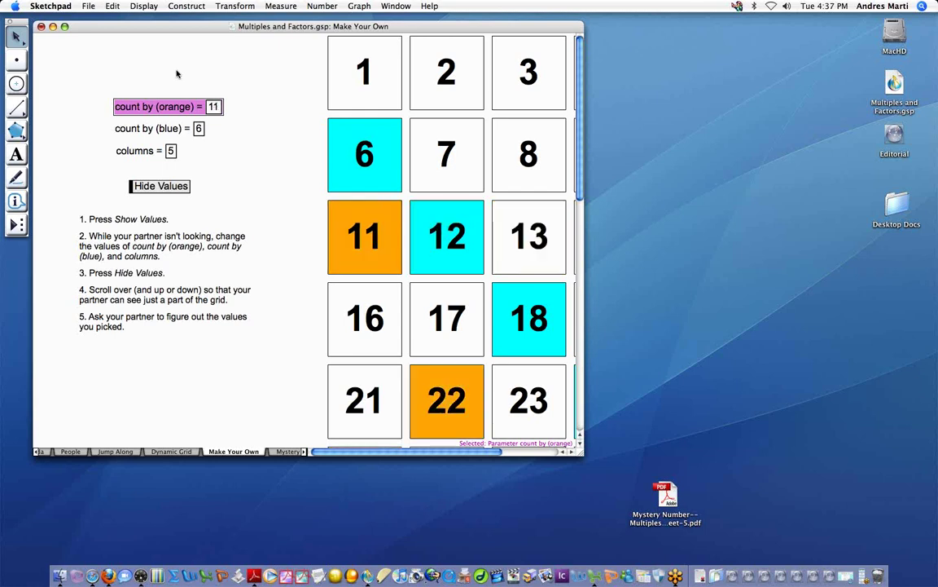
key("minus")
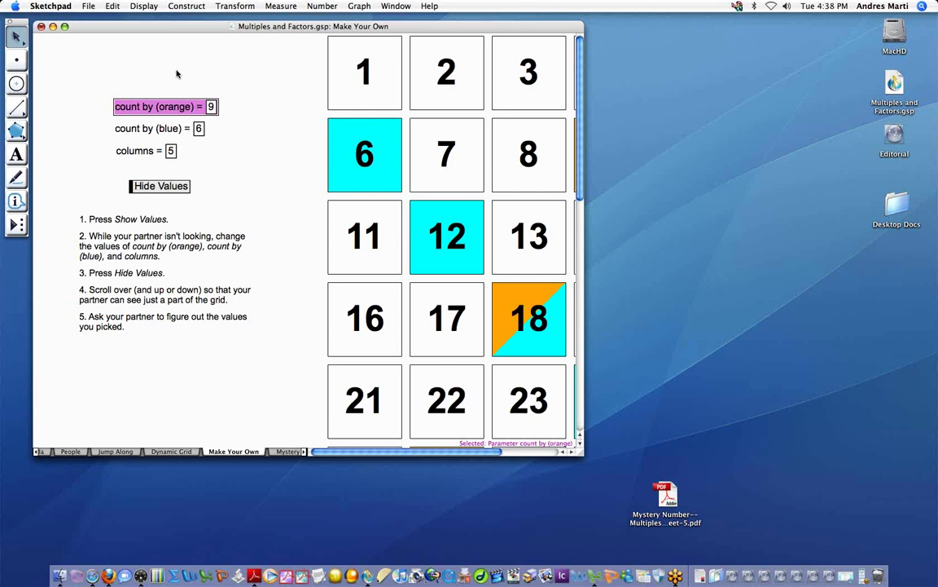
Step: Open the Mystery Number 1 page and reveal the clue for multiple of 2
left_click(287, 452)
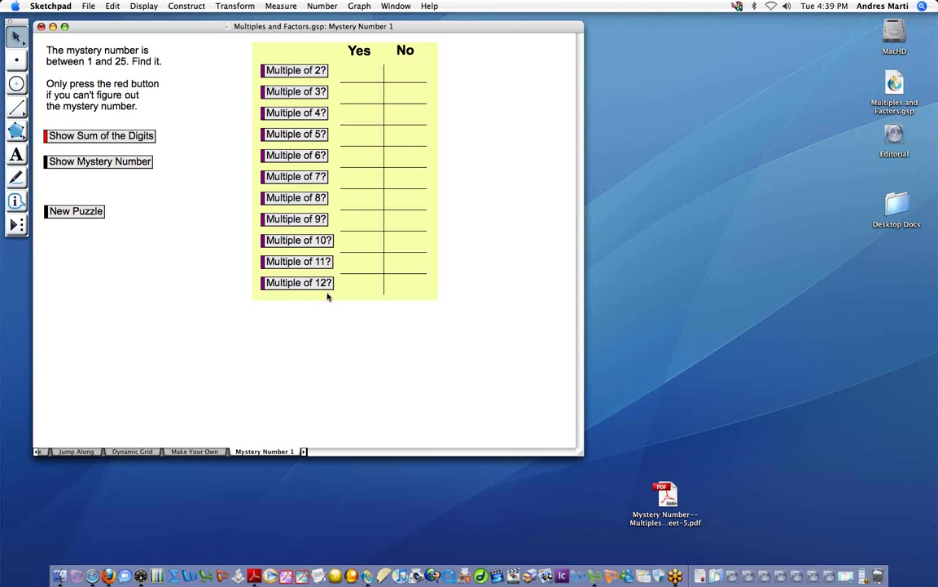
left_click(320, 75)
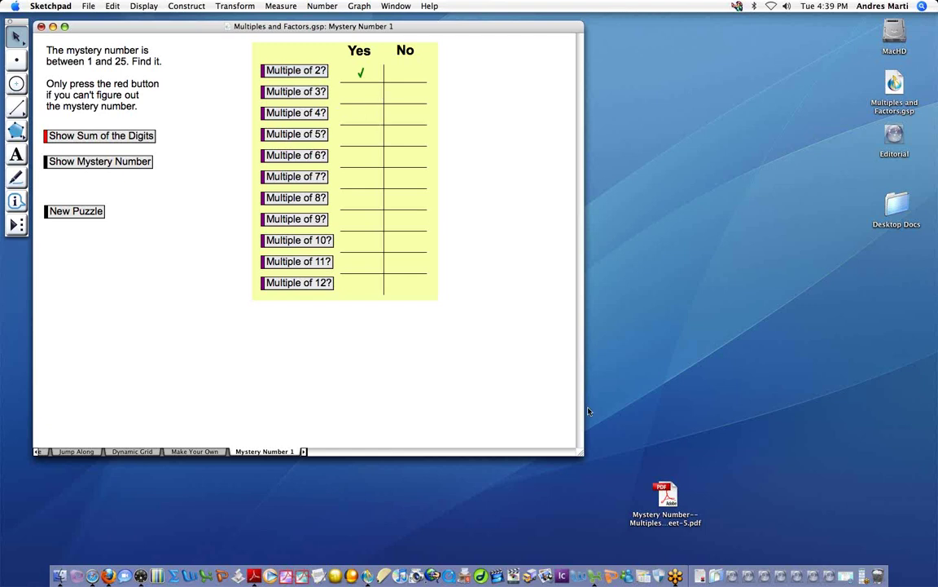
Step: Open the Mystery Number worksheet PDF in Adobe Reader, with its window moved and narrowed, and view puzzle 1 with its number list
double_click(667, 492)
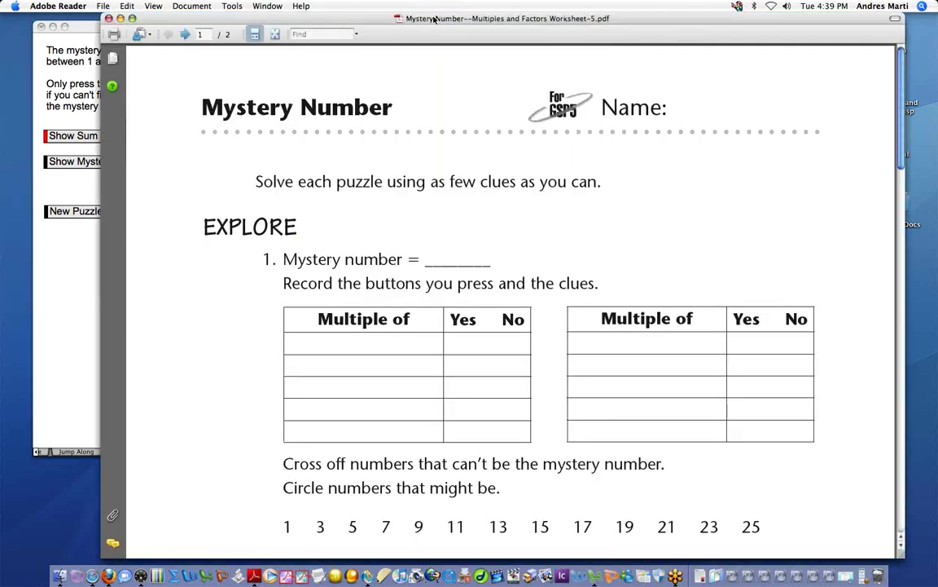
left_click_drag(434, 20, 328, 19)
left_click_drag(794, 554, 720, 541)
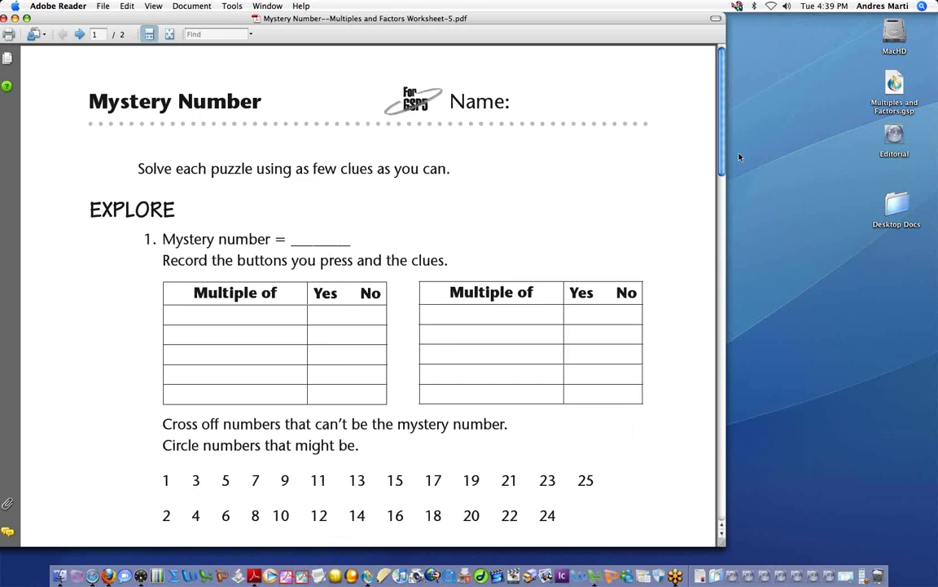
scroll(720, 167, "down", 3)
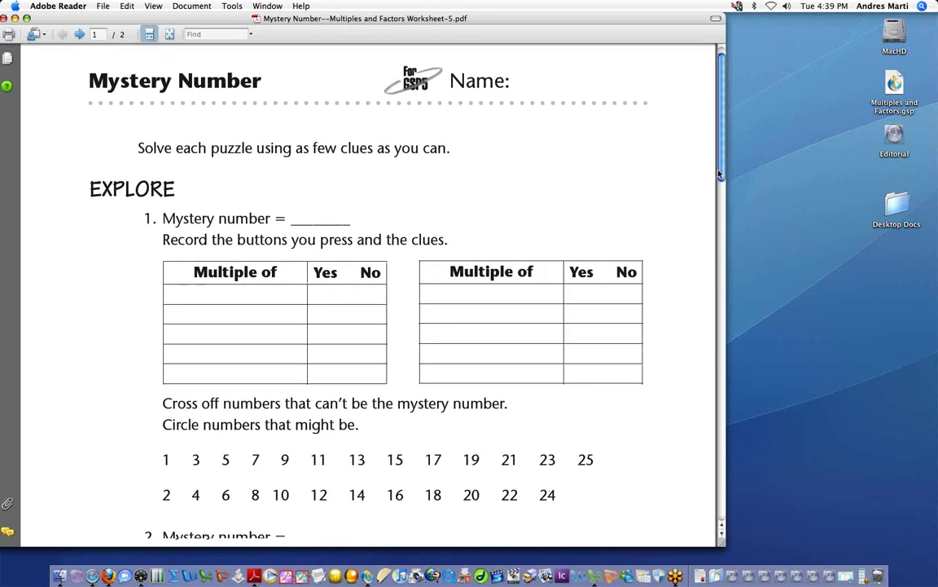
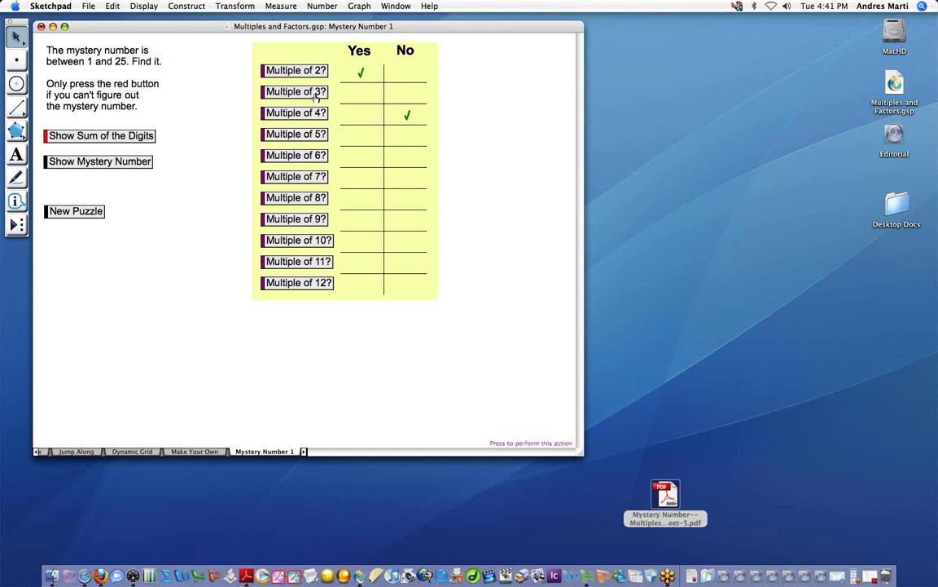
Step: Finish the first puzzle by revealing the clues for multiples of 3 and 9 and the mystery number, and generate a new puzzle
left_click(316, 94)
left_click(293, 219)
left_click(147, 164)
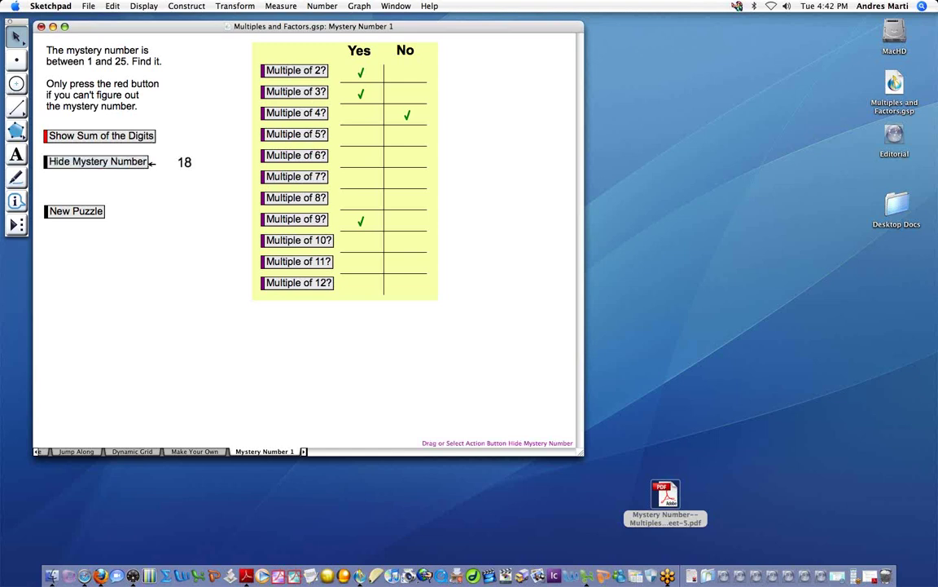
left_click(95, 215)
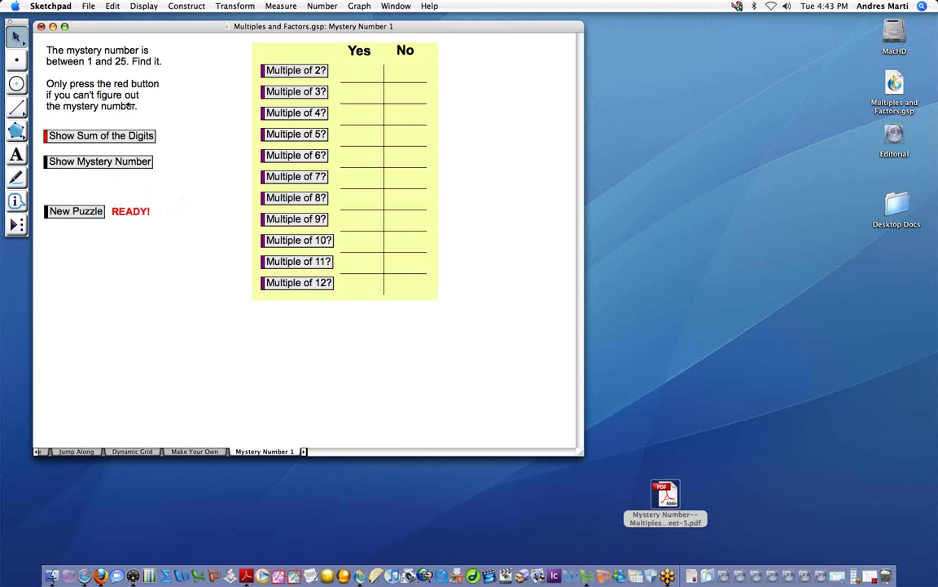
Step: On the Mystery Number 2 page, reveal the clues for multiples of 7, 3 and 2 and show the mystery number
left_click(302, 452)
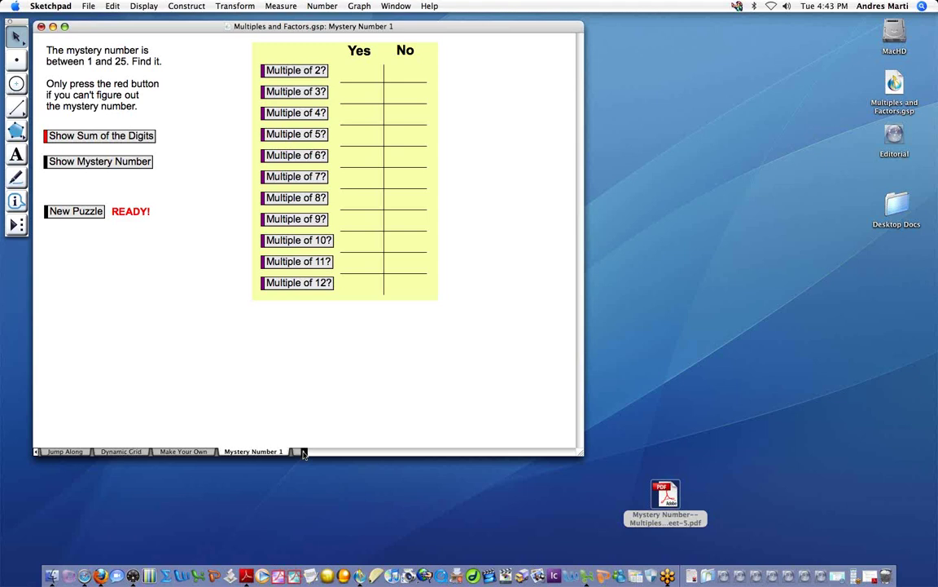
left_click(278, 452)
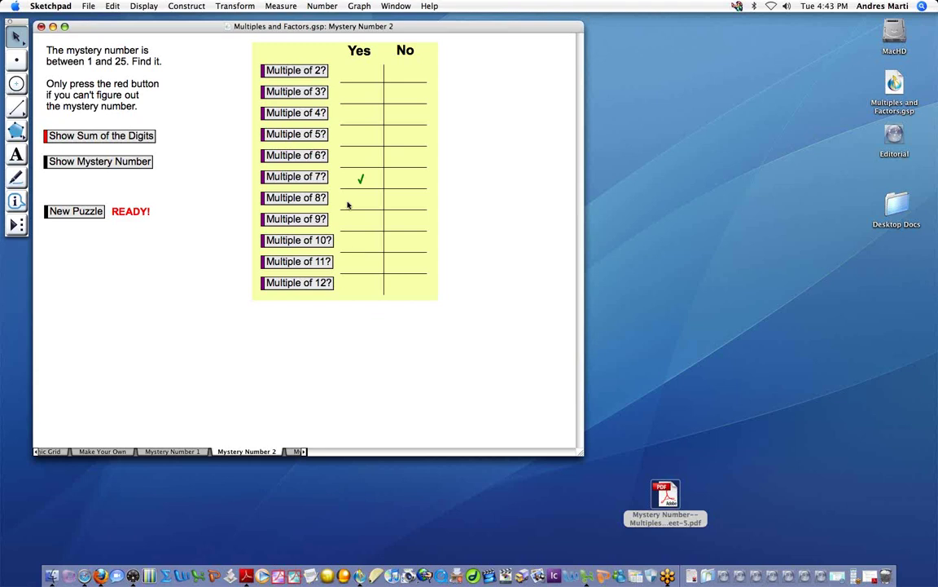
left_click(323, 93)
left_click(313, 72)
left_click(145, 163)
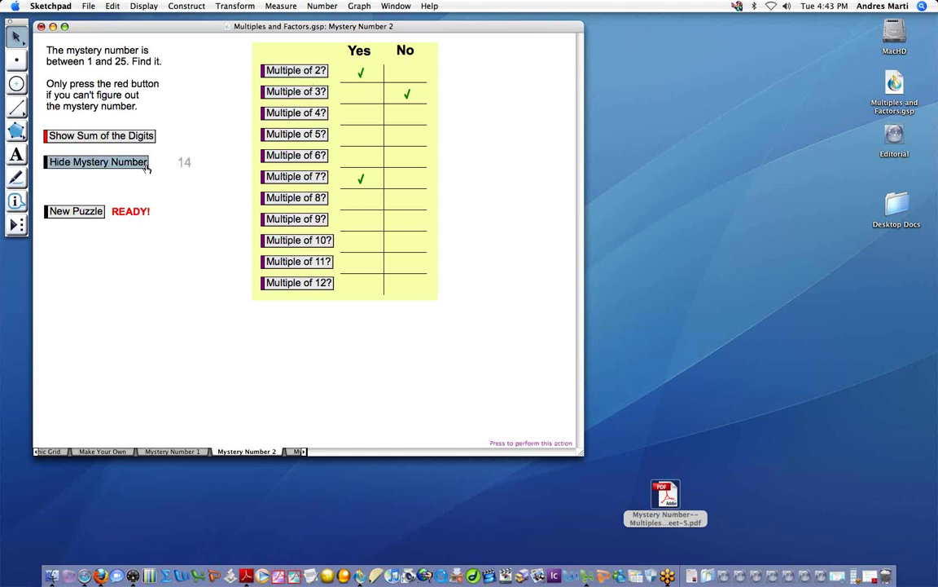
Step: On the Mystery Number 3 page, reveal every clue from multiple of 2 through multiple of 12
left_click(305, 452)
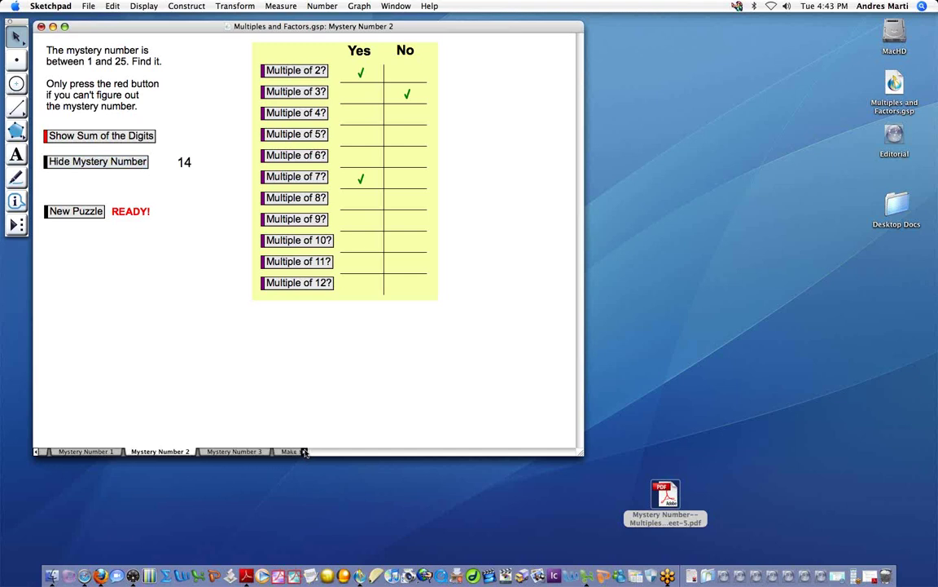
left_click(243, 452)
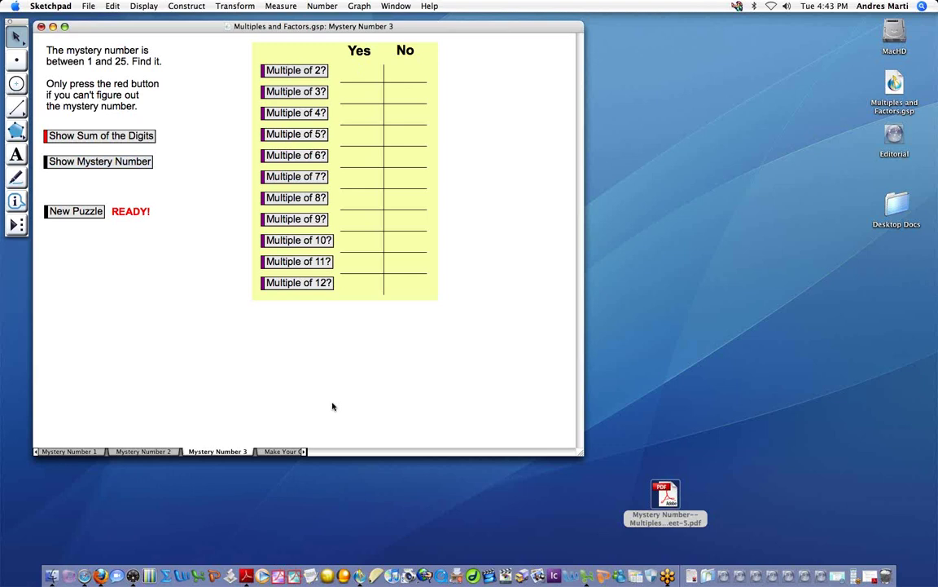
left_click(317, 75)
left_click(293, 91)
left_click(315, 111)
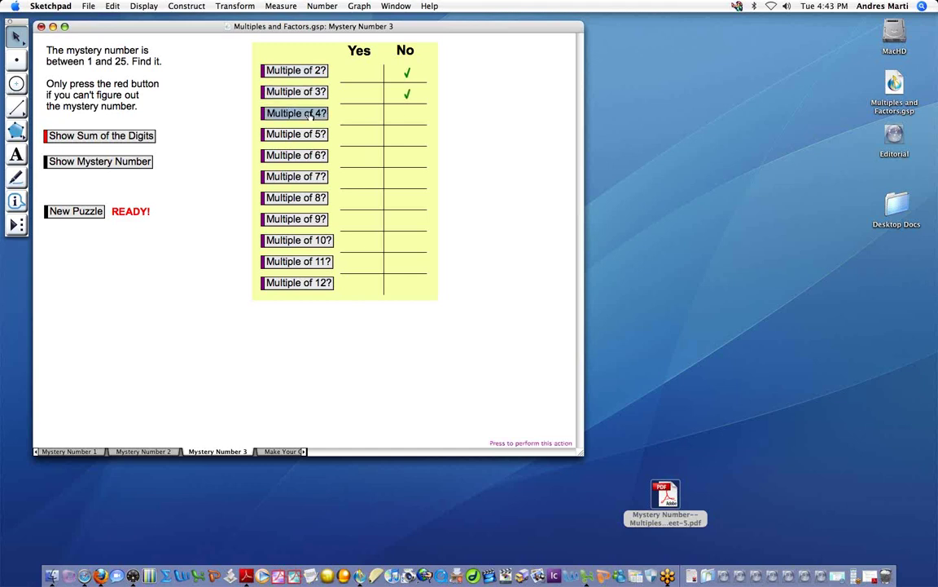
left_click(312, 136)
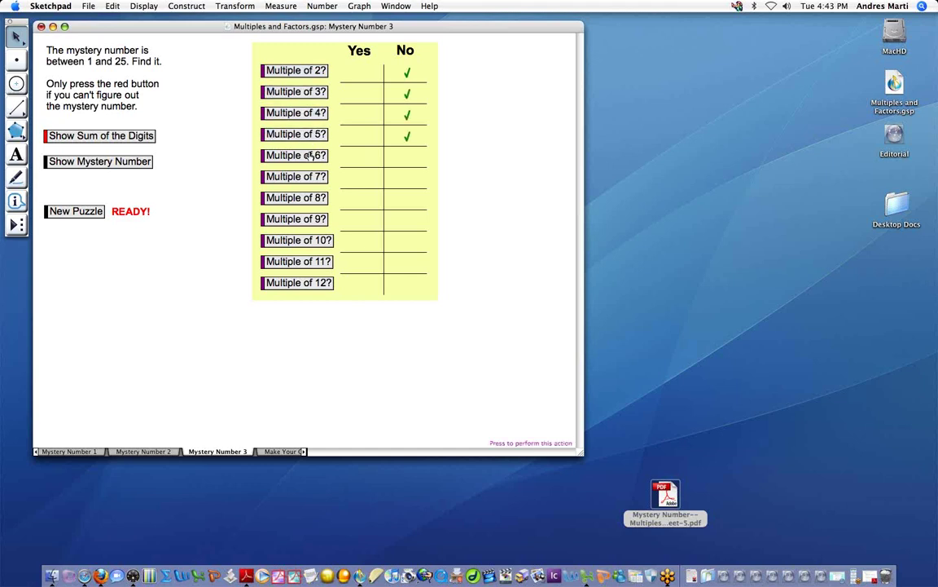
left_click(310, 156)
left_click(311, 176)
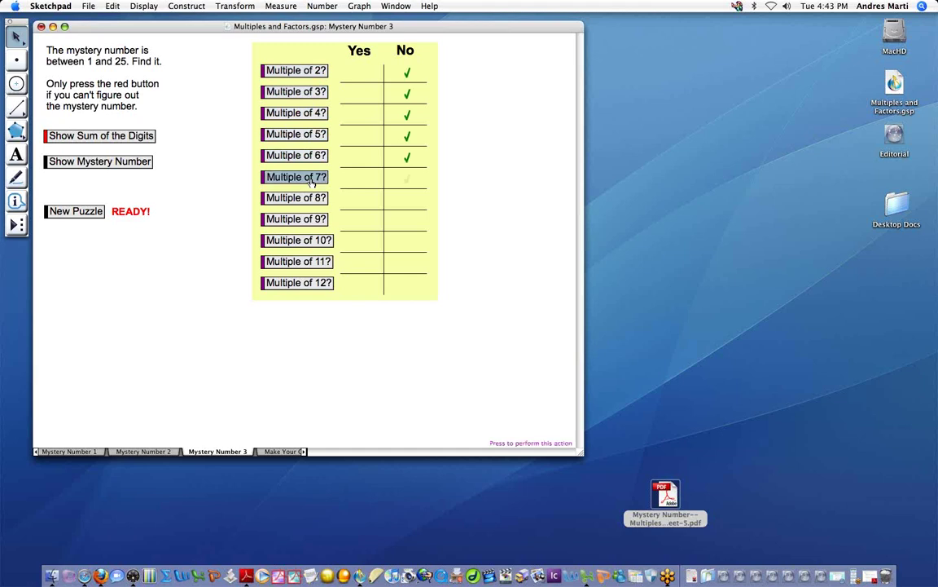
left_click(312, 197)
left_click(318, 220)
left_click(319, 241)
left_click(321, 261)
left_click(323, 284)
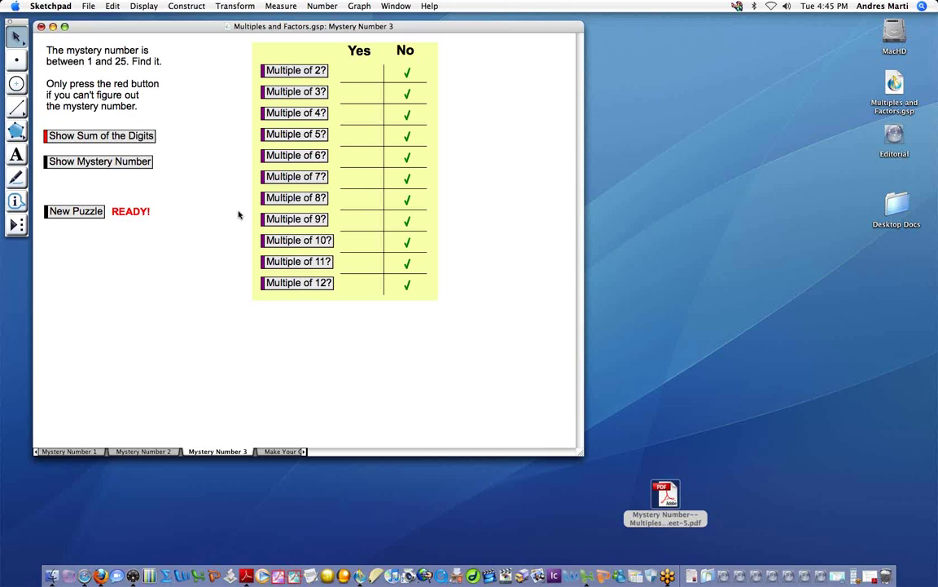
Step: Show the sum of the digits and the mystery number for the third puzzle
left_click(147, 138)
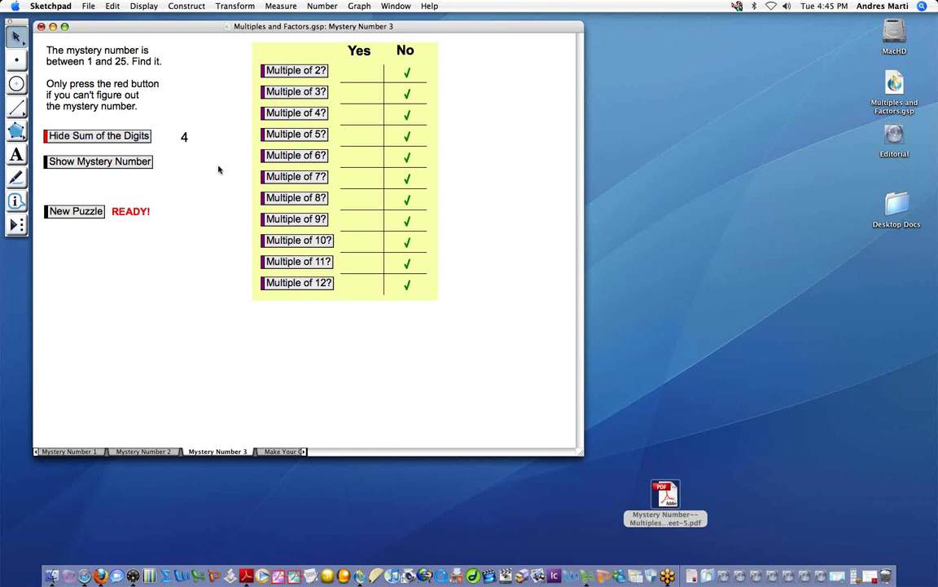
left_click(129, 162)
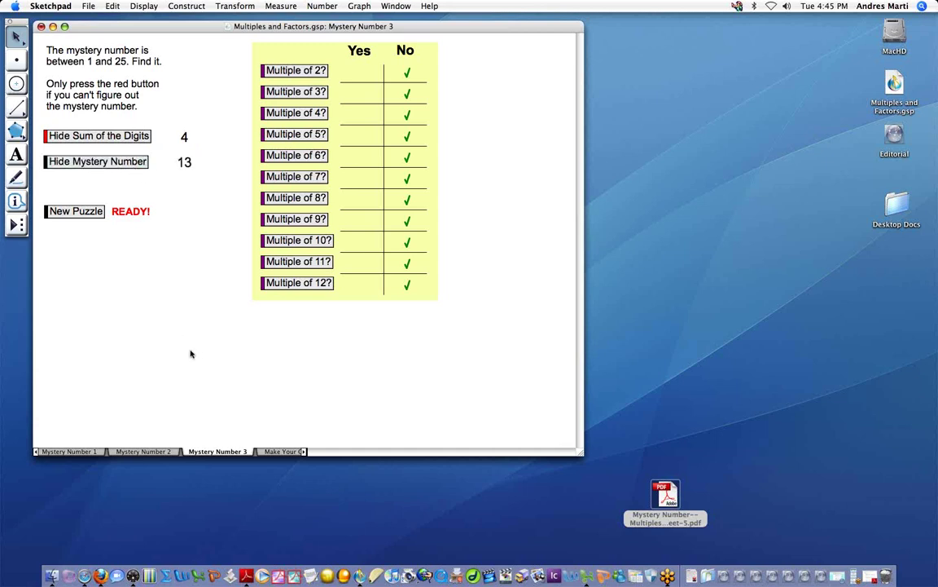
Step: On the mystery-number Make Your Own page, hide the check marks and set a hidden mystery number of 10
left_click(281, 452)
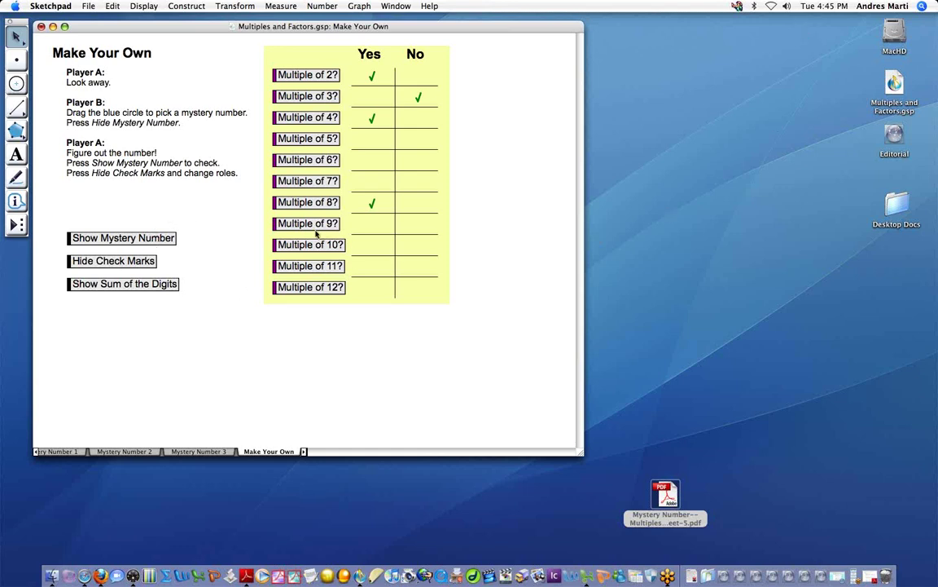
left_click(135, 238)
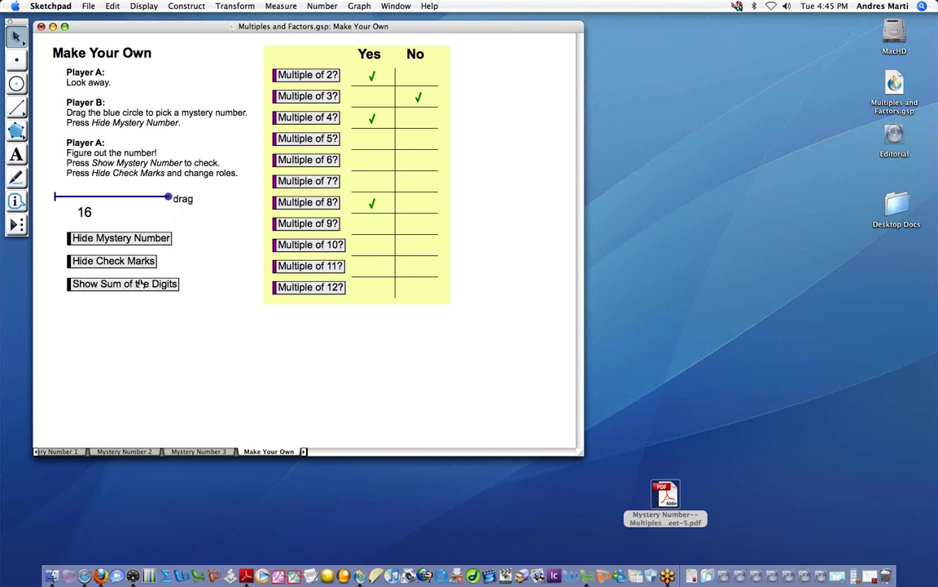
left_click(124, 260)
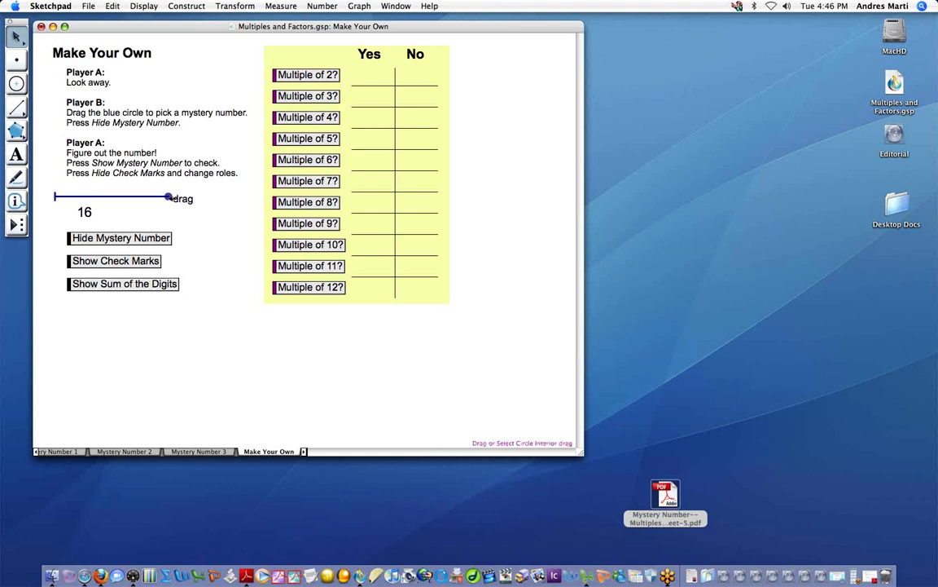
left_click_drag(169, 197, 127, 197)
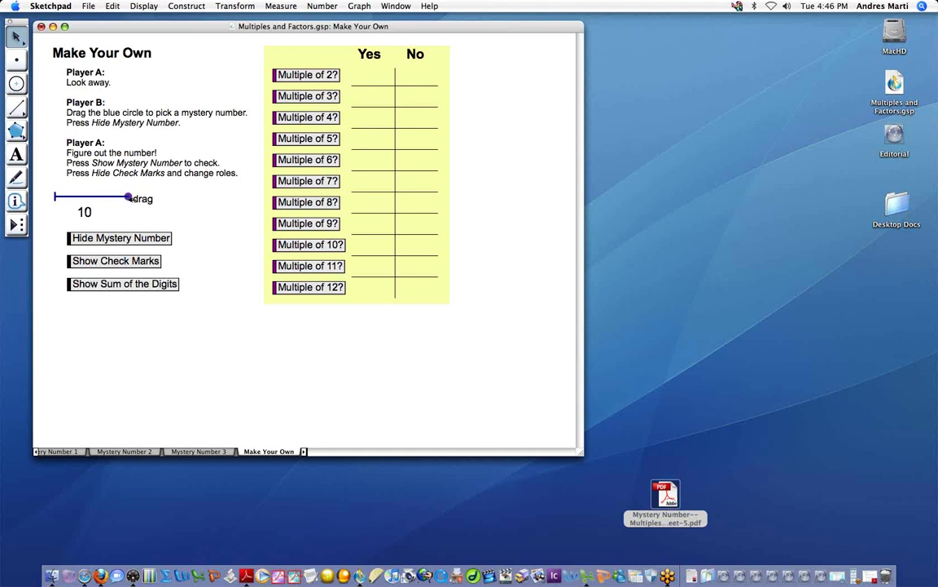
left_click(130, 238)
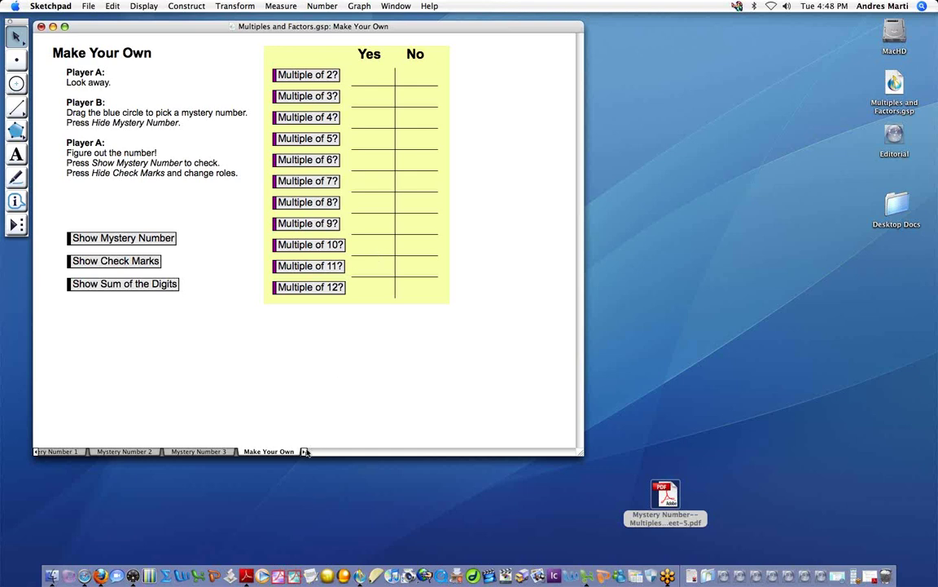
Step: Open the Dancing Factors page and animate the factors of 20, stopping and restarting the dance
left_click_drag(303, 454, 303, 454)
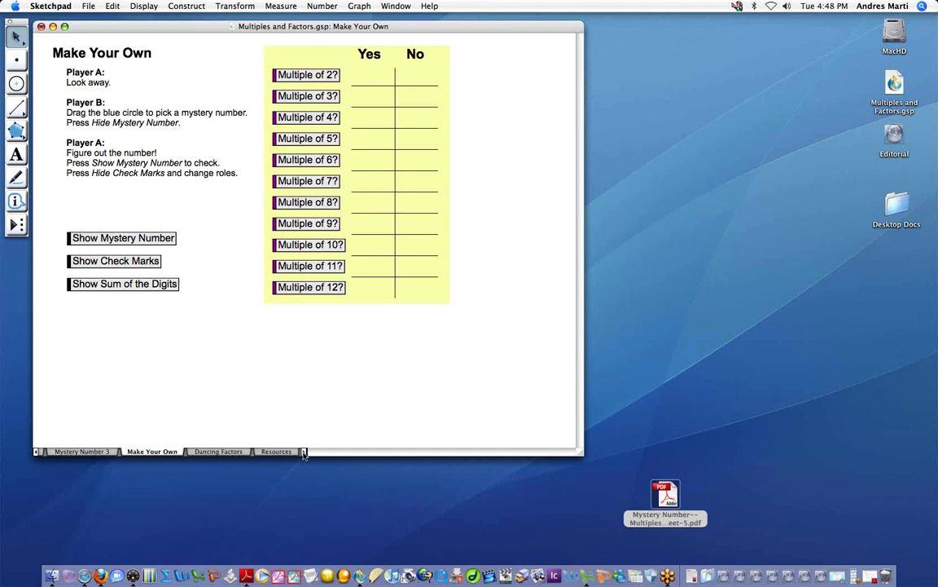
left_click(218, 451)
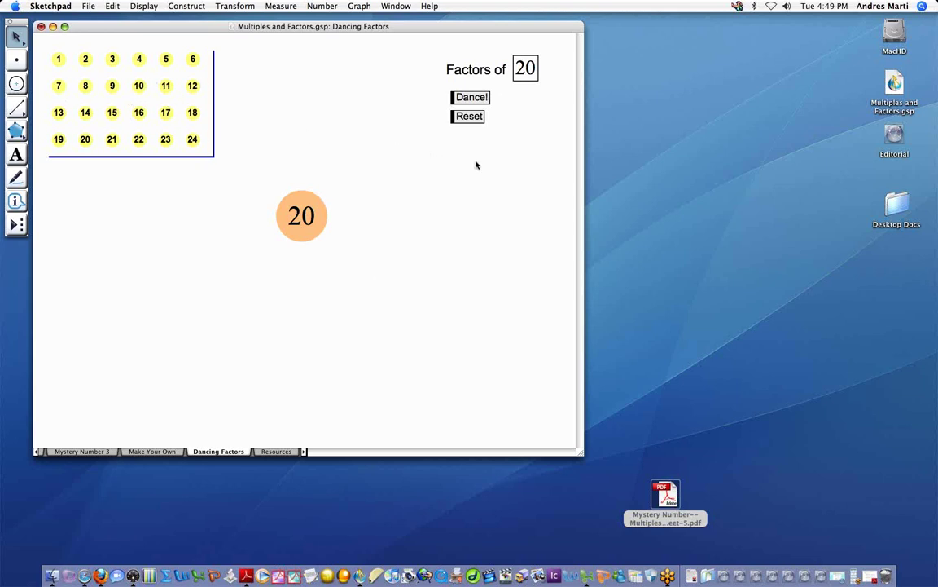
left_click(473, 97)
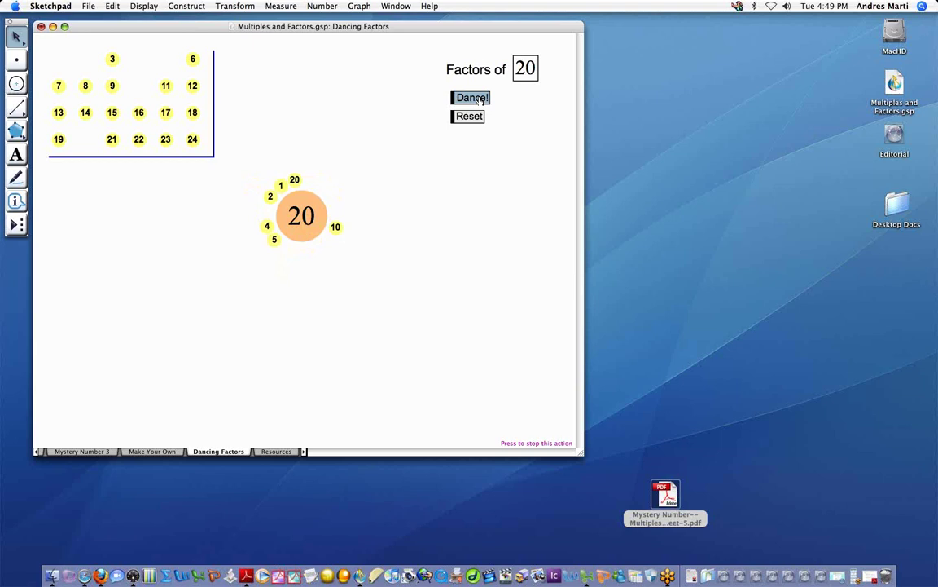
left_click(480, 99)
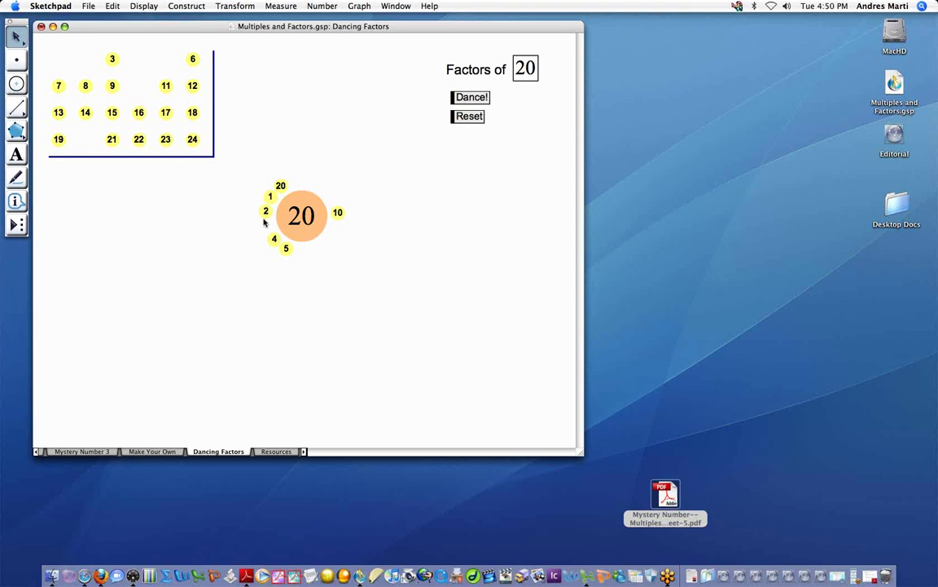
left_click(473, 98)
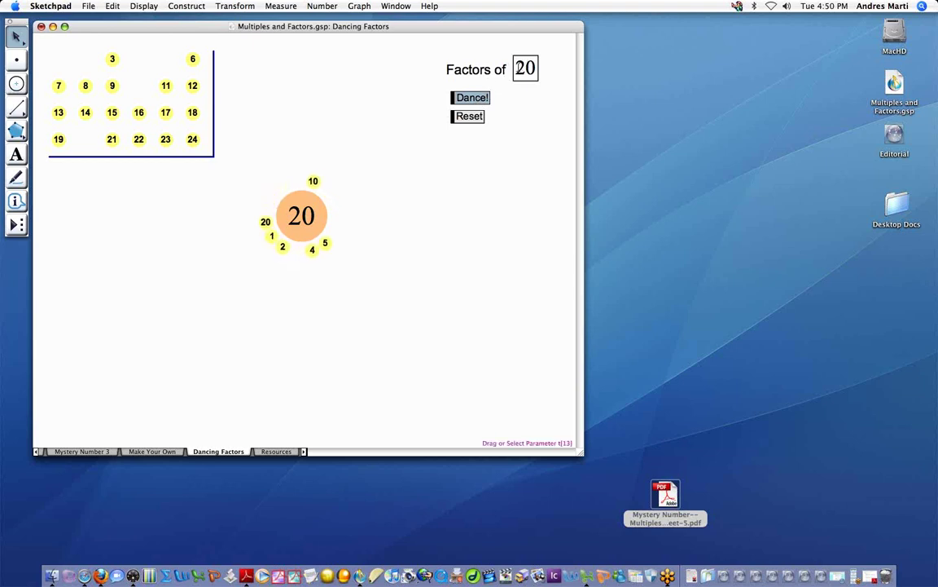
Step: Set the Factors of value to 15, move the orange number circle to the lower part of the page, and stop the dance
double_click(519, 68)
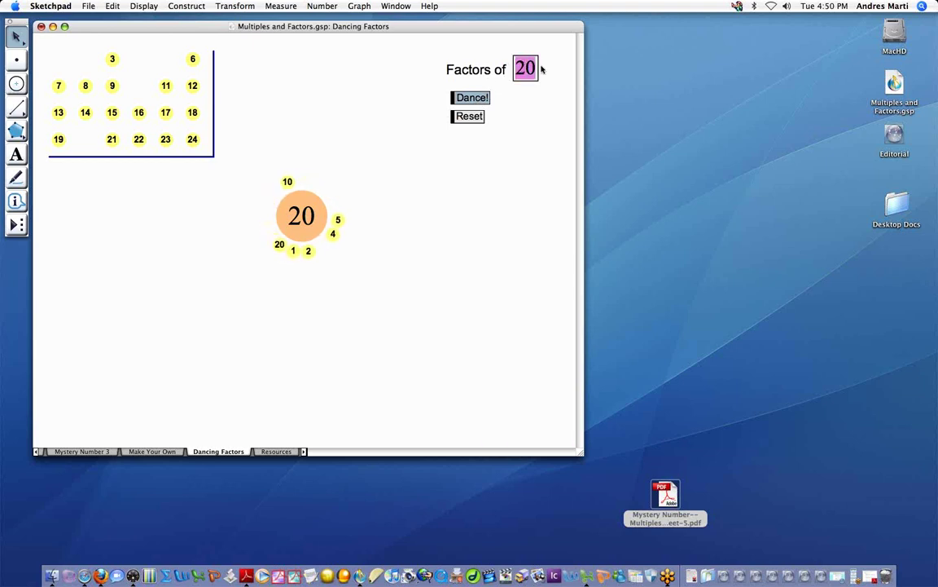
type("15")
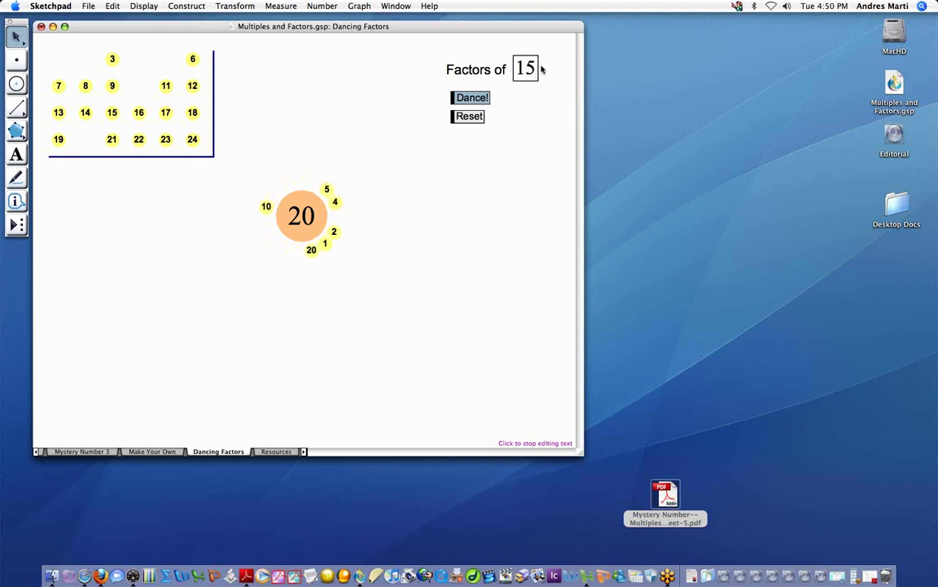
left_click(534, 116)
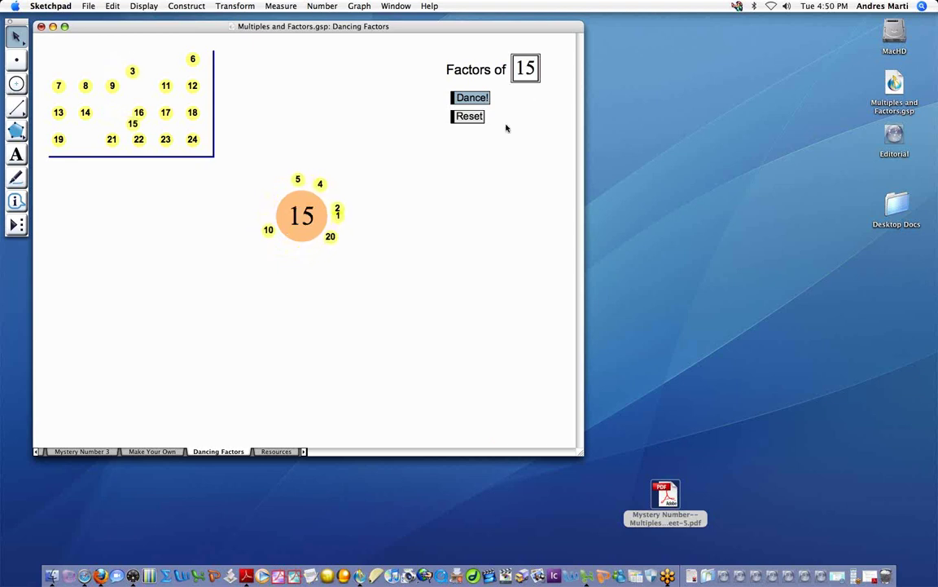
left_click_drag(312, 216, 289, 356)
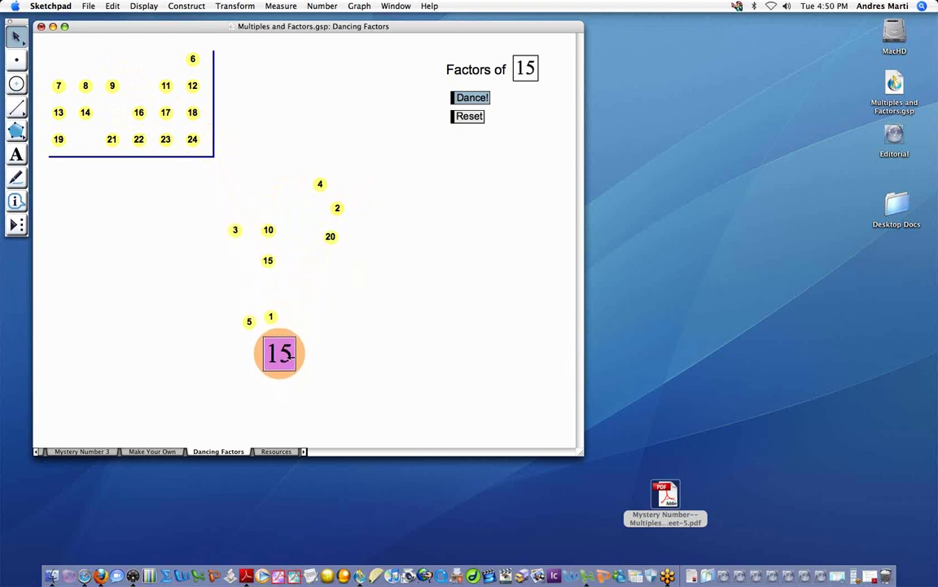
left_click(343, 324)
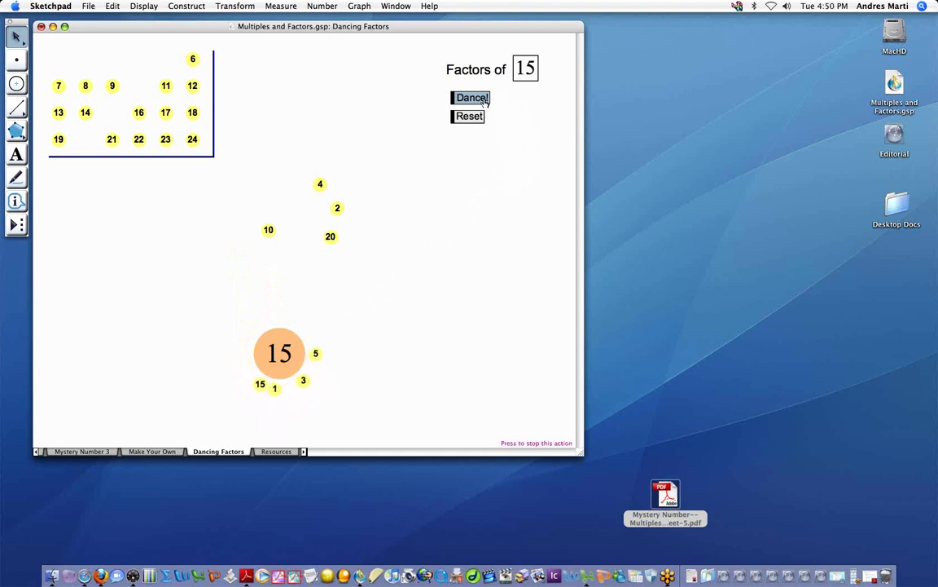
left_click(485, 101)
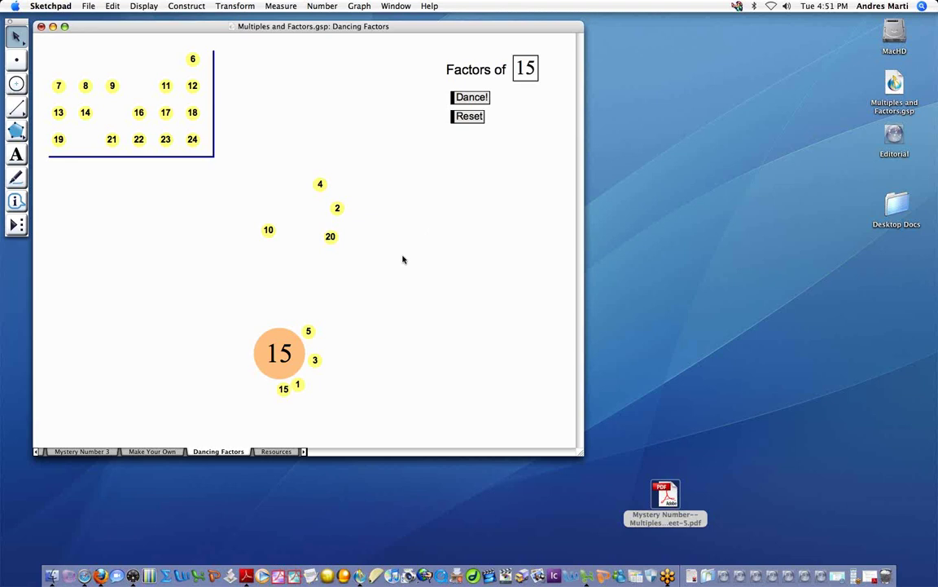
Step: Set the Factors of value to 13, run the dance while moving the number circle below the number grid, and stop it
double_click(534, 70)
type("13")
key("Return")
left_click(471, 97)
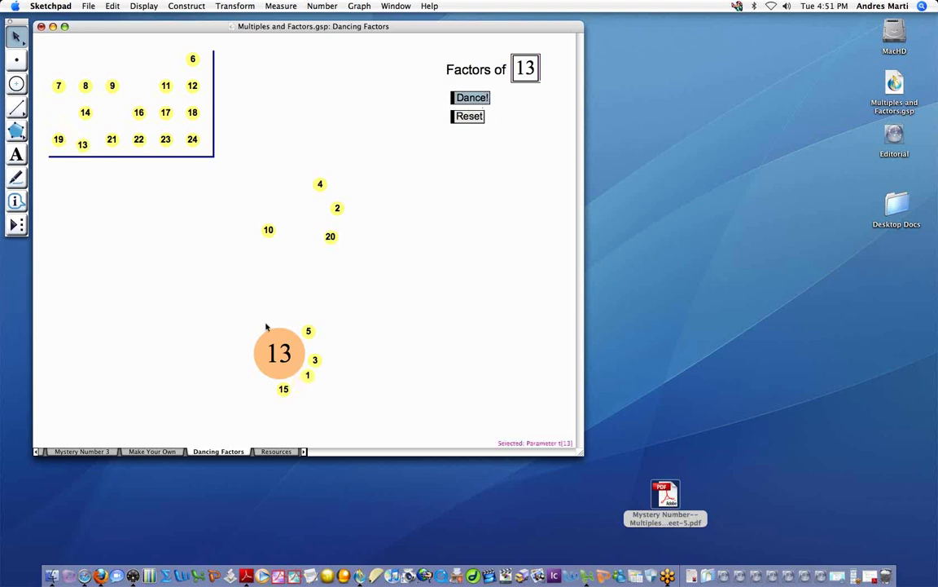
left_click_drag(269, 330, 96, 257)
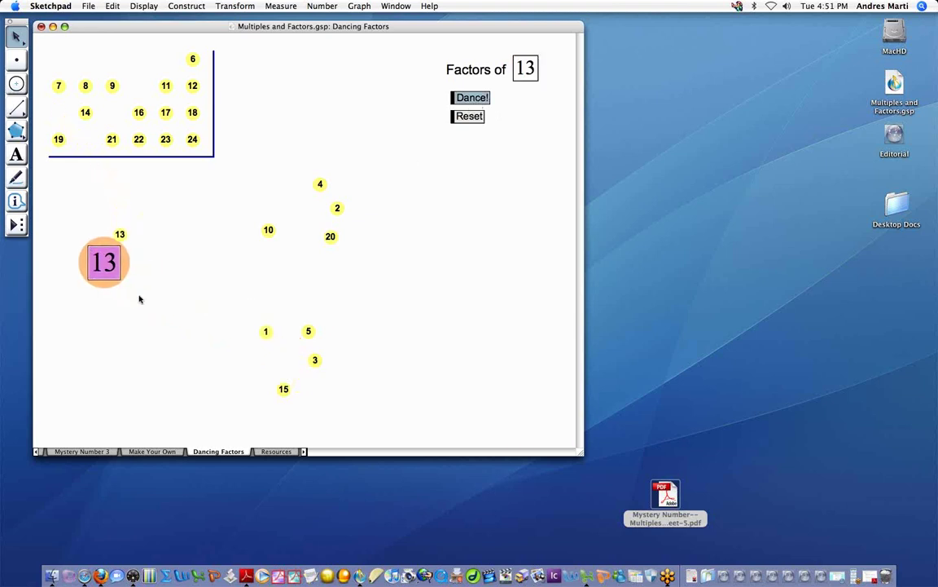
left_click(139, 321)
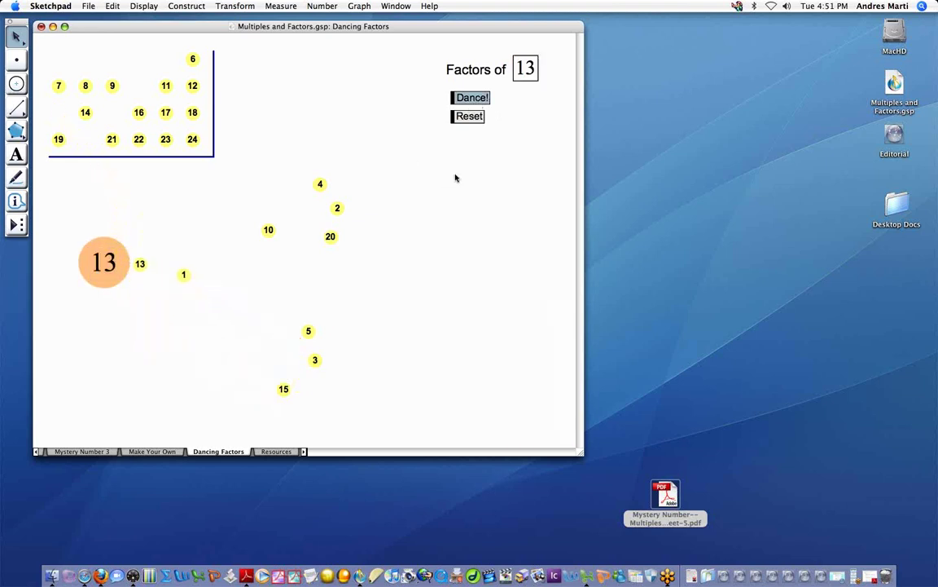
left_click(480, 99)
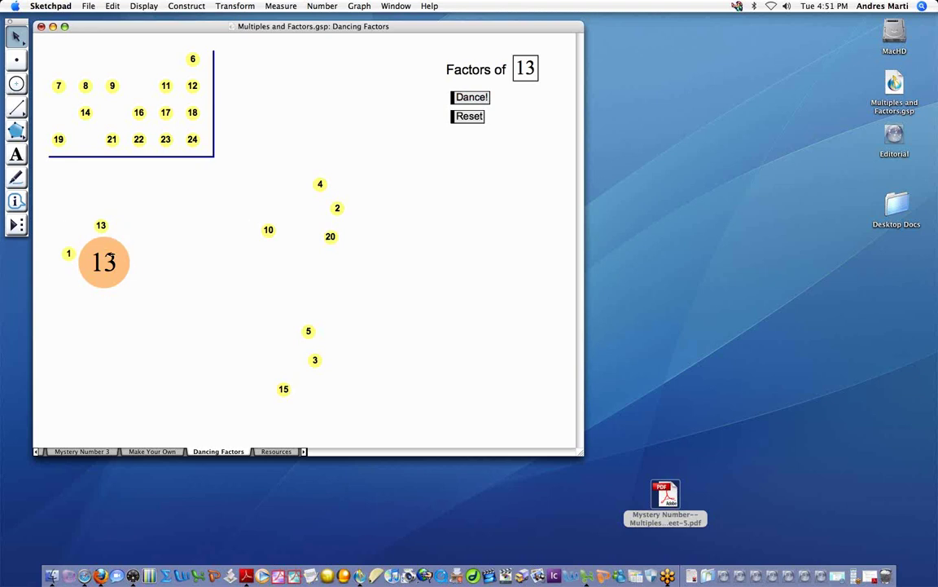
Step: Review the Mystery Number 3 clues, revisit Dancing Factors, and view the Resources page
left_click(77, 452)
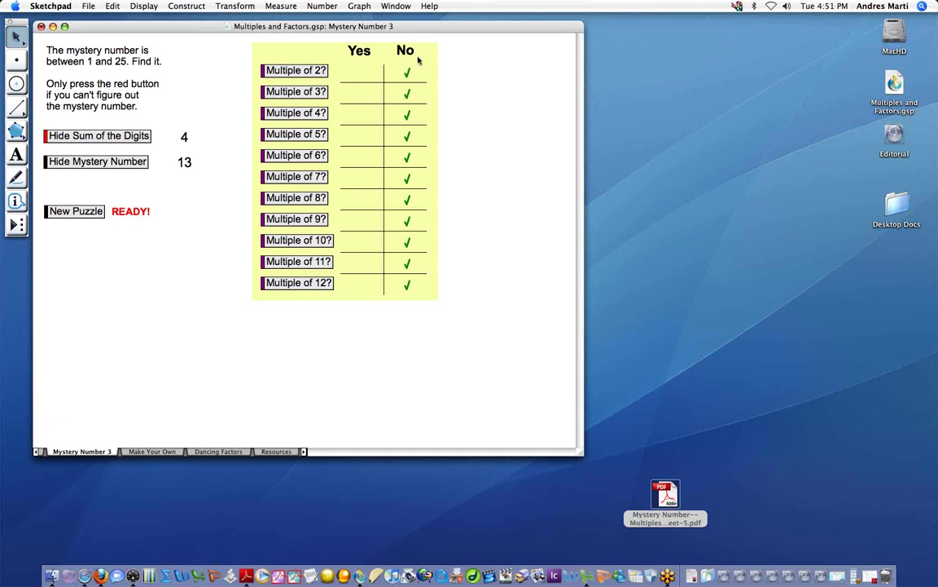
left_click(218, 451)
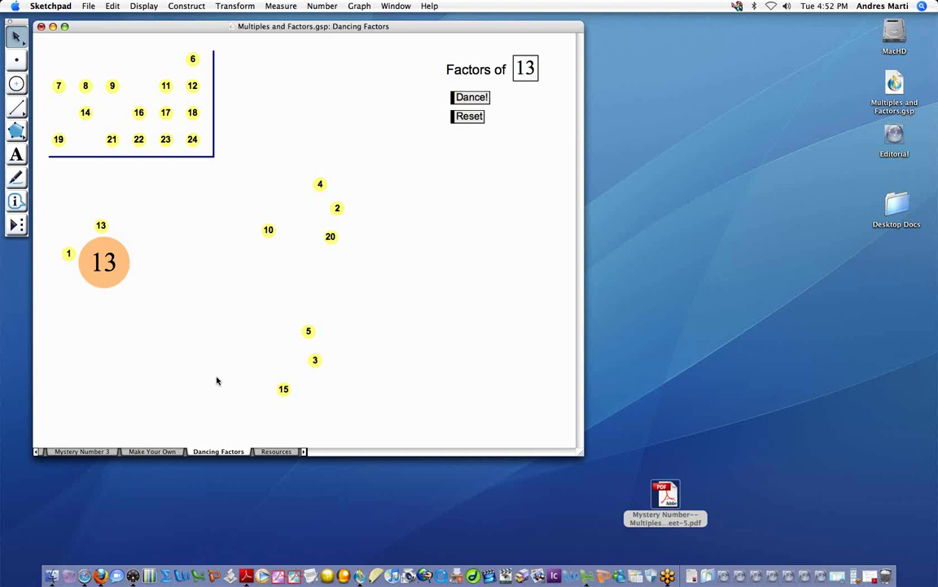
left_click(275, 452)
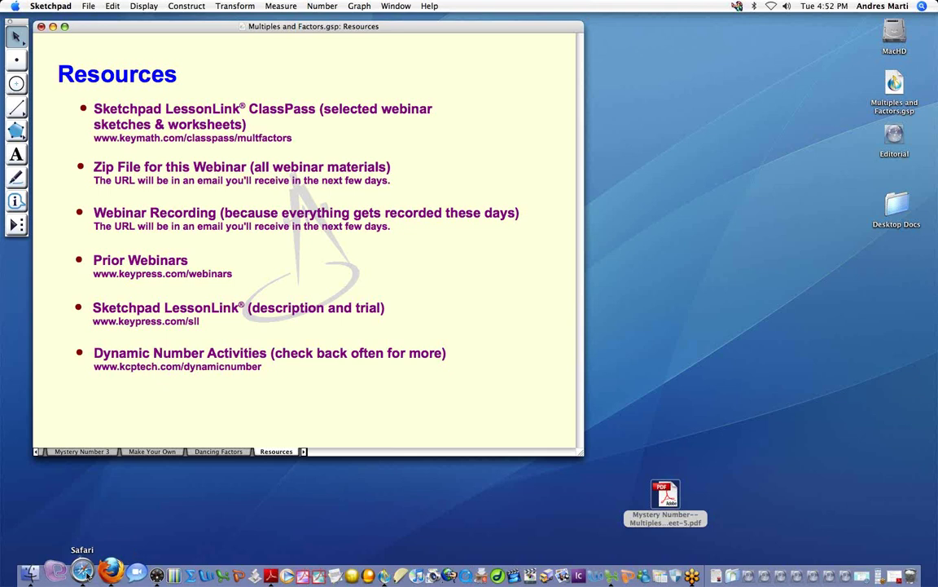
Step: On the Dancing Factors page, add a text caption reading "1 13" below the orange 13 circle
left_click(205, 455)
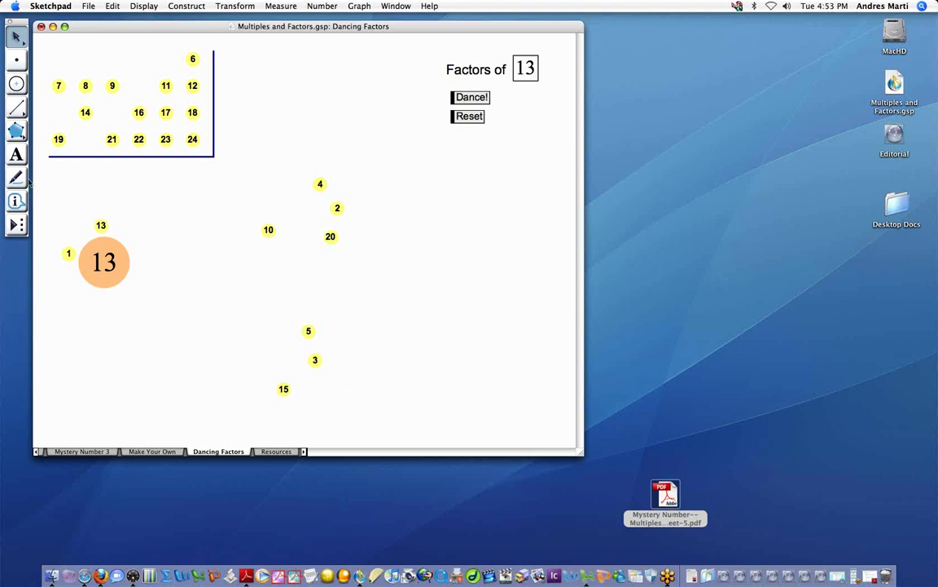
left_click(16, 153)
left_click(84, 332)
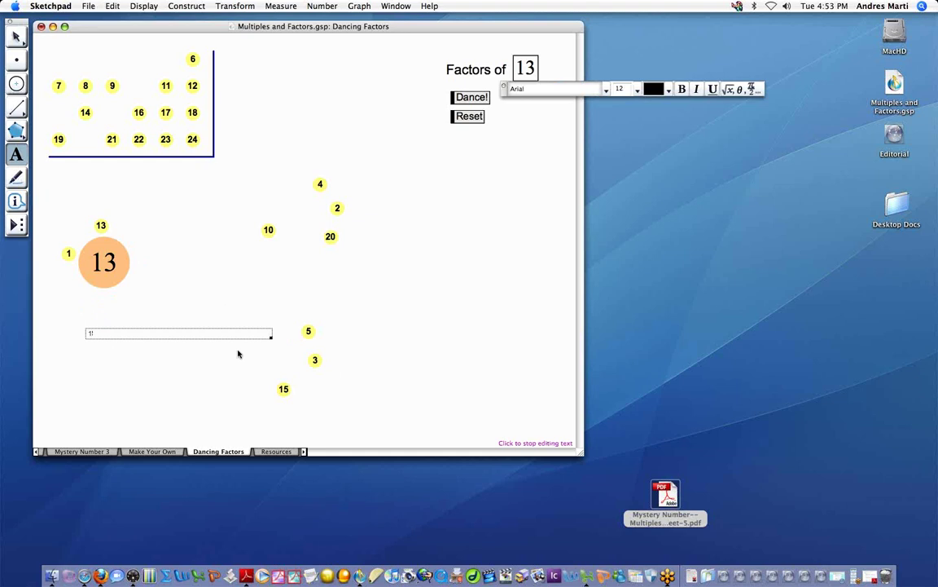
type("13")
left_click(16, 36)
left_click(134, 176)
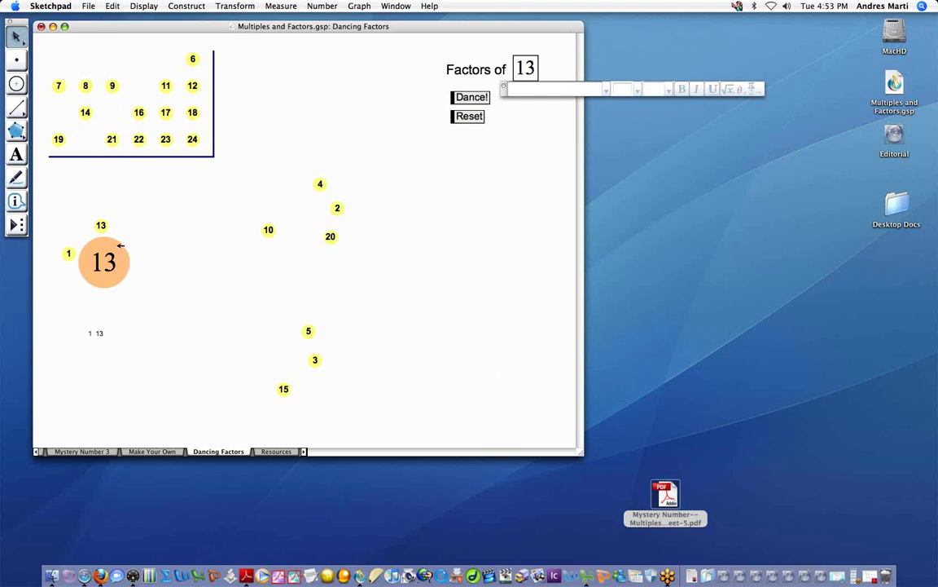
Step: Examine how the yellow 4 marker on the Dancing Factors page is built from its disc and text label, and return to Resources
left_click(265, 452)
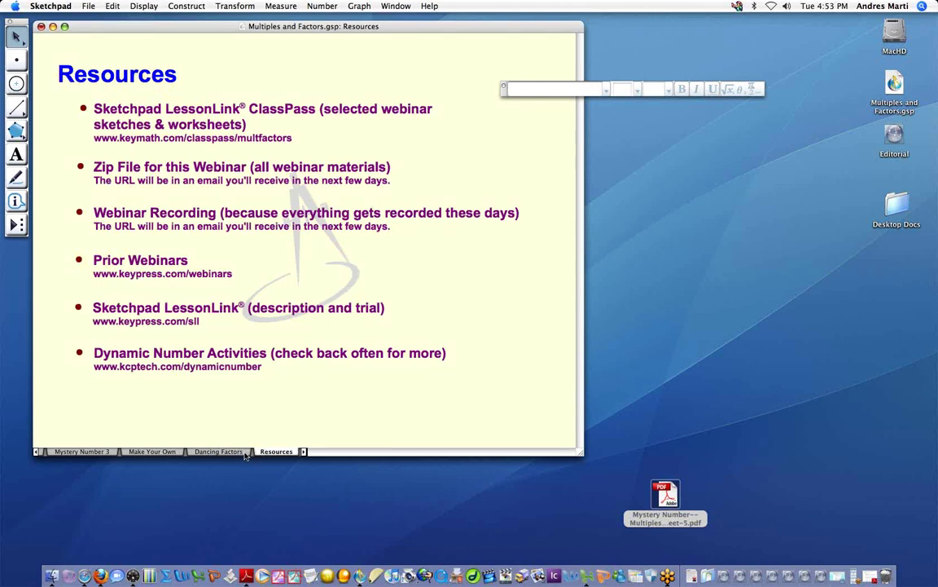
left_click(218, 451)
left_click(322, 187)
left_click(329, 185)
left_click(323, 185)
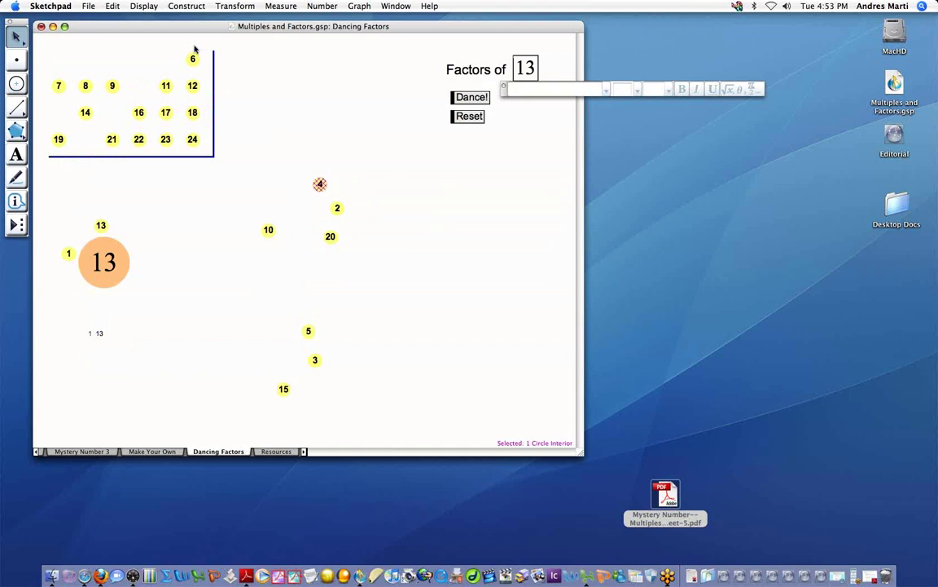
left_click(286, 135)
left_click(321, 183)
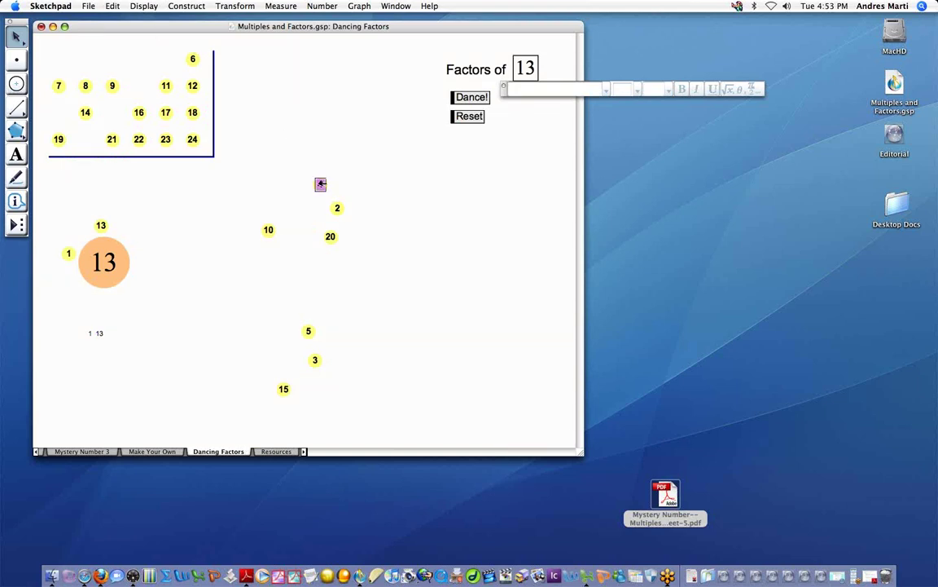
left_click(144, 5)
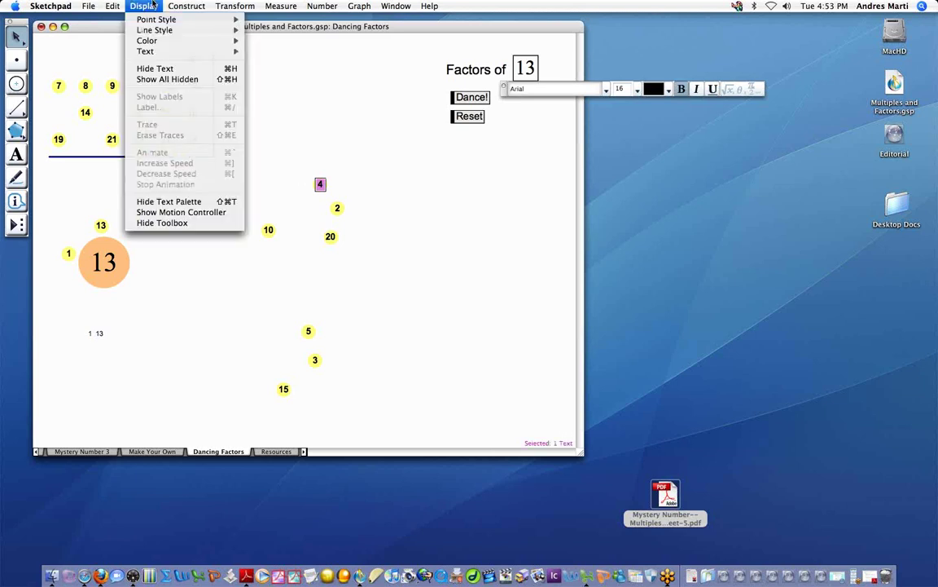
left_click(153, 6)
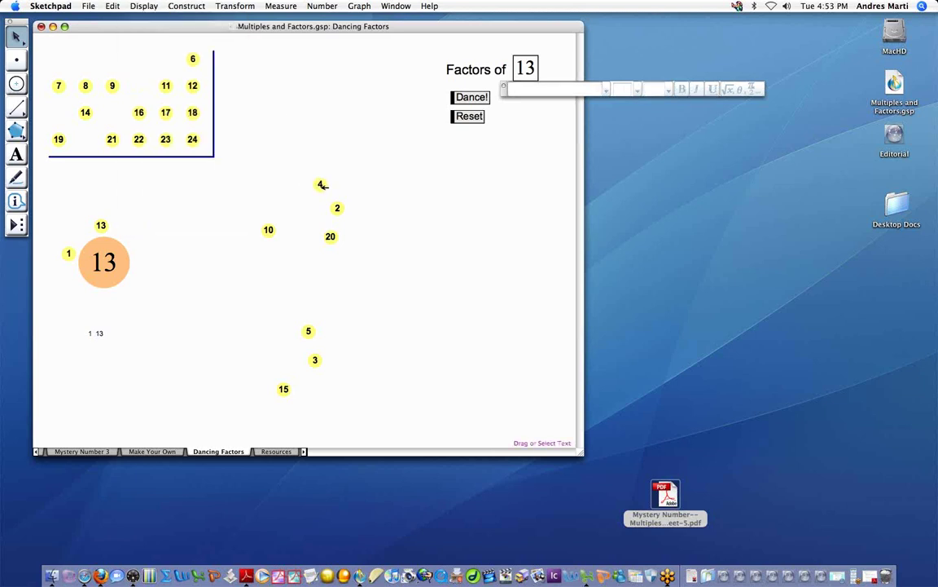
left_click(321, 184)
left_click(326, 184)
left_click(338, 169)
left_click(277, 452)
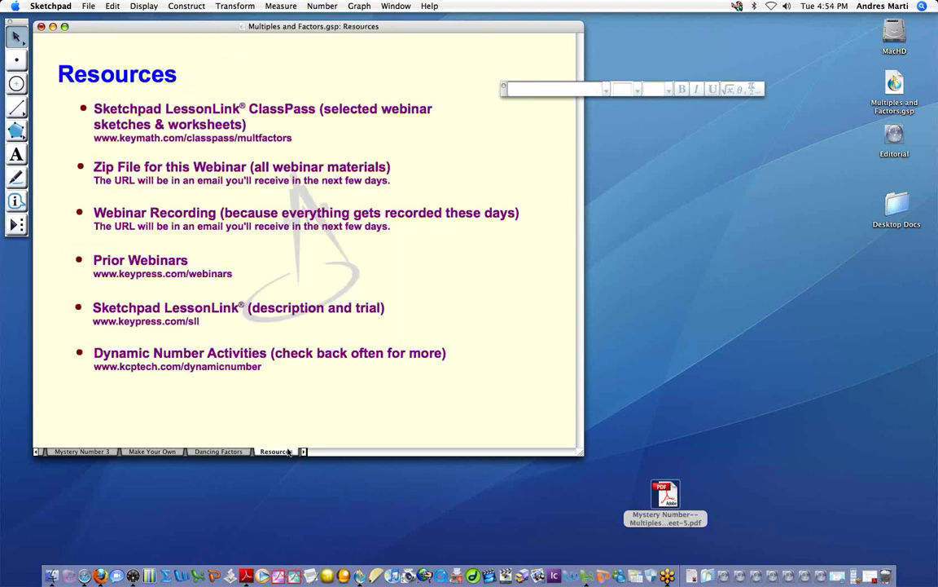